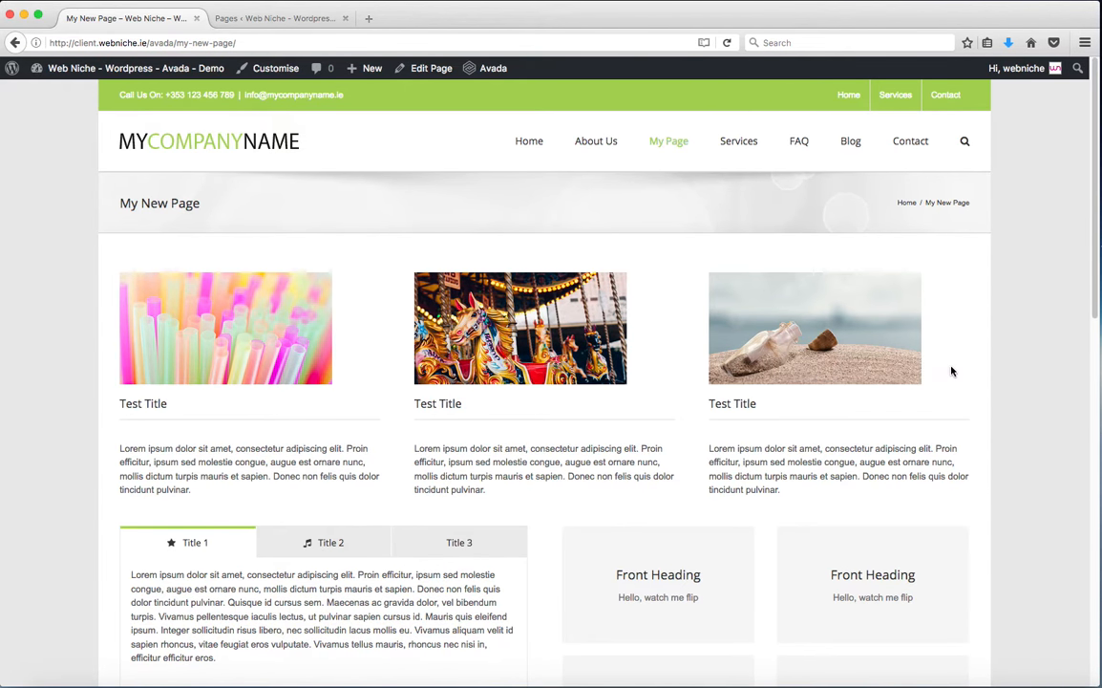
Review the live page's layout and open My New Page for editing from the list of pages.
{"action": "scroll", "coordinate": [535, 448], "scroll_direction": "down", "scroll_amount": 5}
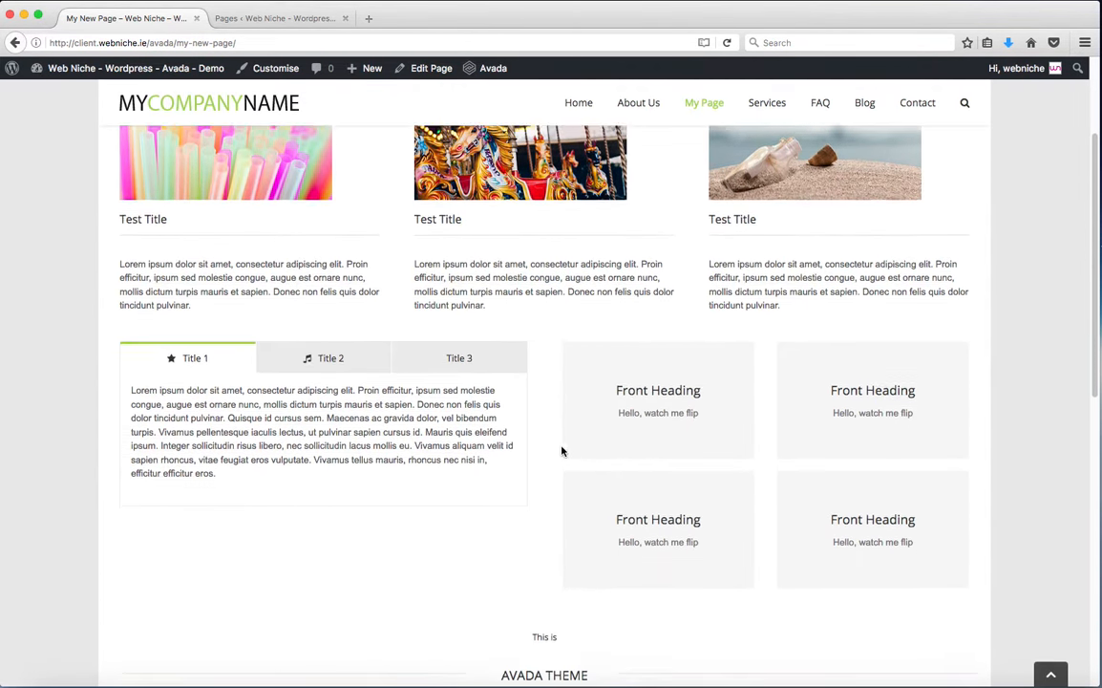
{"action": "scroll", "coordinate": [390, 418], "scroll_direction": "down", "scroll_amount": 3}
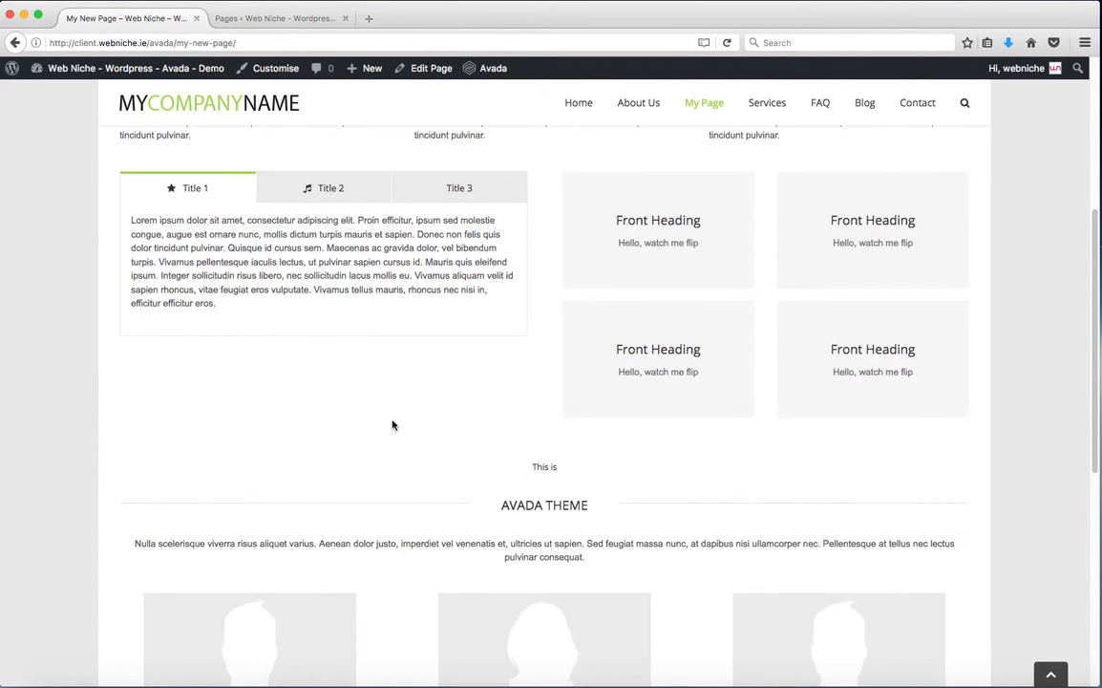
{"action": "scroll", "coordinate": [391, 420], "scroll_direction": "down", "scroll_amount": 8}
{"action": "scroll", "coordinate": [397, 423], "scroll_direction": "up", "scroll_amount": 13}
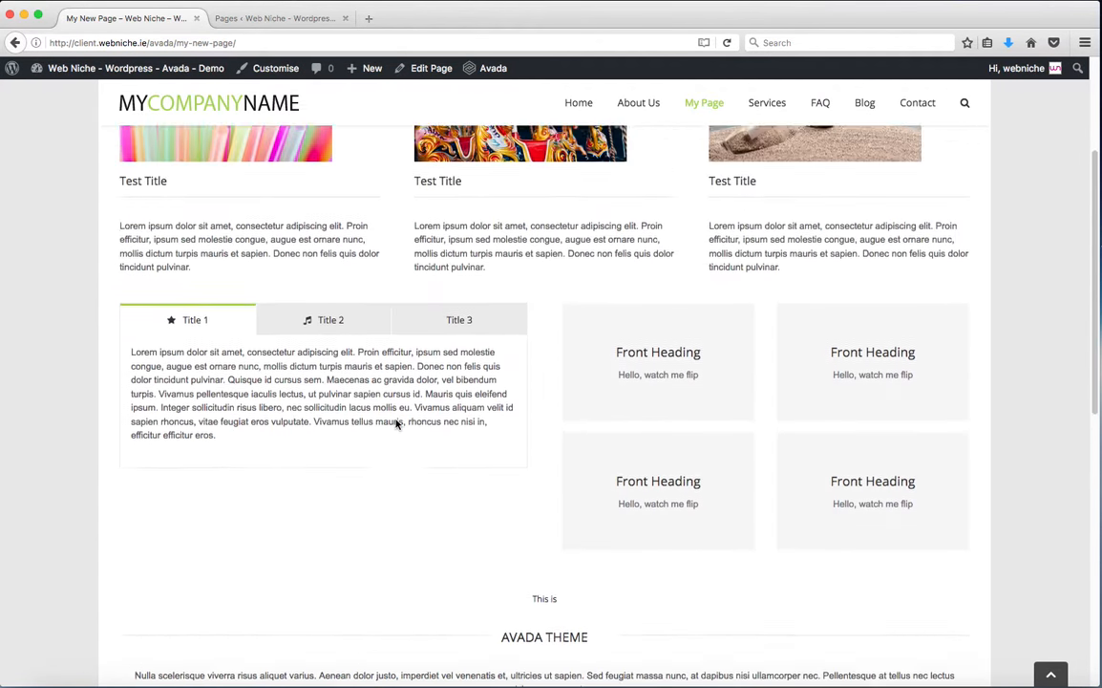
{"action": "left_click", "coordinate": [264, 21]}
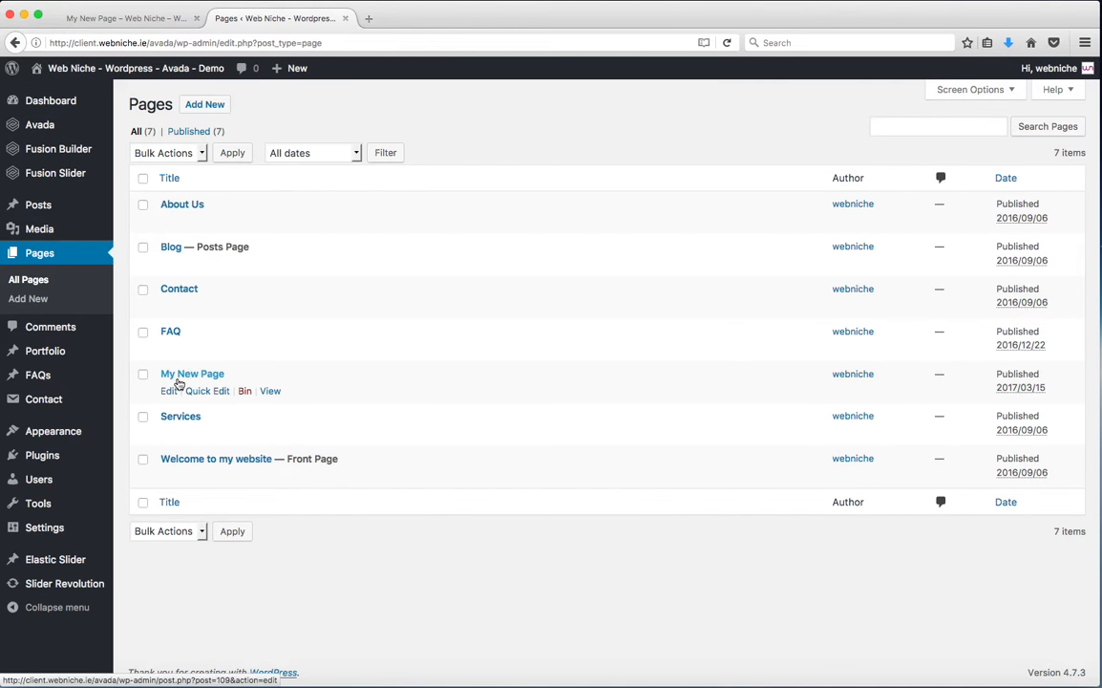
{"action": "left_click", "coordinate": [176, 381]}
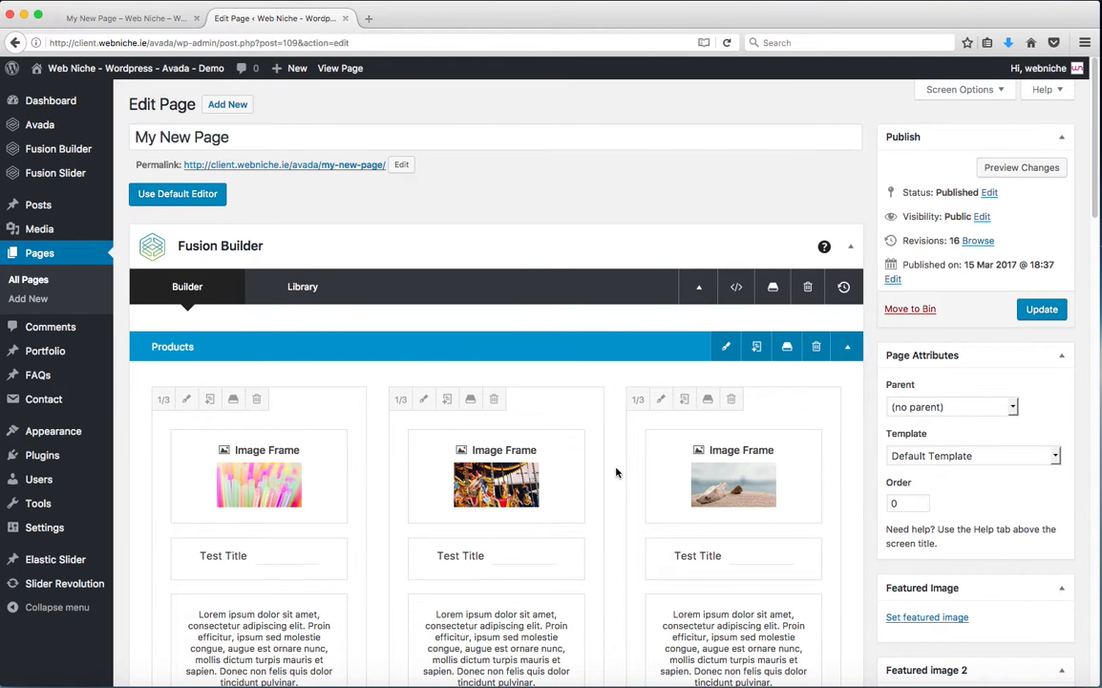
Open the settings of the Image Frame in the first Products column and look through its general options.
{"action": "scroll", "coordinate": [616, 472], "scroll_direction": "down", "scroll_amount": 1}
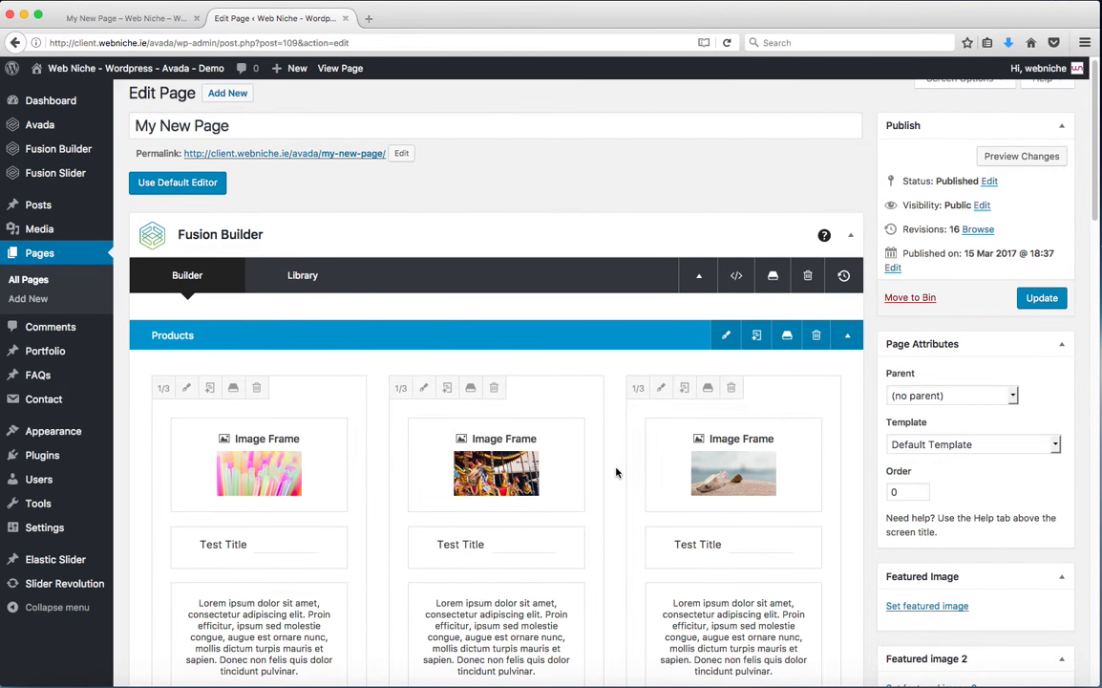
{"action": "scroll", "coordinate": [613, 468], "scroll_direction": "down", "scroll_amount": 5}
{"action": "mouse_move", "coordinate": [253, 380]}
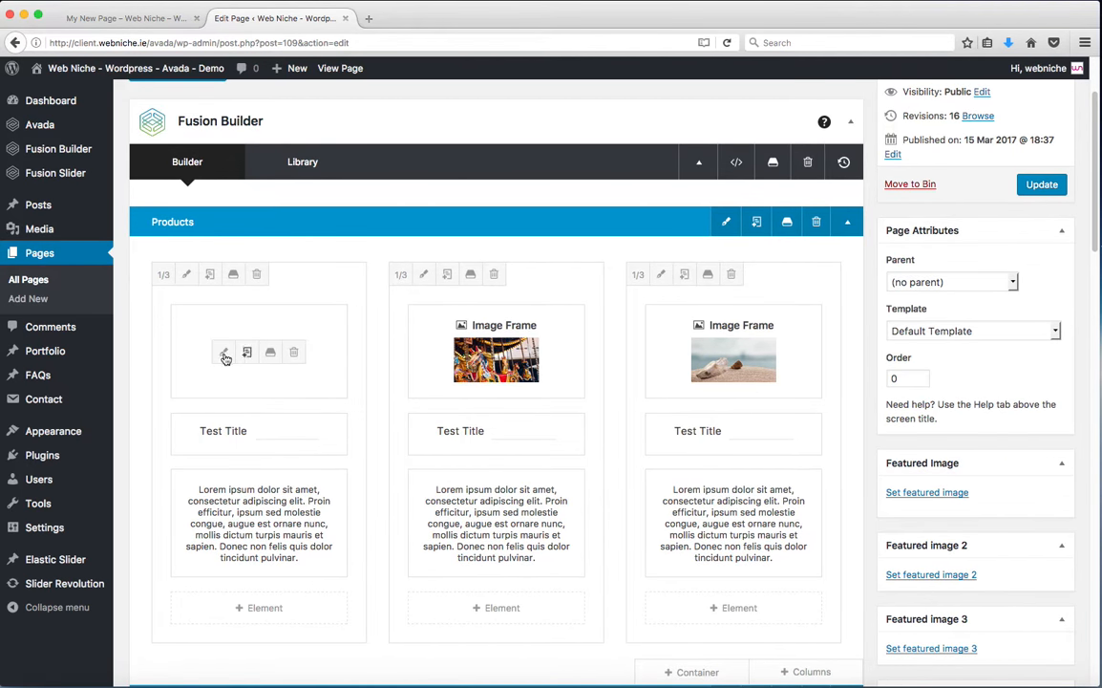
{"action": "left_click", "coordinate": [225, 353]}
{"action": "scroll", "coordinate": [601, 357], "scroll_direction": "down", "scroll_amount": 2}
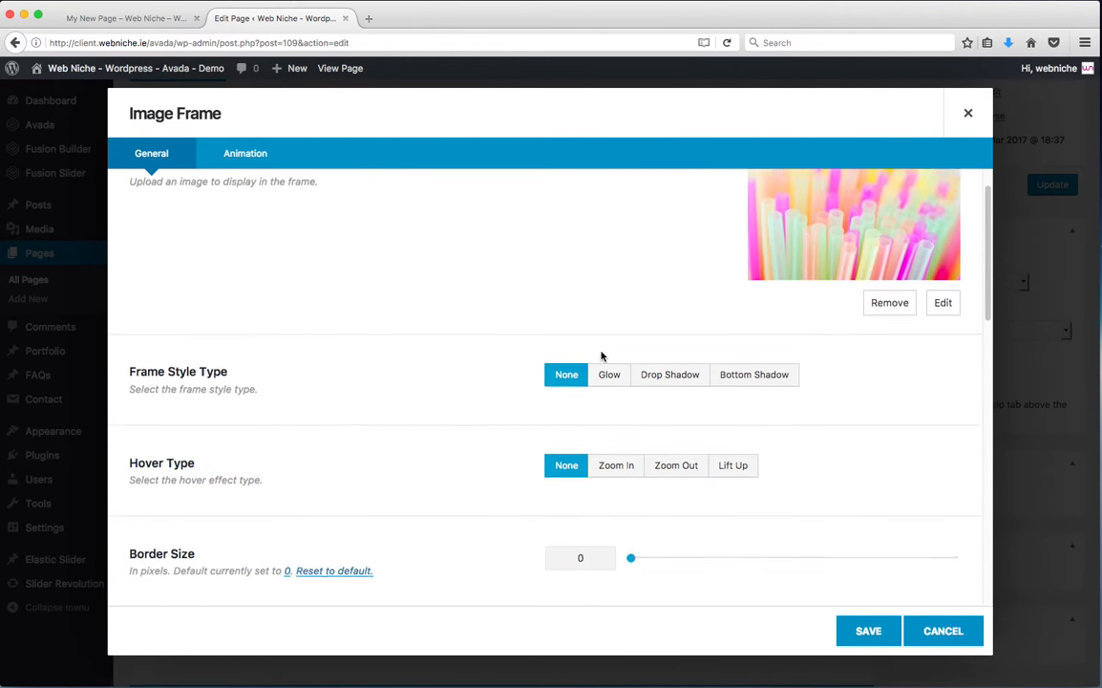
{"action": "scroll", "coordinate": [502, 385], "scroll_direction": "down", "scroll_amount": 8}
{"action": "scroll", "coordinate": [379, 420], "scroll_direction": "up", "scroll_amount": 10}
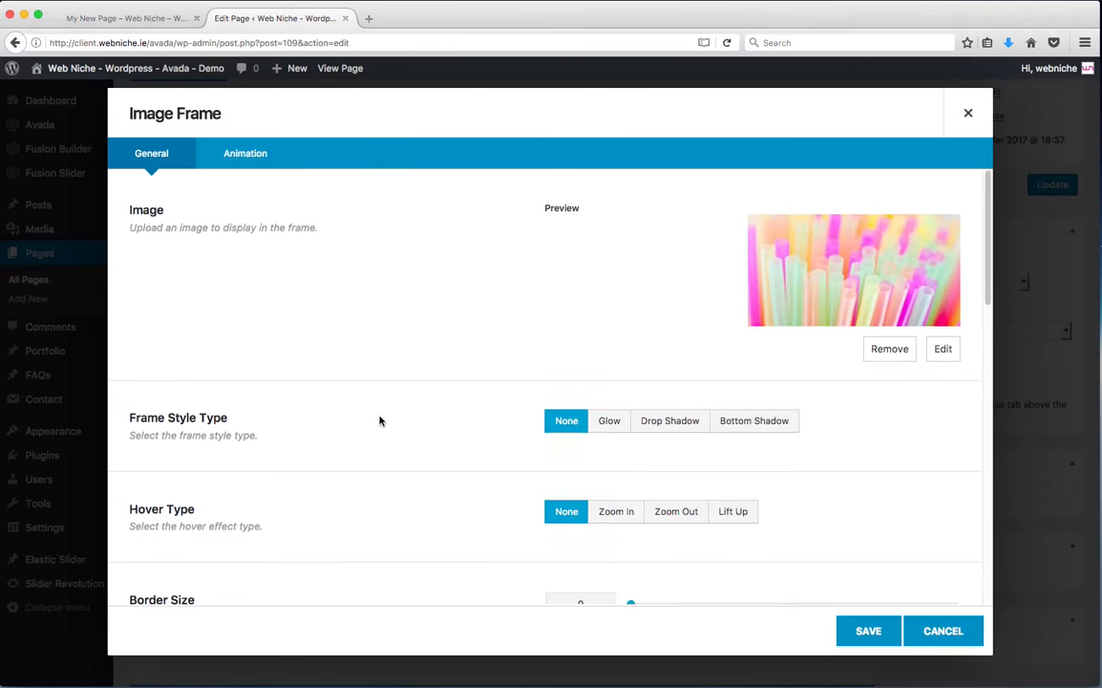
{"action": "scroll", "coordinate": [379, 420], "scroll_direction": "up", "scroll_amount": 1}
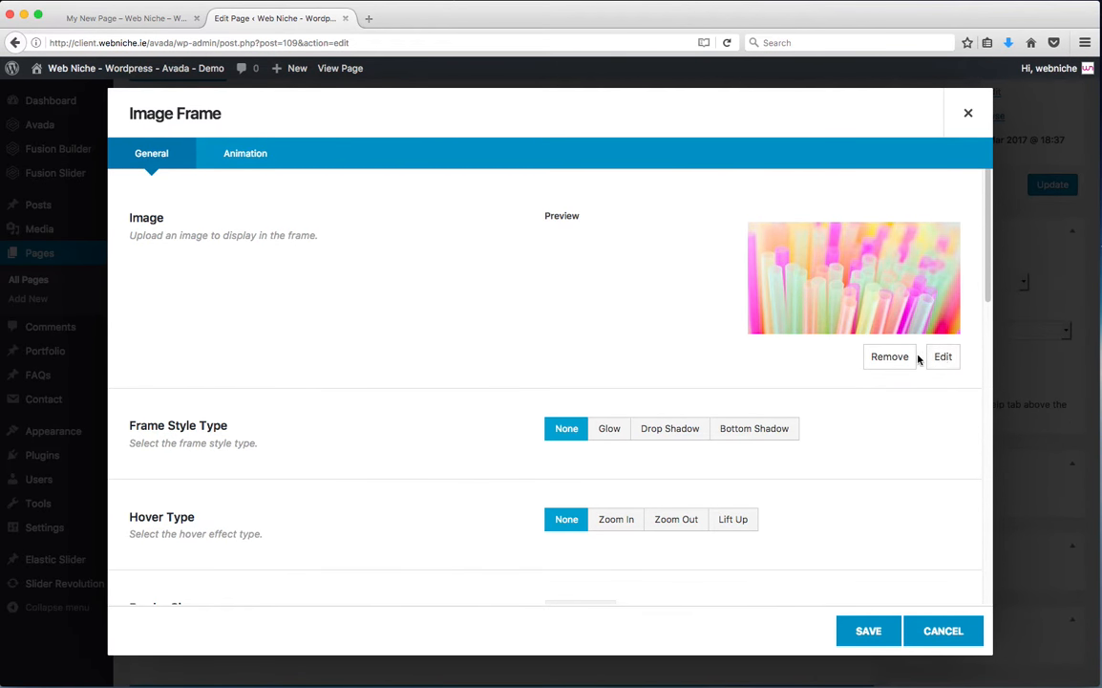
Replace the first column's frame image with the straws picture 4.jpg at Full Size – 800 × 420 and save the element.
{"action": "left_click", "coordinate": [890, 357]}
{"action": "left_click", "coordinate": [910, 239]}
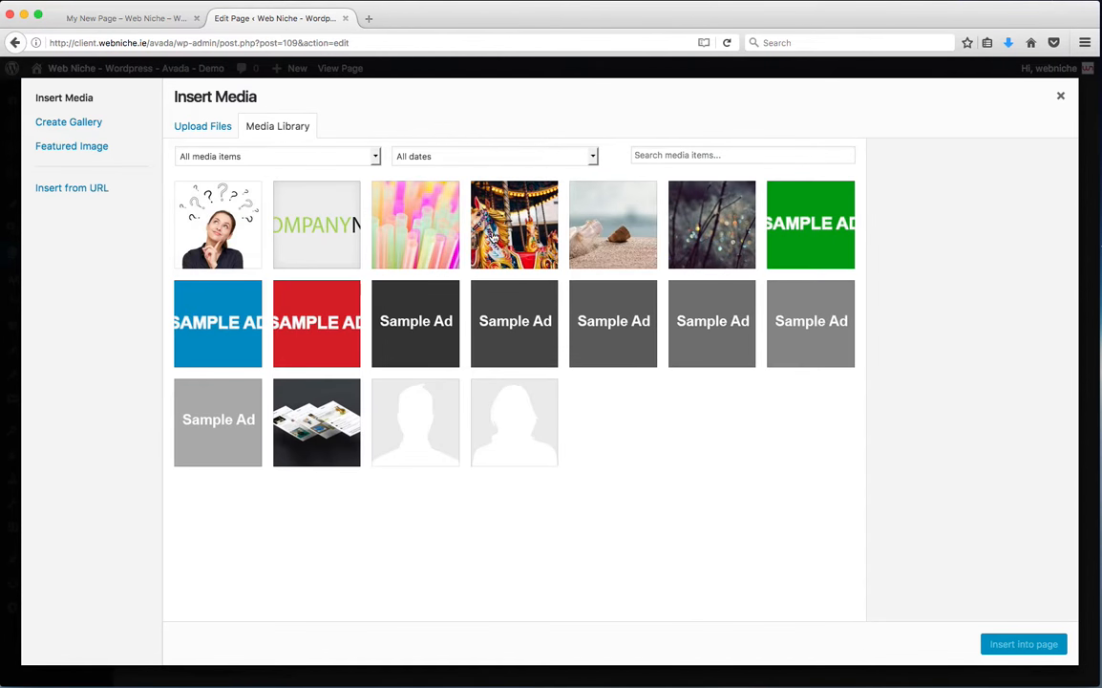
{"action": "left_click", "coordinate": [428, 224]}
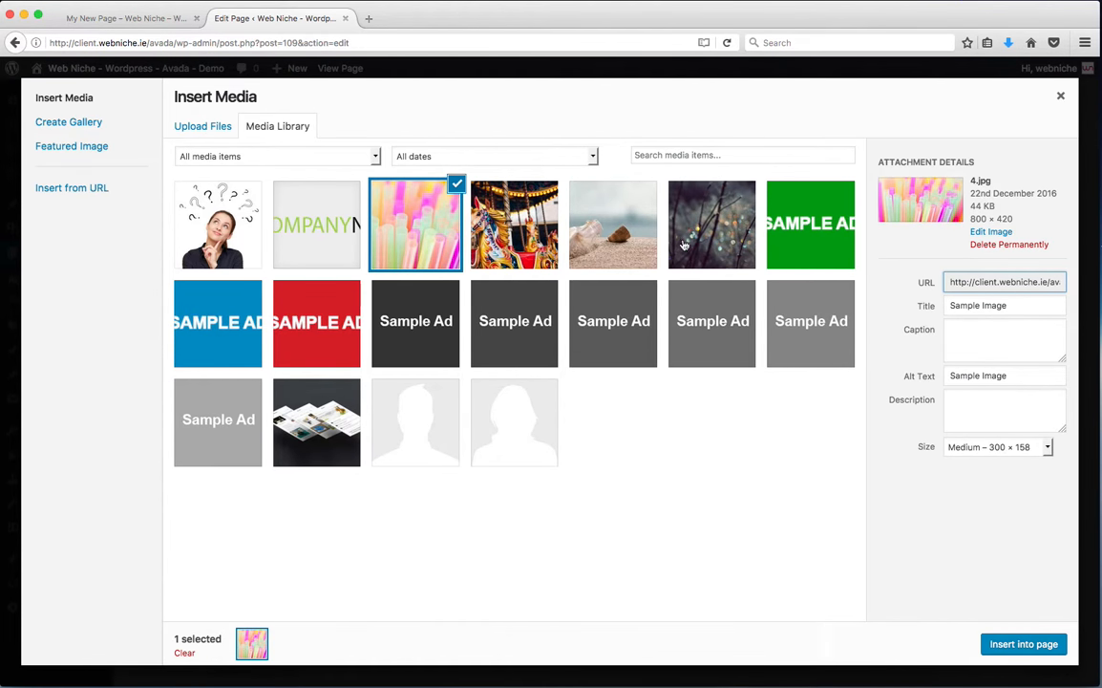
{"action": "left_click", "coordinate": [134, 18]}
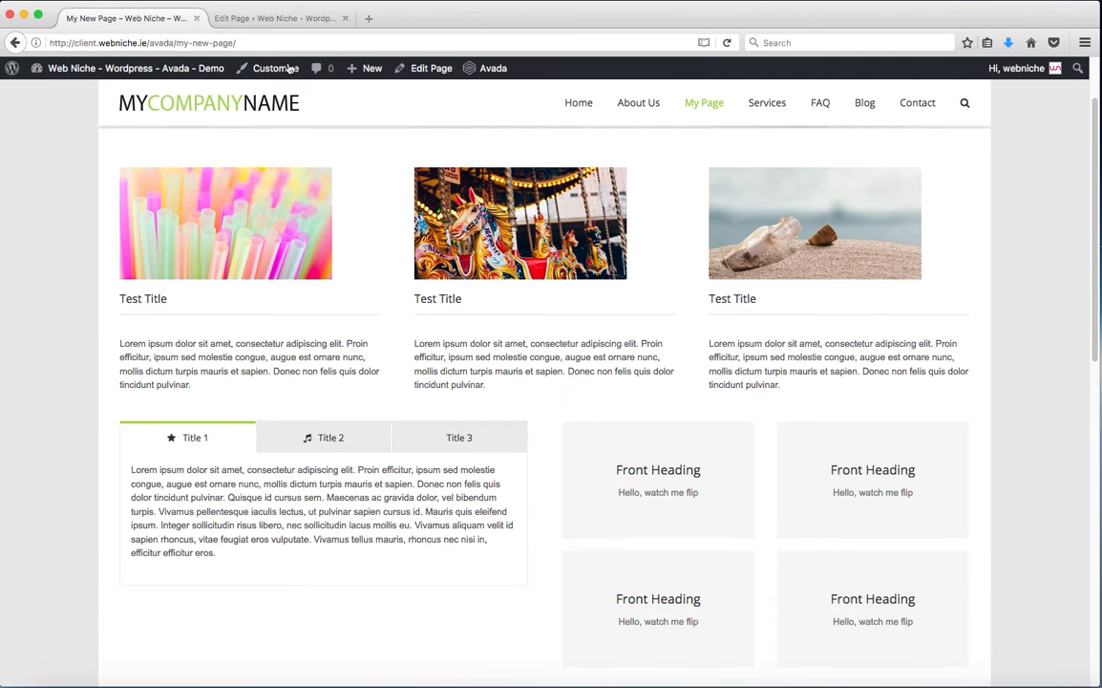
{"action": "left_click", "coordinate": [266, 18]}
{"action": "left_click", "coordinate": [998, 447]}
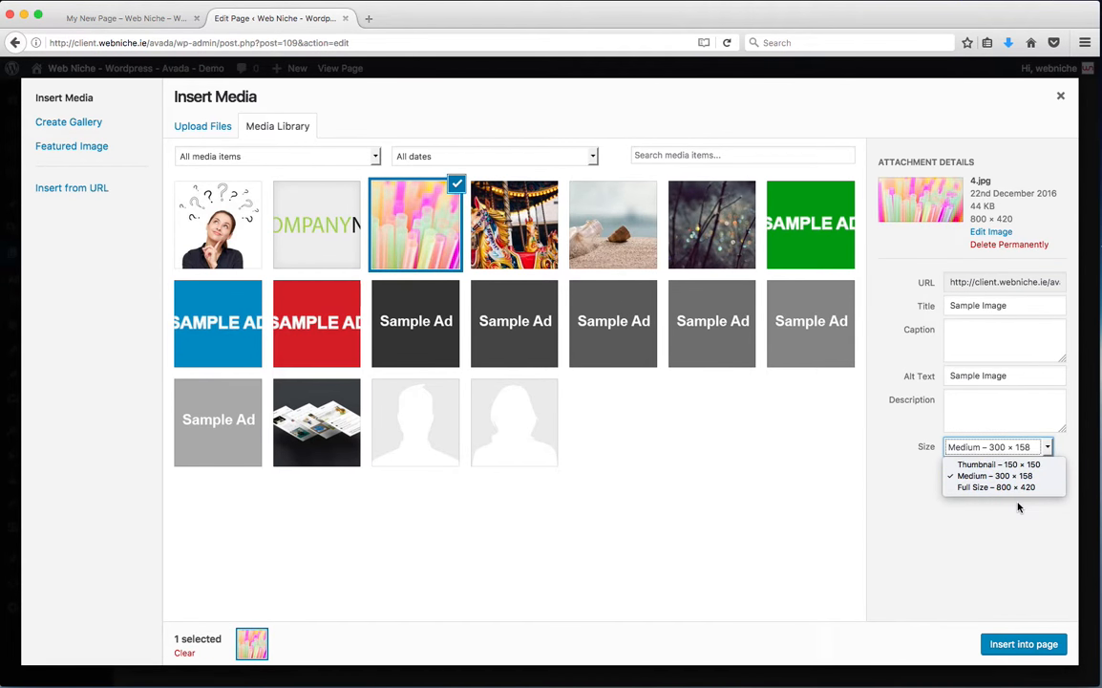
{"action": "left_click", "coordinate": [1016, 488]}
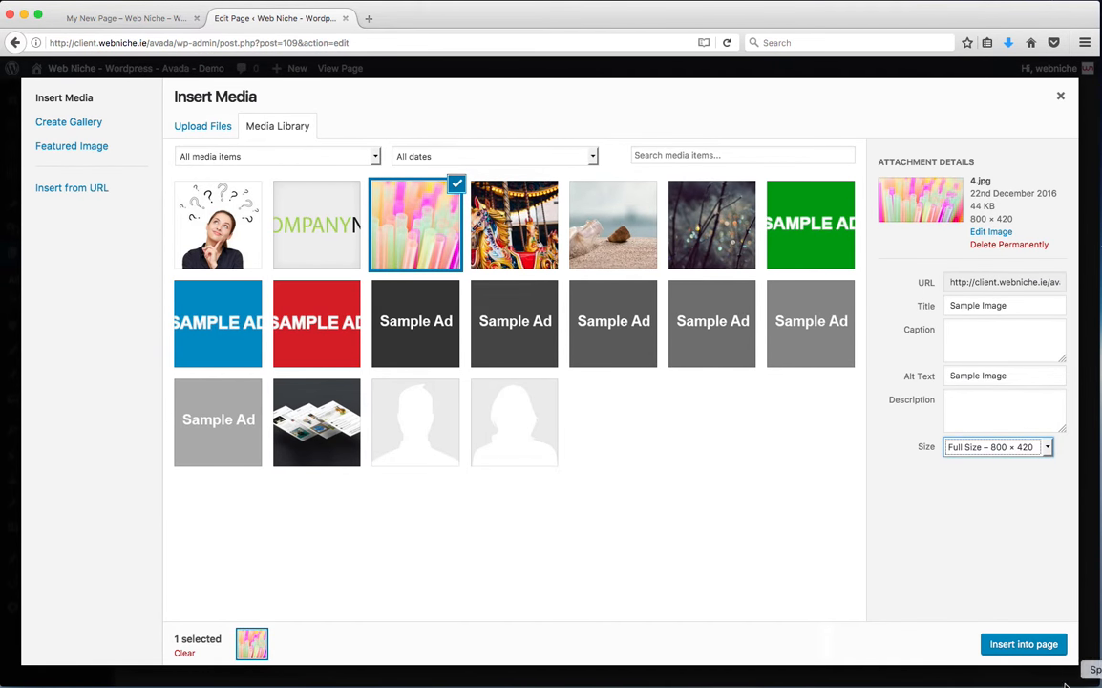
{"action": "left_click", "coordinate": [1033, 646]}
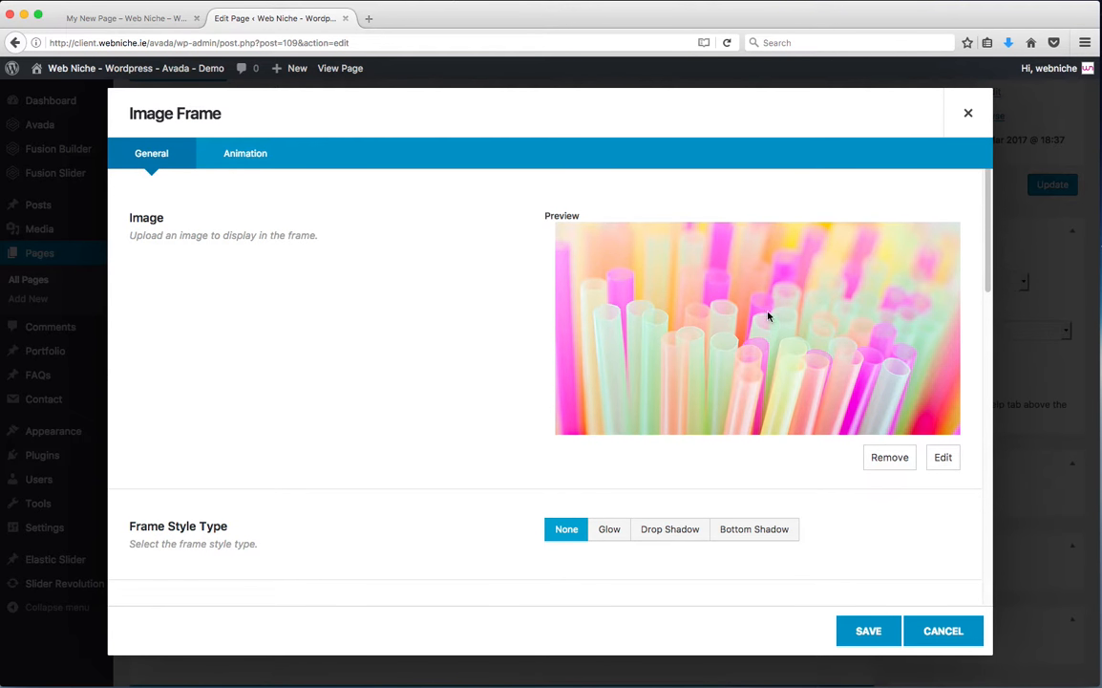
{"action": "left_click", "coordinate": [871, 632]}
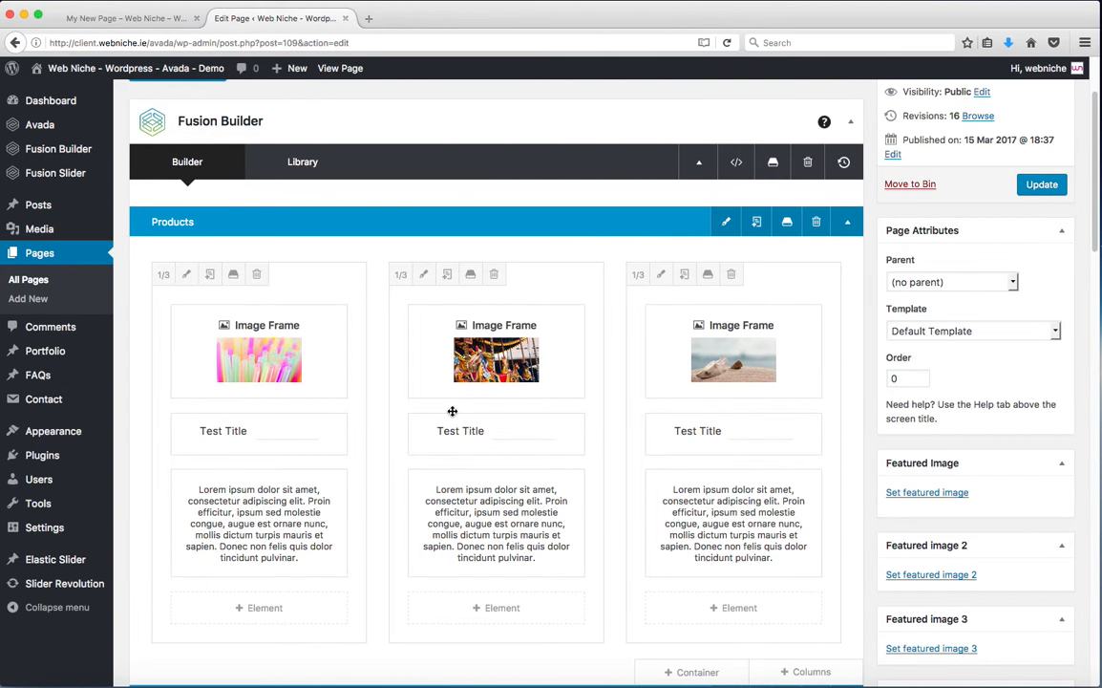
Replace the second Products column's frame image with the carousel picture 3.jpg at Full Size – 800 × 420 and save the element.
{"action": "left_click", "coordinate": [460, 352]}
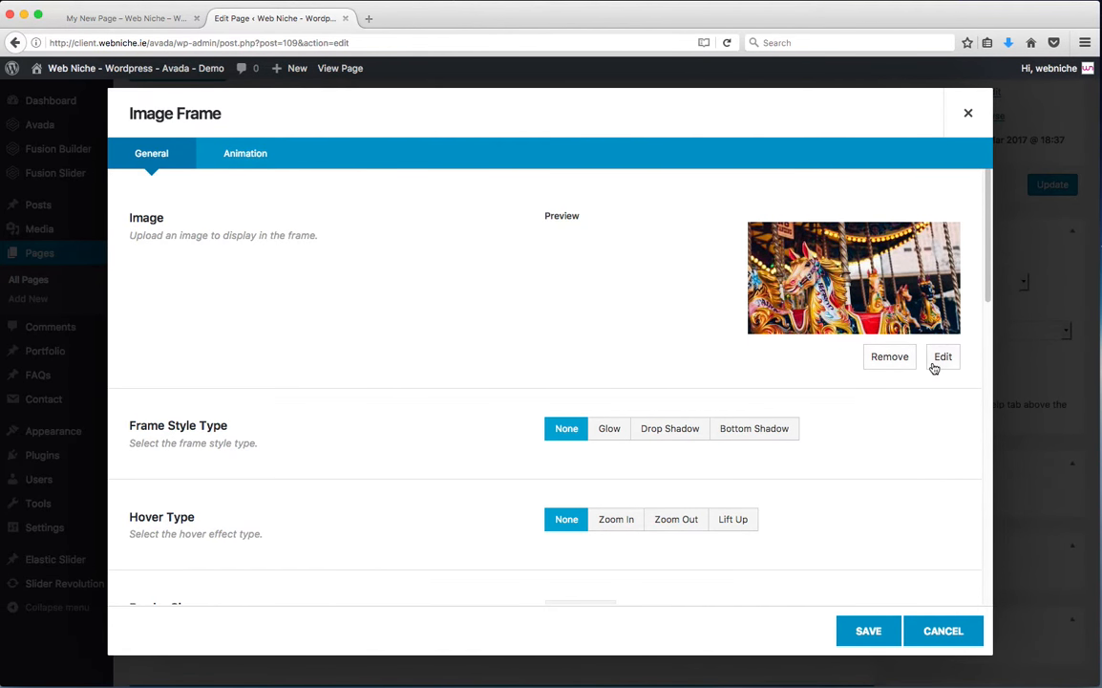
{"action": "left_click", "coordinate": [891, 362]}
{"action": "left_click", "coordinate": [896, 234]}
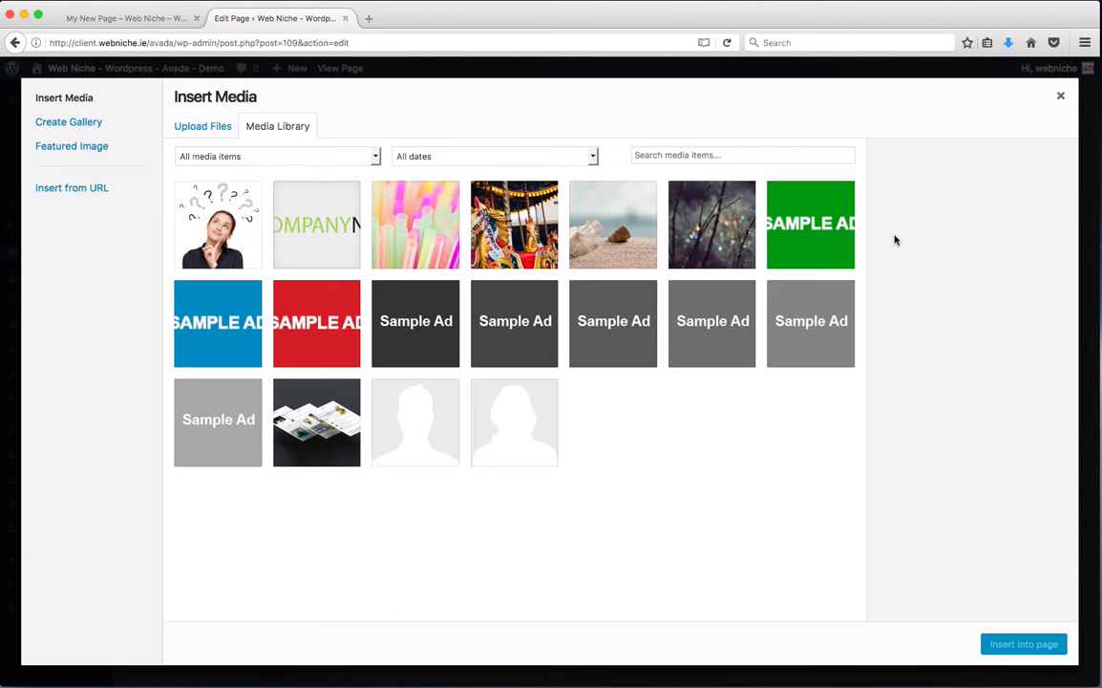
{"action": "left_click", "coordinate": [525, 255]}
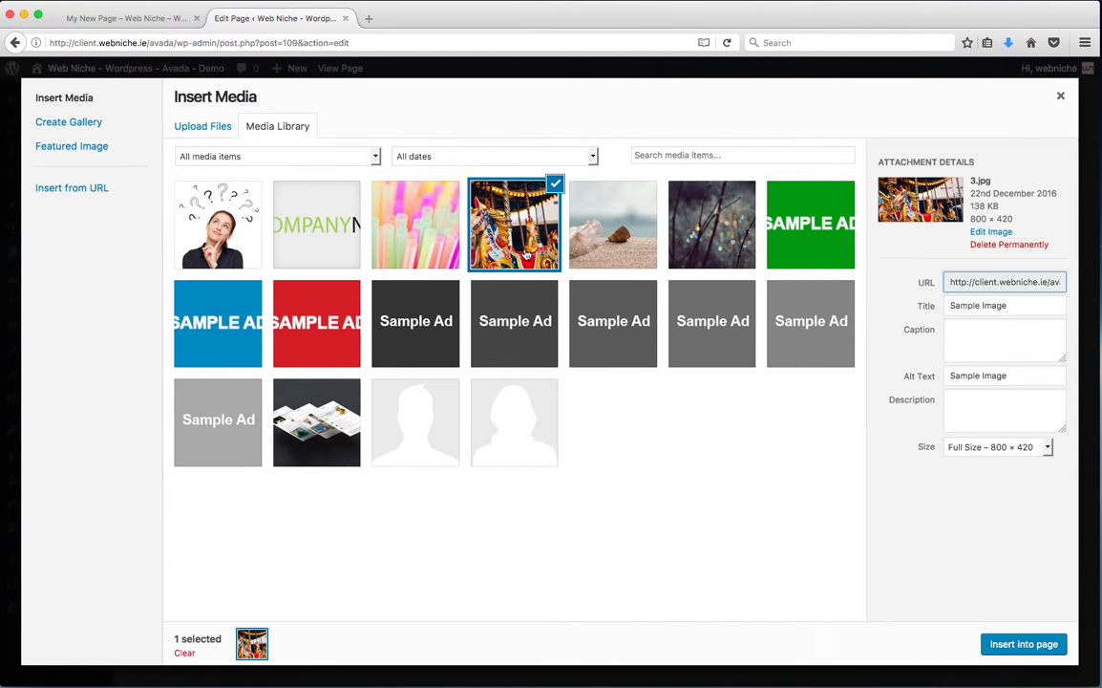
{"action": "left_click", "coordinate": [963, 449]}
{"action": "left_click", "coordinate": [994, 488]}
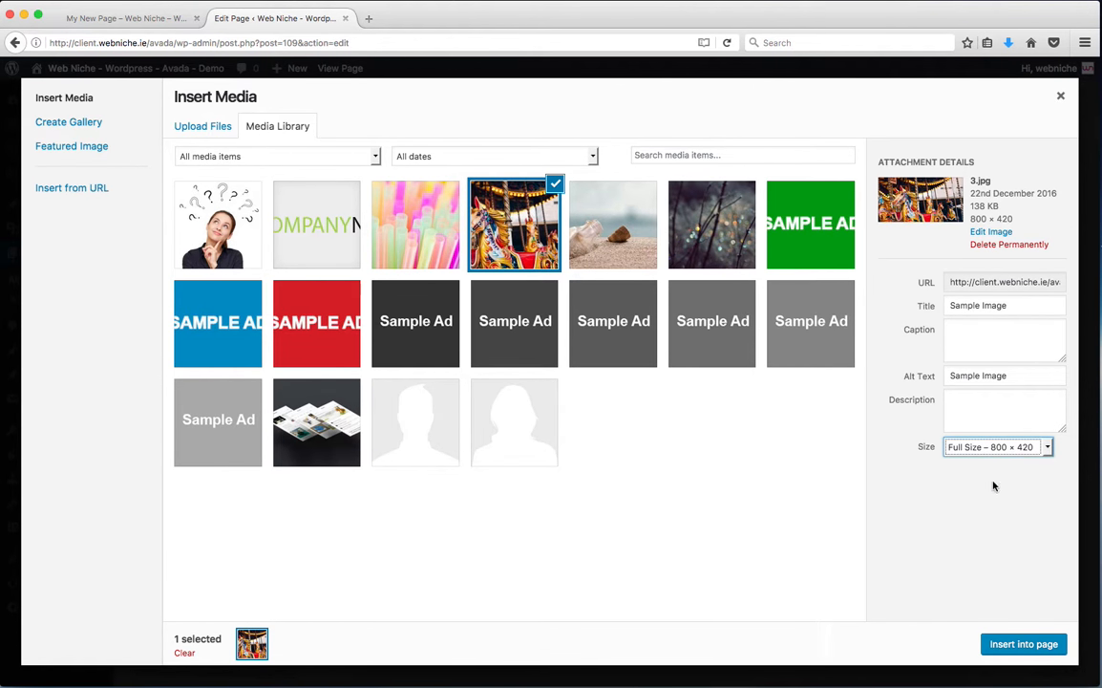
{"action": "left_click", "coordinate": [1024, 644]}
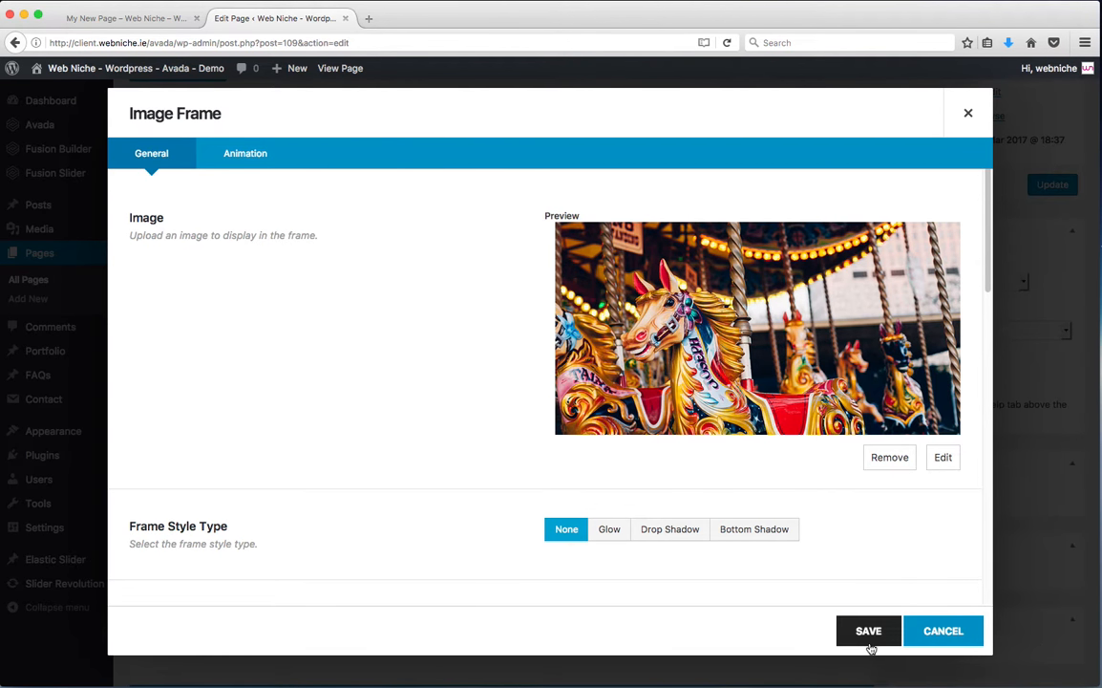
{"action": "left_click", "coordinate": [869, 645]}
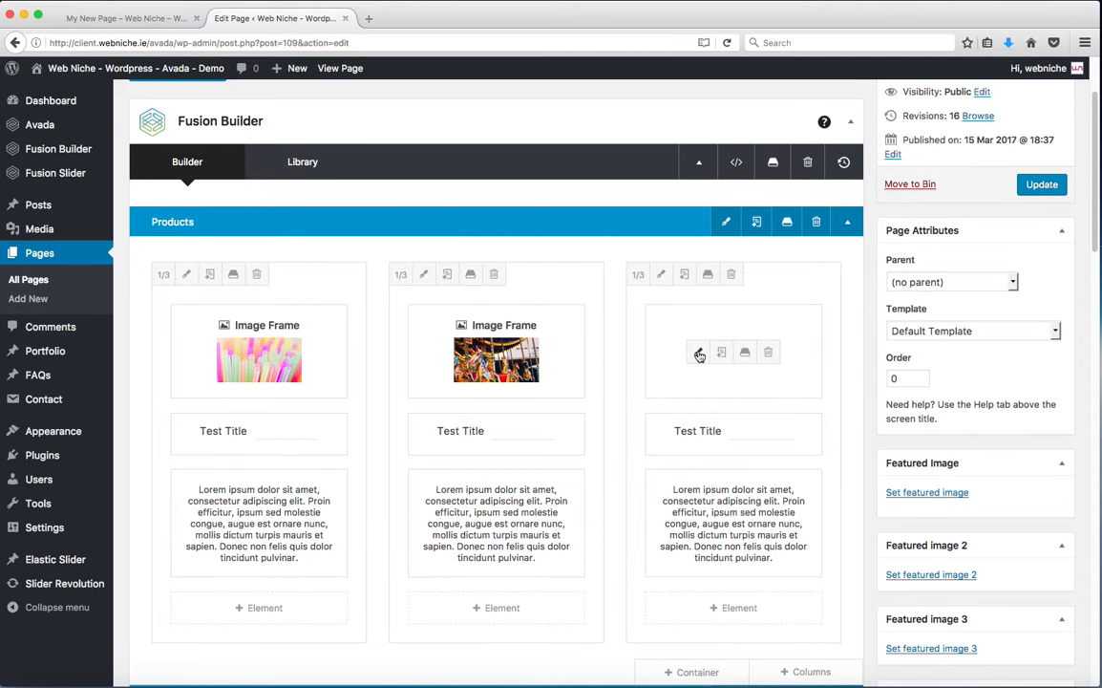
Replace the third Products column's frame image with the bottle picture 2.jpg at Full Size – 800 × 420 and save the element.
{"action": "left_click", "coordinate": [699, 353]}
{"action": "left_click", "coordinate": [880, 357]}
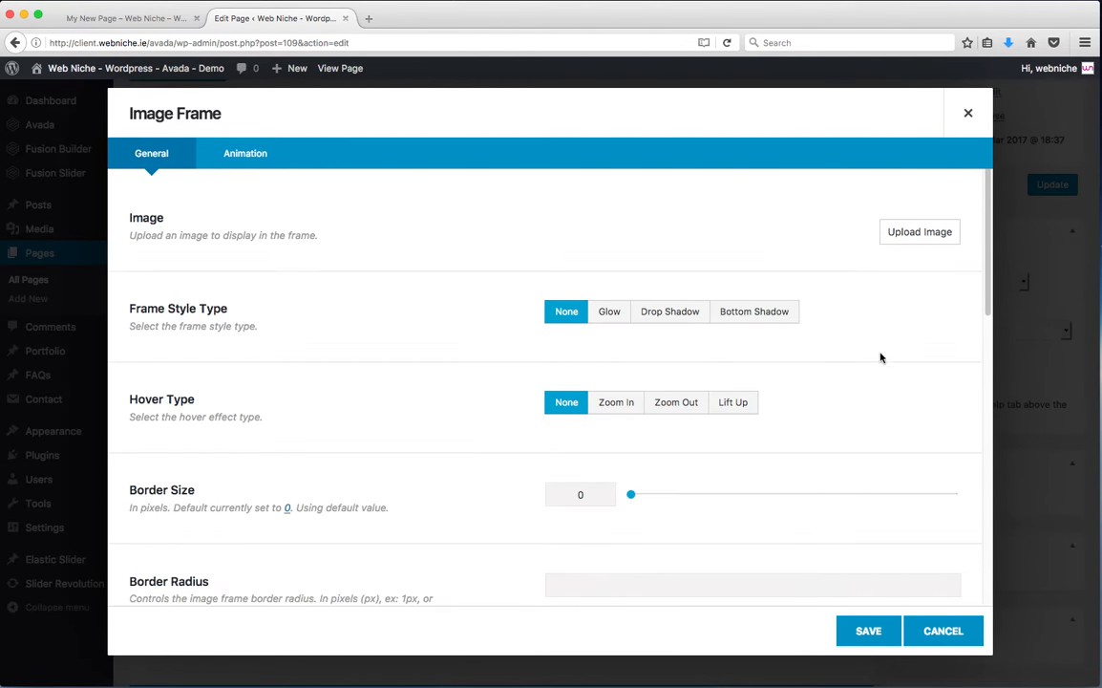
{"action": "left_click", "coordinate": [914, 238]}
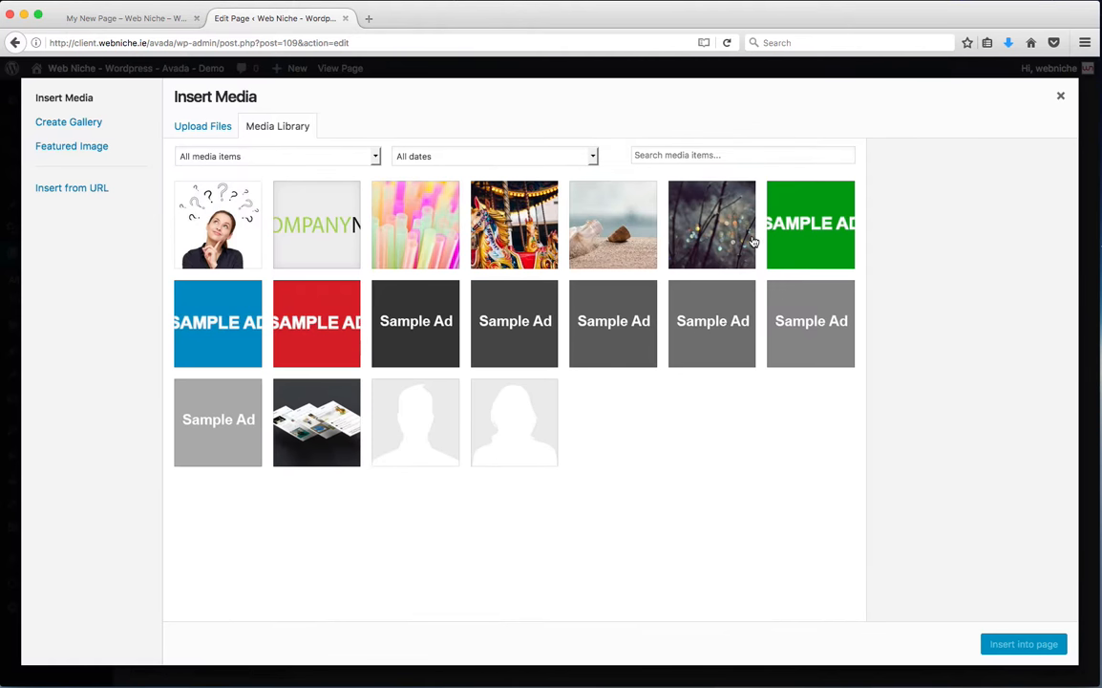
{"action": "left_click", "coordinate": [649, 250]}
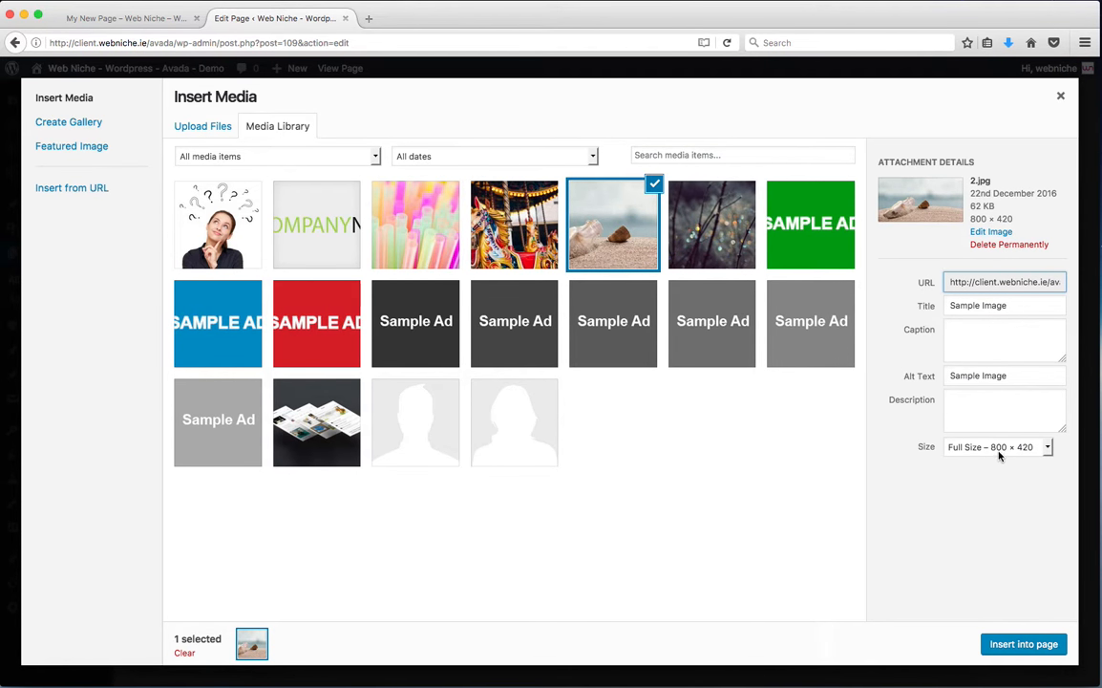
{"action": "left_click", "coordinate": [1011, 646]}
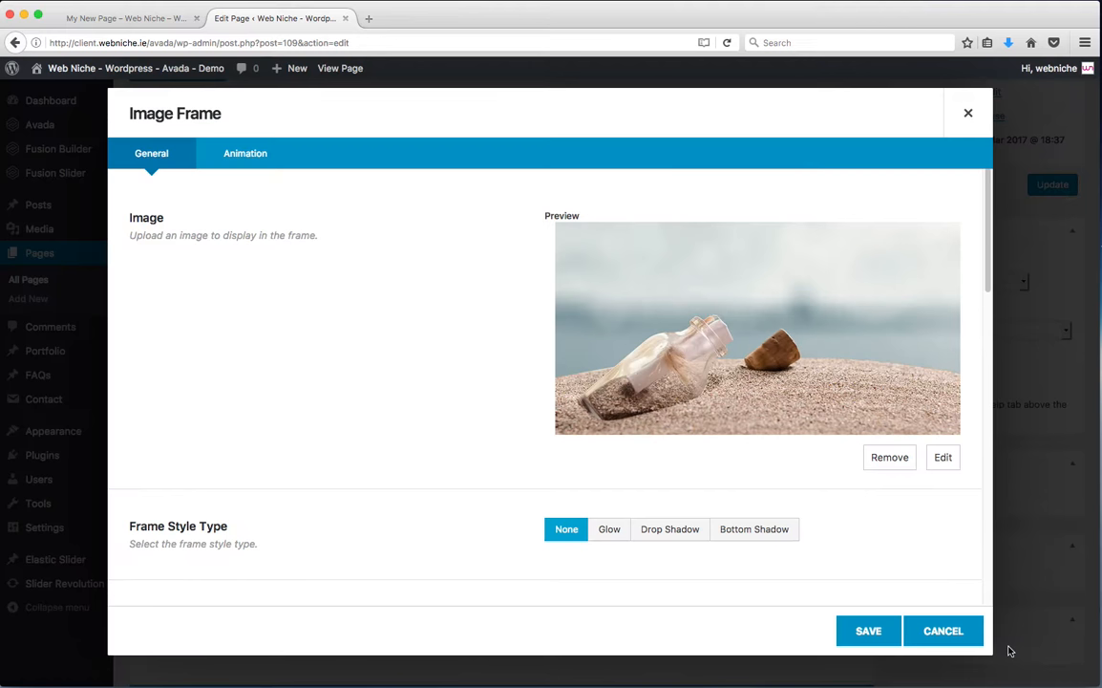
{"action": "left_click", "coordinate": [879, 631]}
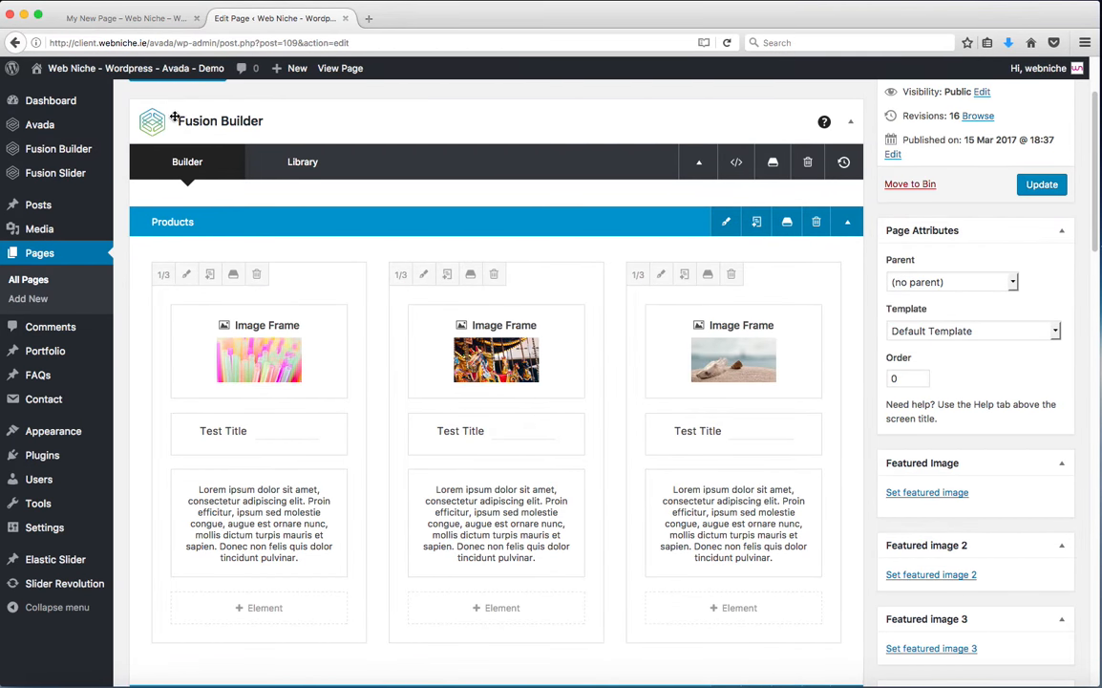
Review the tabs and flip boxes on the live page and set the Tabs column's width to 2/5 in the builder.
{"action": "left_click", "coordinate": [129, 21]}
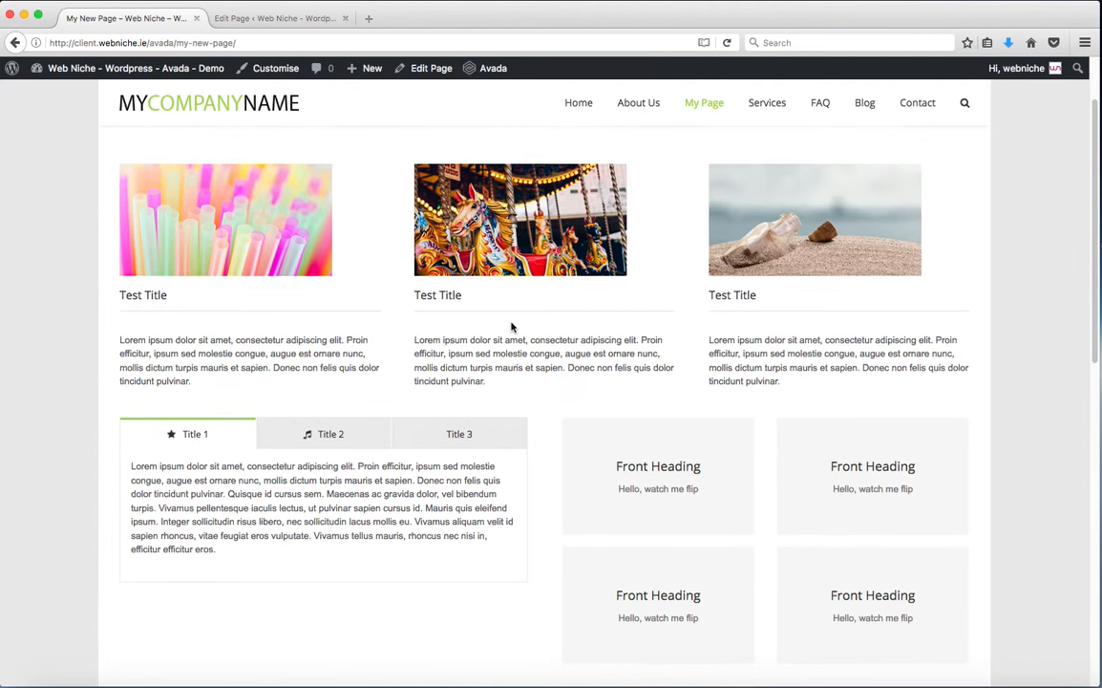
{"action": "scroll", "coordinate": [512, 325], "scroll_direction": "down", "scroll_amount": 3}
{"action": "scroll", "coordinate": [513, 274], "scroll_direction": "up", "scroll_amount": 1}
{"action": "scroll", "coordinate": [525, 285], "scroll_direction": "up", "scroll_amount": 1}
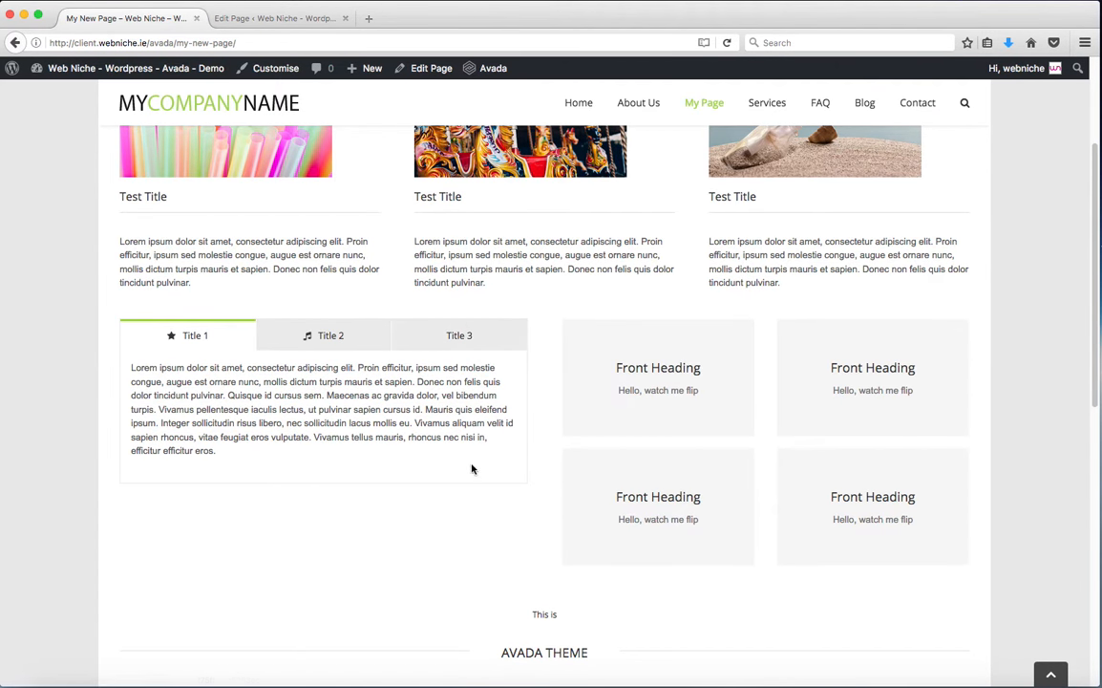
{"action": "scroll", "coordinate": [455, 441], "scroll_direction": "down", "scroll_amount": 2}
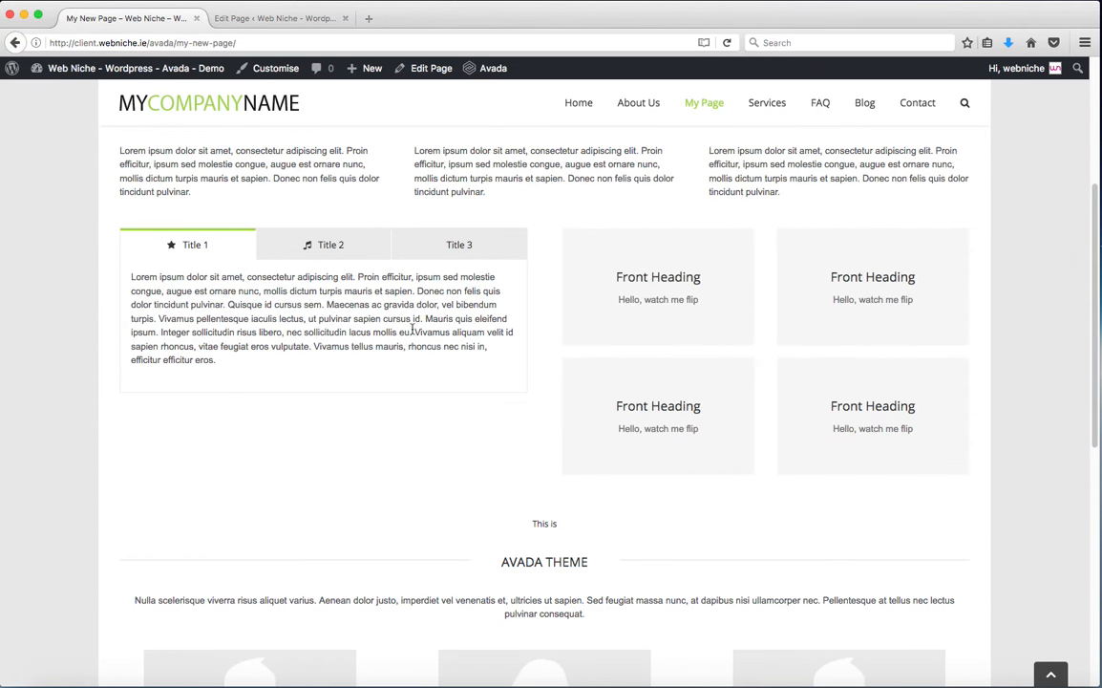
{"action": "left_click", "coordinate": [291, 20]}
{"action": "scroll", "coordinate": [542, 314], "scroll_direction": "down", "scroll_amount": 5}
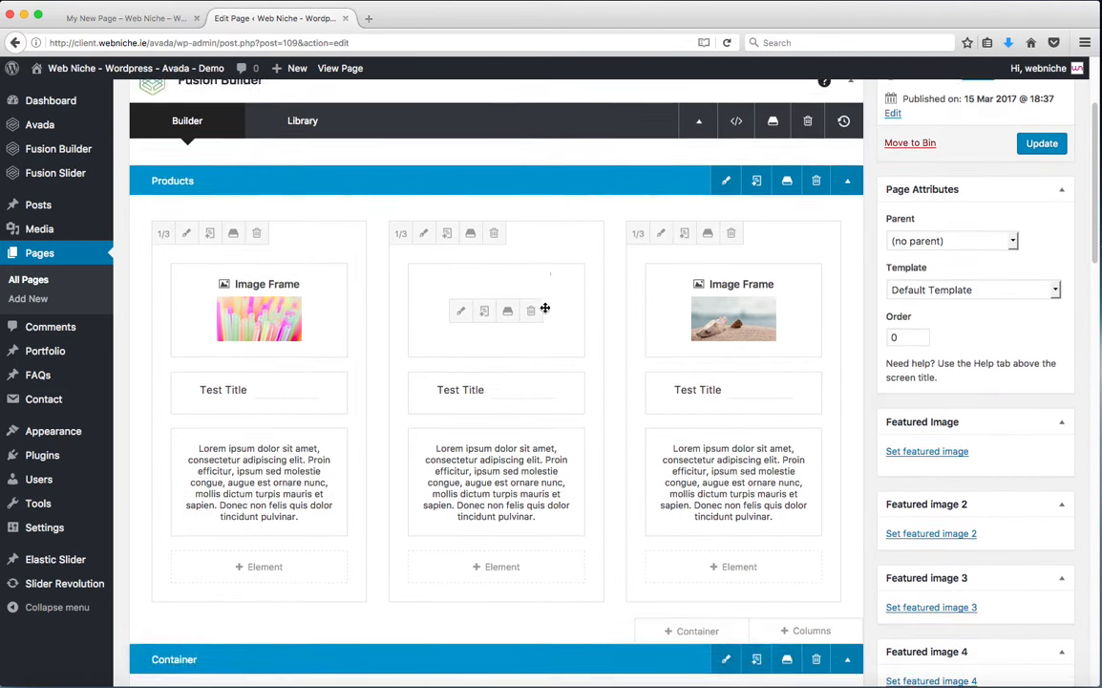
{"action": "scroll", "coordinate": [543, 314], "scroll_direction": "down", "scroll_amount": 3}
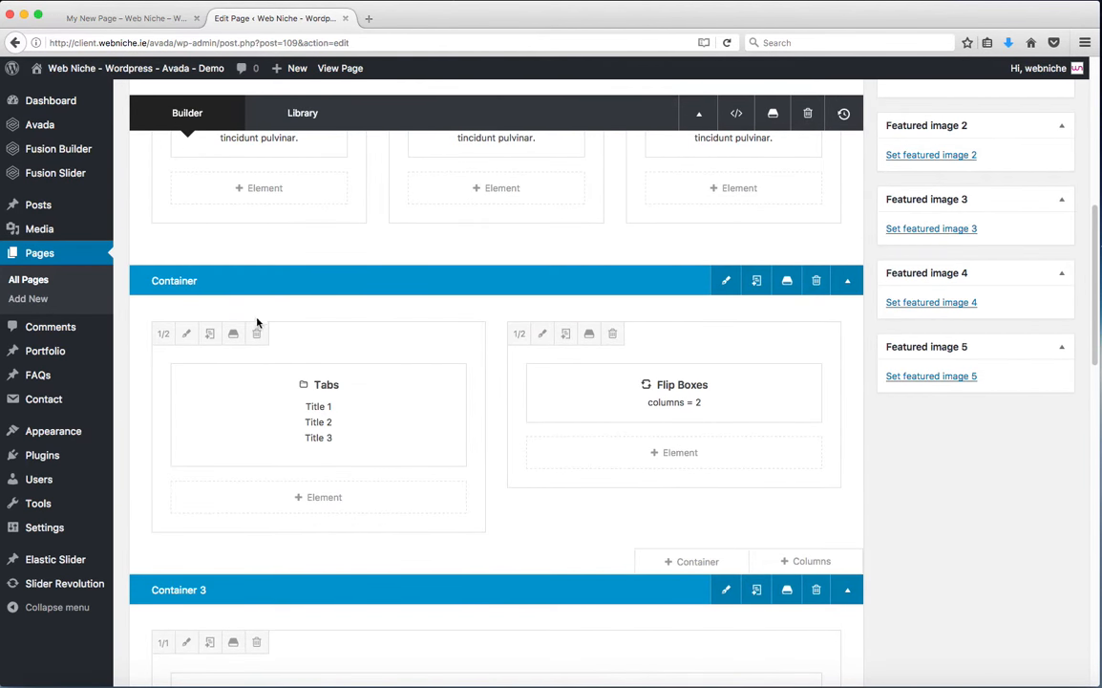
{"action": "left_click", "coordinate": [164, 334]}
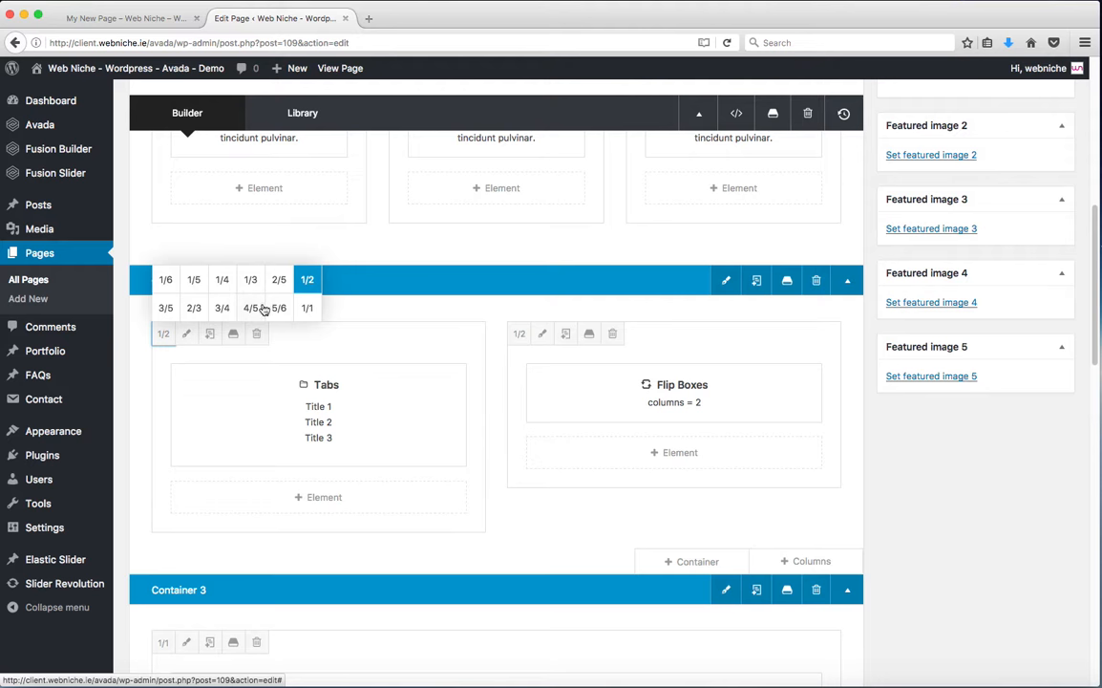
{"action": "left_click", "coordinate": [279, 287]}
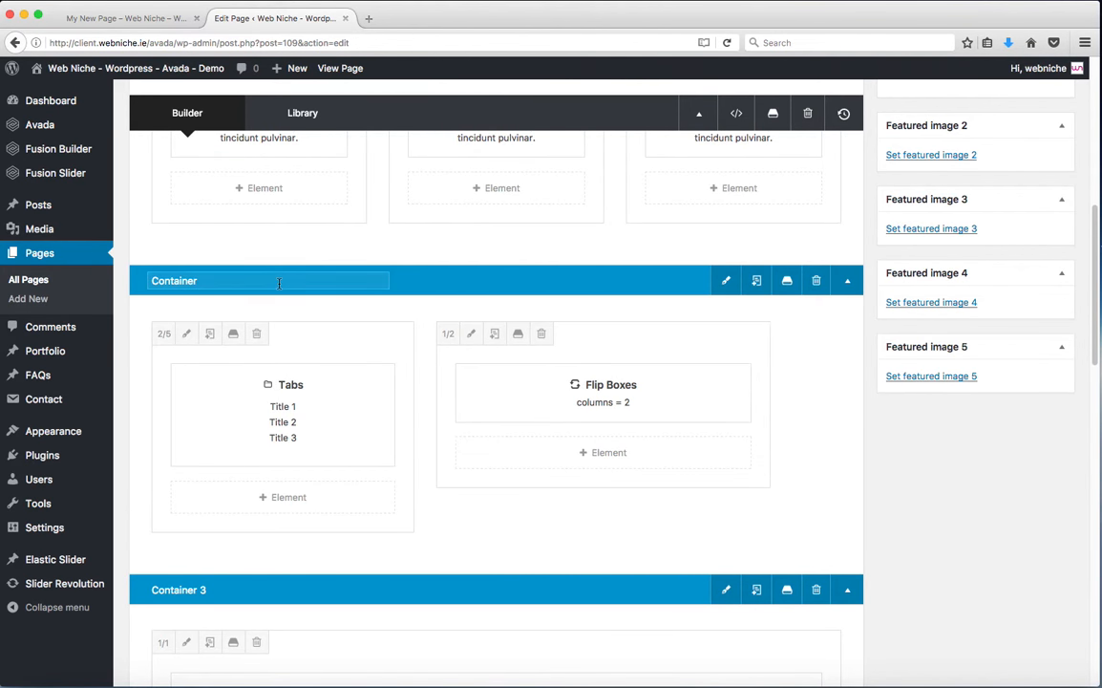
Set the Flip Boxes column's width to 3/5.
{"action": "left_click", "coordinate": [448, 334]}
{"action": "left_click", "coordinate": [452, 314]}
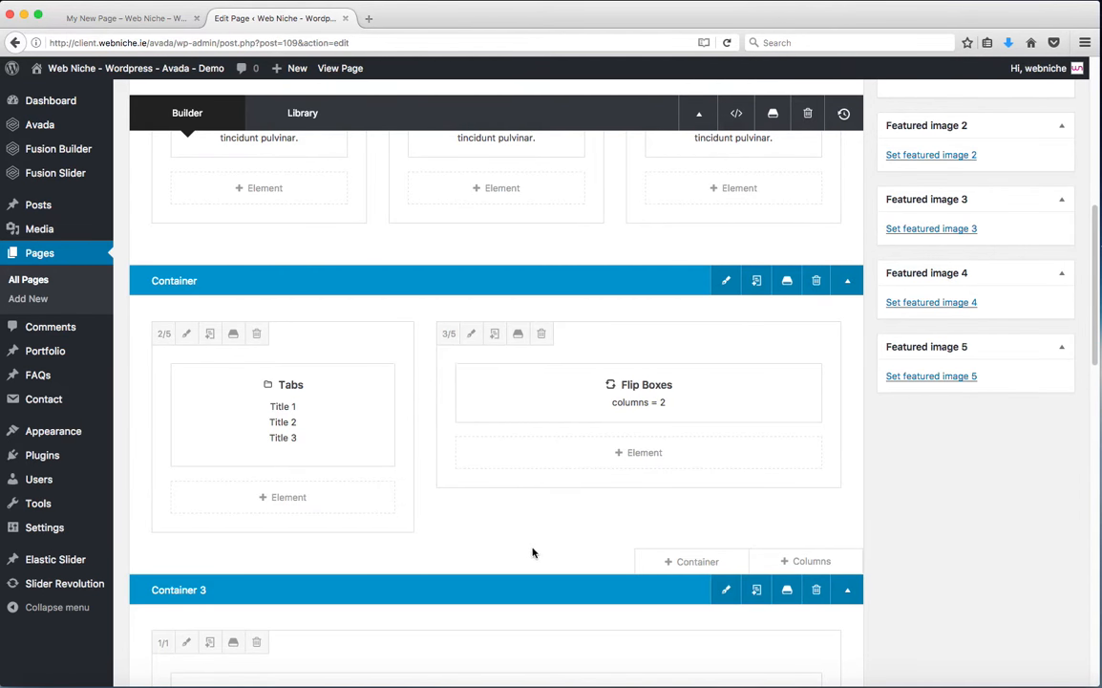
{"action": "scroll", "coordinate": [535, 544], "scroll_direction": "down", "scroll_amount": 6}
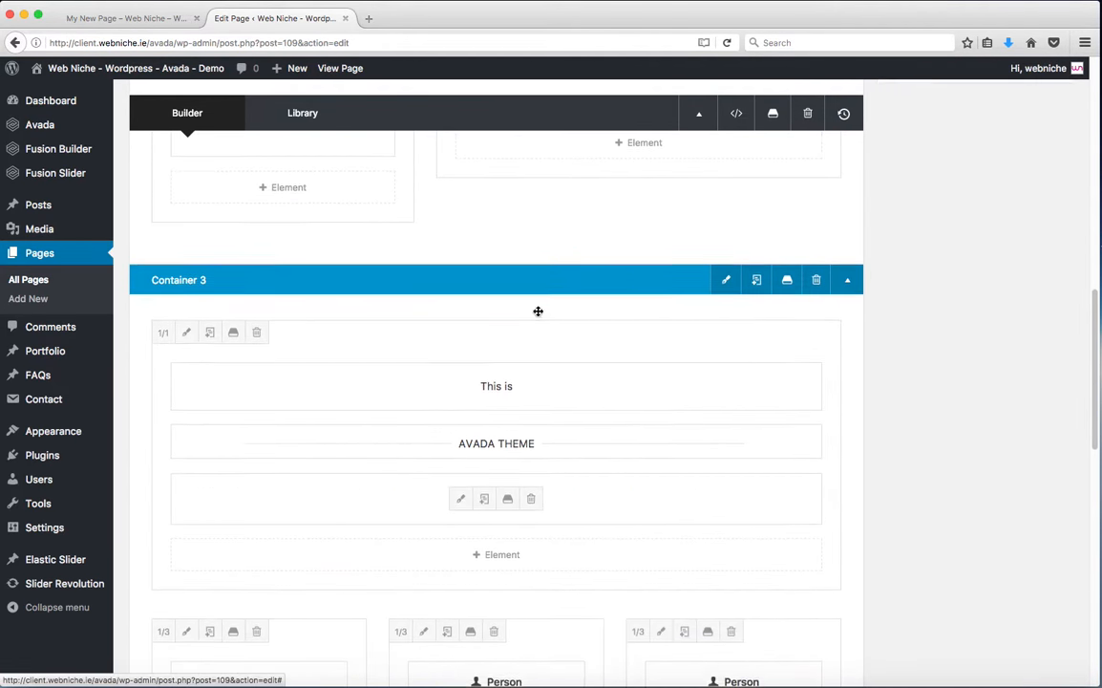
Review the live page from the product images through the tabs and flip boxes to the person profiles.
{"action": "left_click", "coordinate": [121, 21]}
{"action": "scroll", "coordinate": [367, 278], "scroll_direction": "down", "scroll_amount": 6}
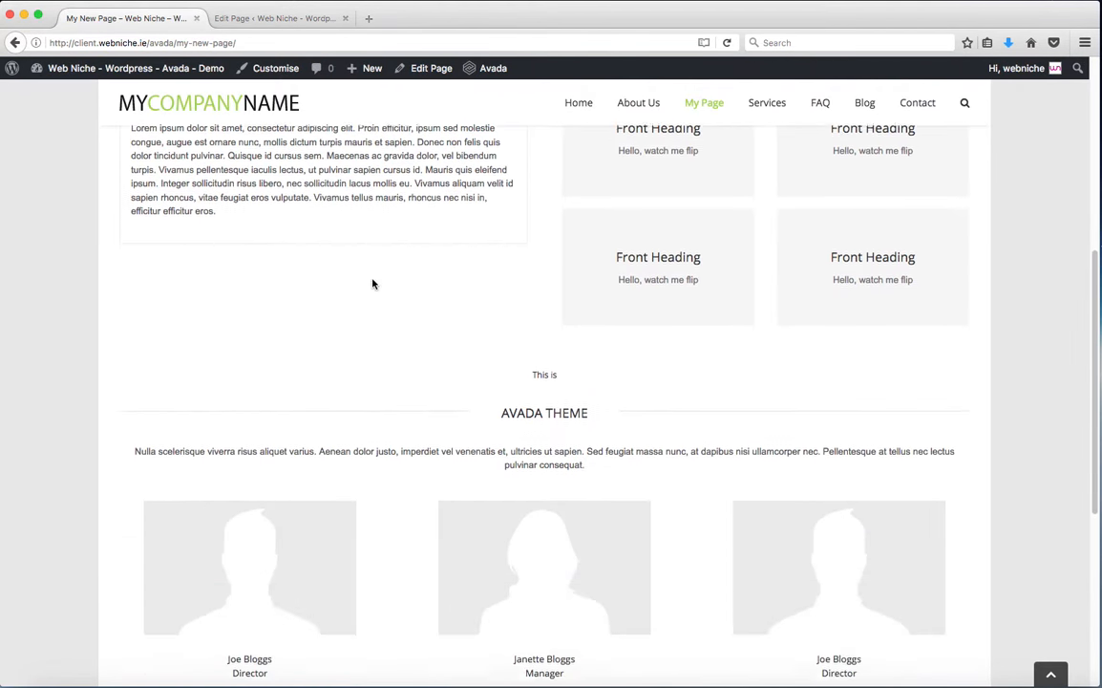
{"action": "scroll", "coordinate": [372, 286], "scroll_direction": "down", "scroll_amount": 3}
{"action": "scroll", "coordinate": [433, 335], "scroll_direction": "up", "scroll_amount": 4}
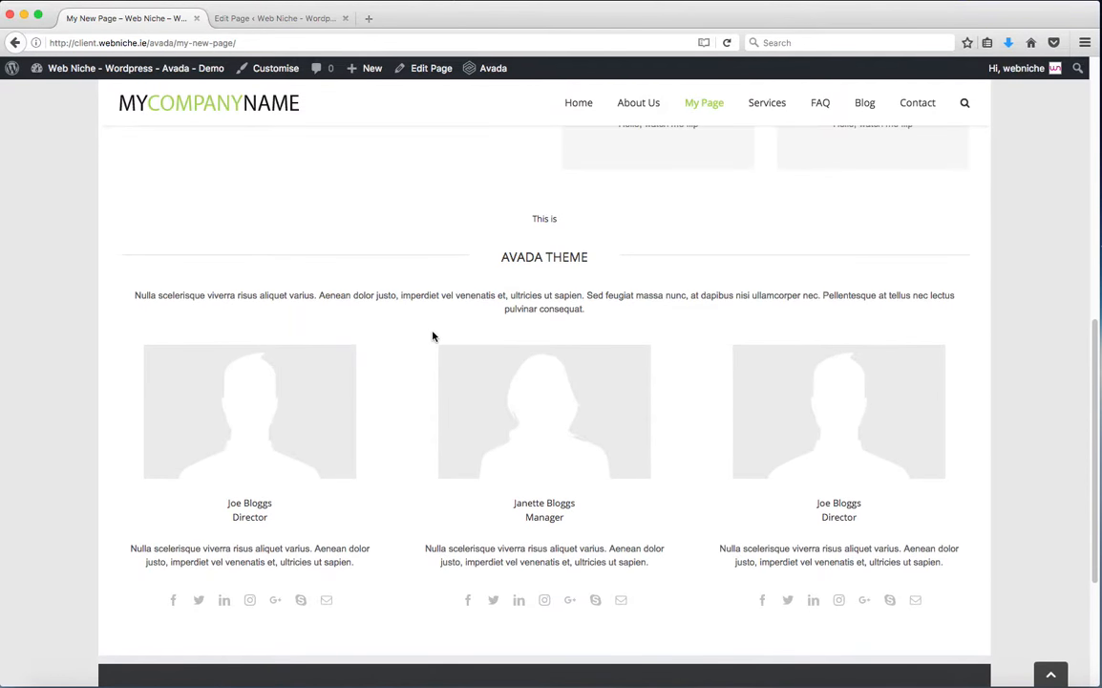
{"action": "scroll", "coordinate": [432, 335], "scroll_direction": "down", "scroll_amount": 3}
{"action": "scroll", "coordinate": [433, 334], "scroll_direction": "up", "scroll_amount": 12}
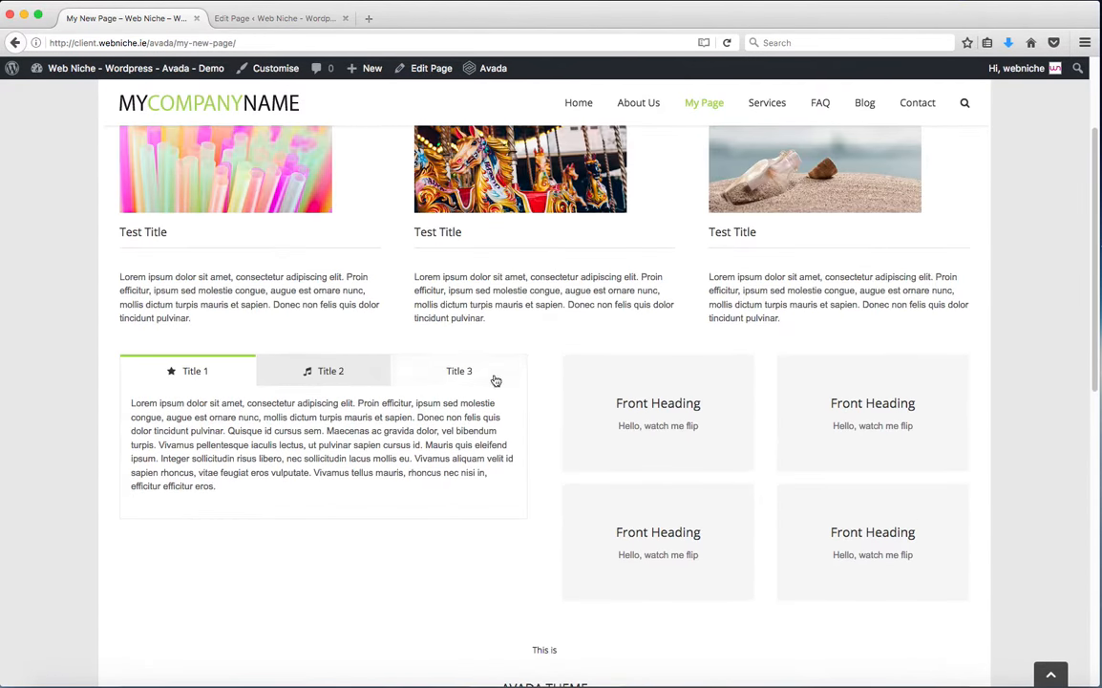
{"action": "scroll", "coordinate": [594, 388], "scroll_direction": "up", "scroll_amount": 1}
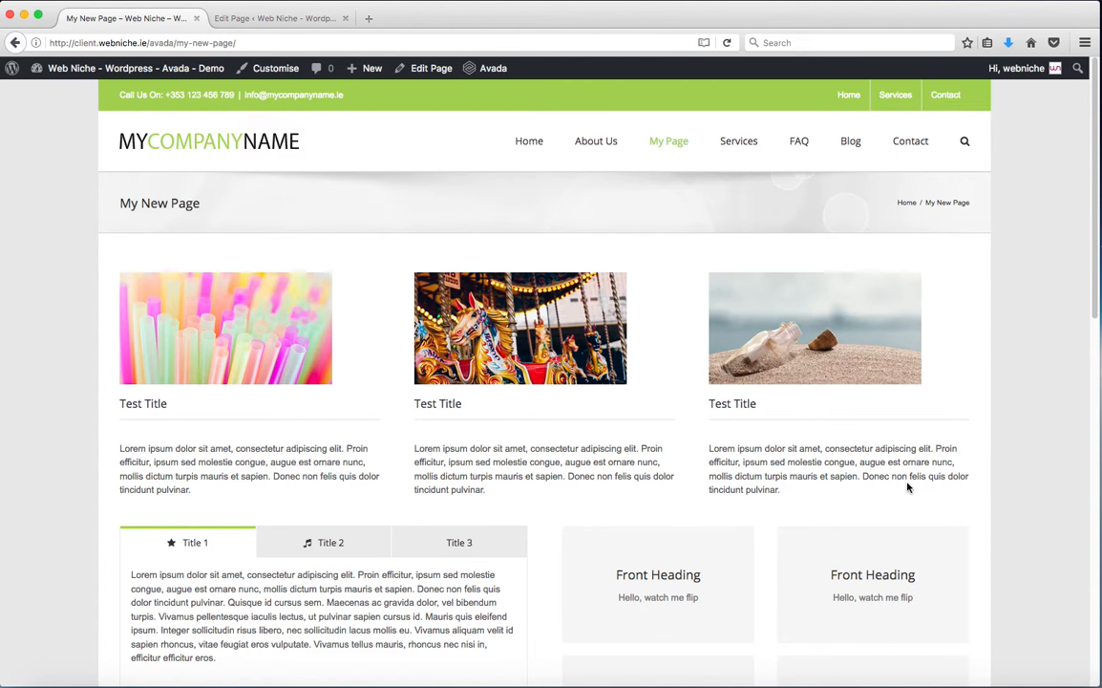
{"action": "scroll", "coordinate": [409, 436], "scroll_direction": "down", "scroll_amount": 3}
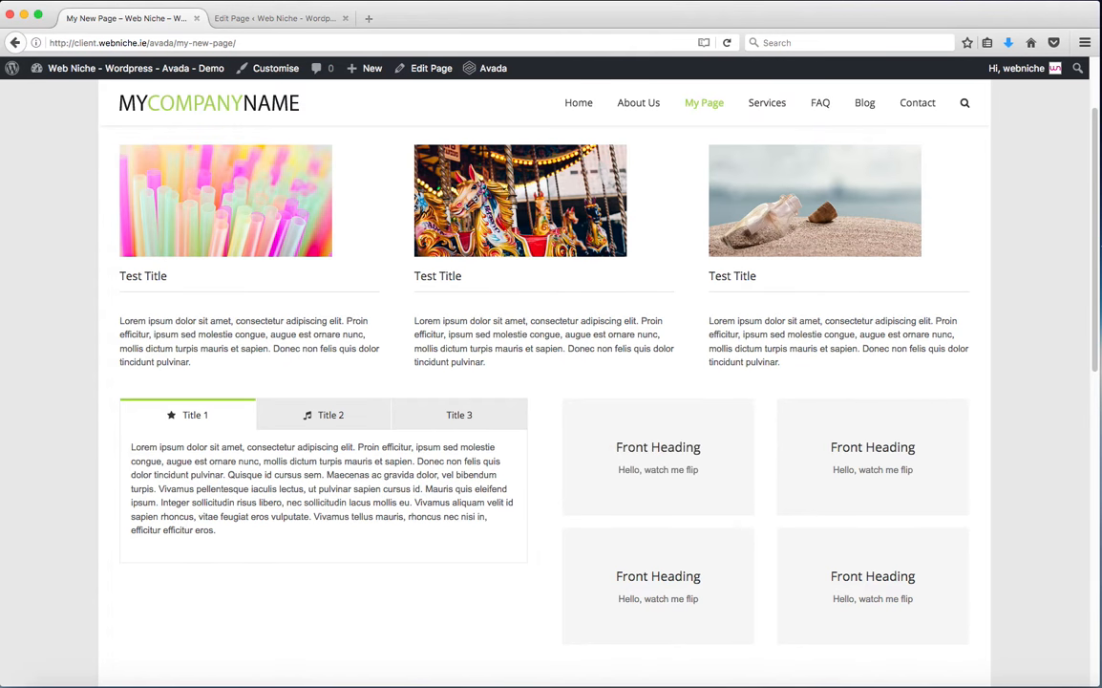
Add a Button element with the text READ MORE below the text in the first Products column and save it.
{"action": "left_click", "coordinate": [215, 19]}
{"action": "scroll", "coordinate": [456, 256], "scroll_direction": "down", "scroll_amount": 5}
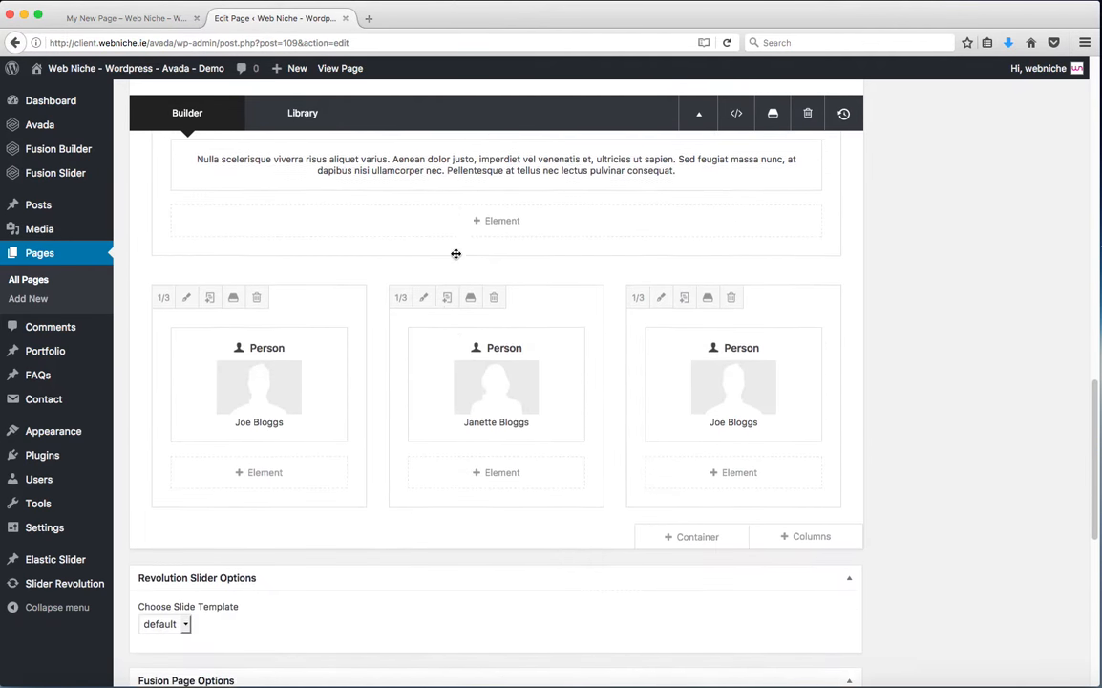
{"action": "scroll", "coordinate": [445, 221], "scroll_direction": "down", "scroll_amount": 2}
{"action": "scroll", "coordinate": [428, 300], "scroll_direction": "up", "scroll_amount": 10}
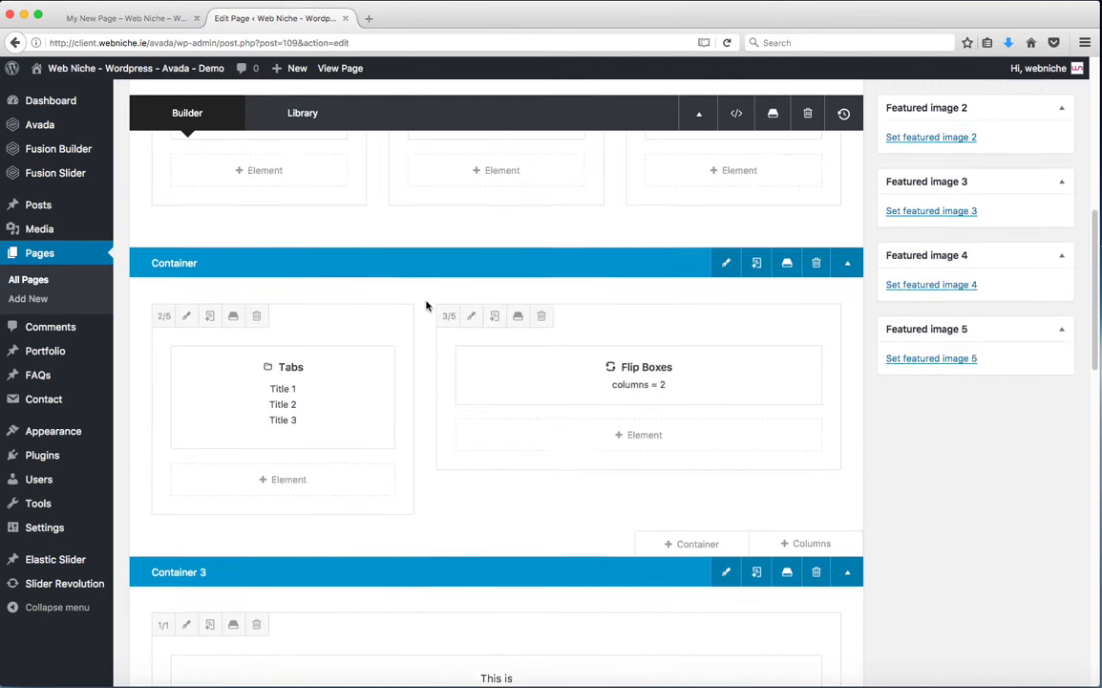
{"action": "scroll", "coordinate": [426, 306], "scroll_direction": "up", "scroll_amount": 8}
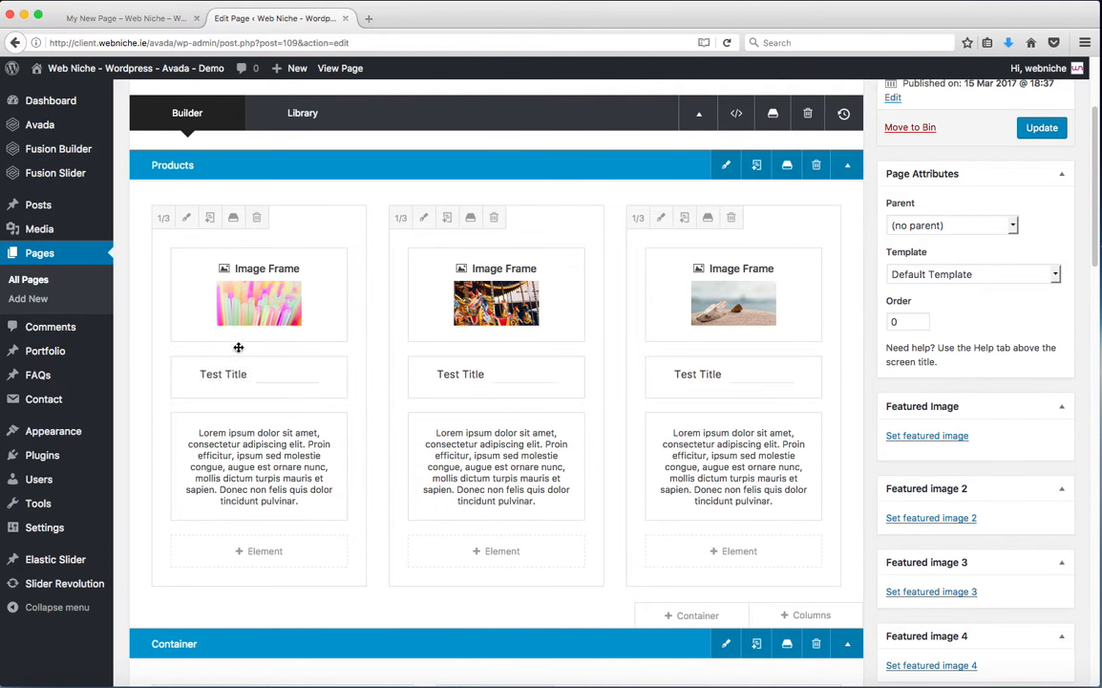
{"action": "left_click", "coordinate": [266, 554]}
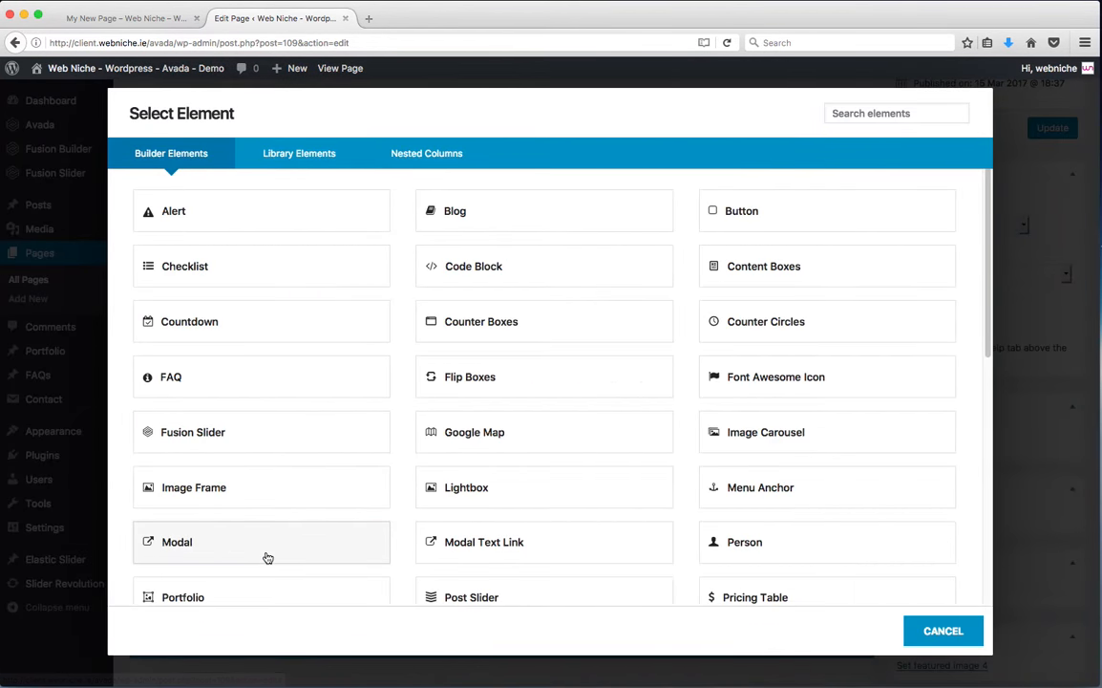
{"action": "left_click", "coordinate": [729, 214]}
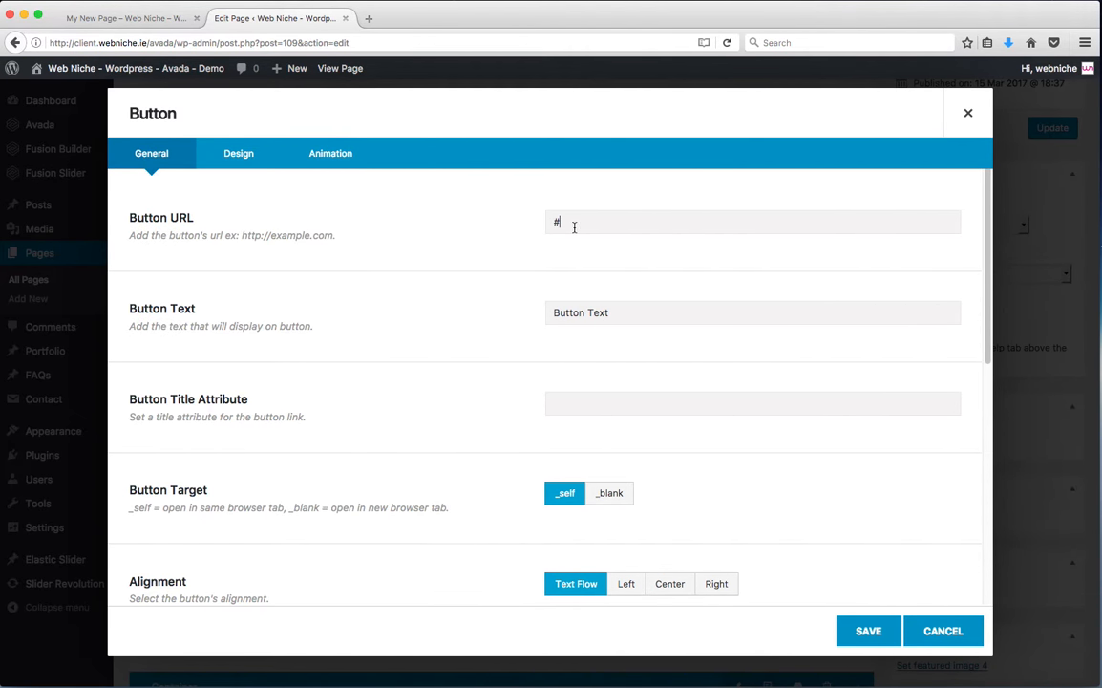
{"action": "left_click_drag", "start_coordinate": [574, 227], "coordinate": [445, 217]}
{"action": "left_click_drag", "start_coordinate": [736, 310], "coordinate": [517, 310]}
{"action": "type", "text": "READ MORE"}
{"action": "scroll", "coordinate": [509, 319], "scroll_direction": "down", "scroll_amount": 10}
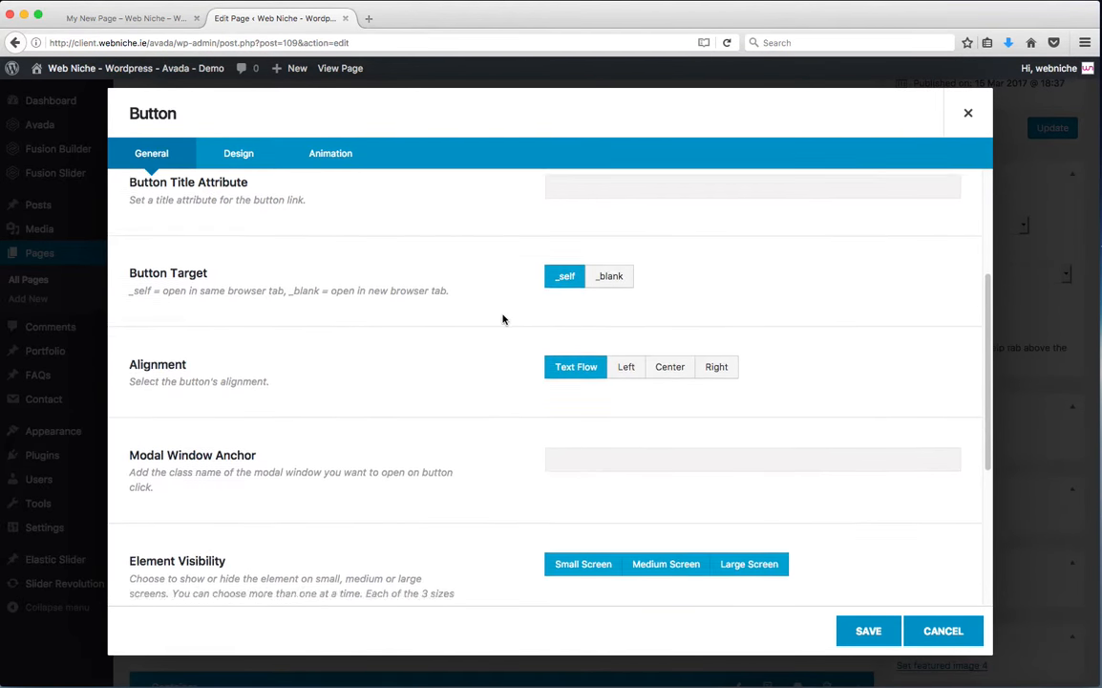
{"action": "left_click", "coordinate": [867, 629]}
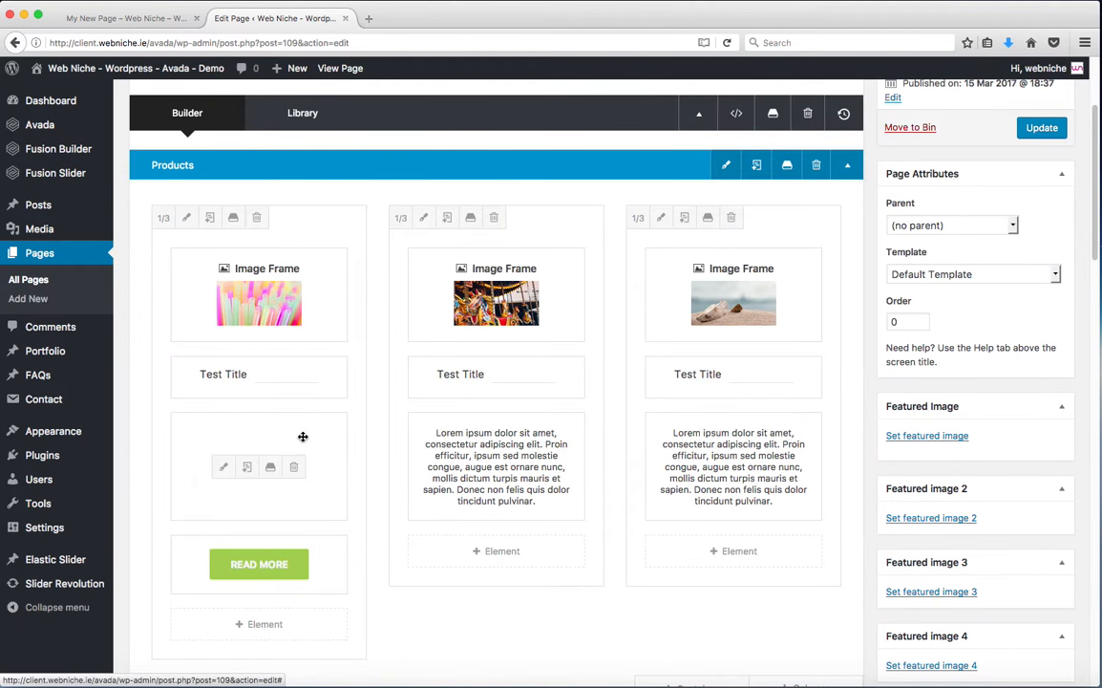
Clone the READ MORE button and move the copies below the text in the second and third Products columns.
{"action": "scroll", "coordinate": [309, 449], "scroll_direction": "down", "scroll_amount": 1}
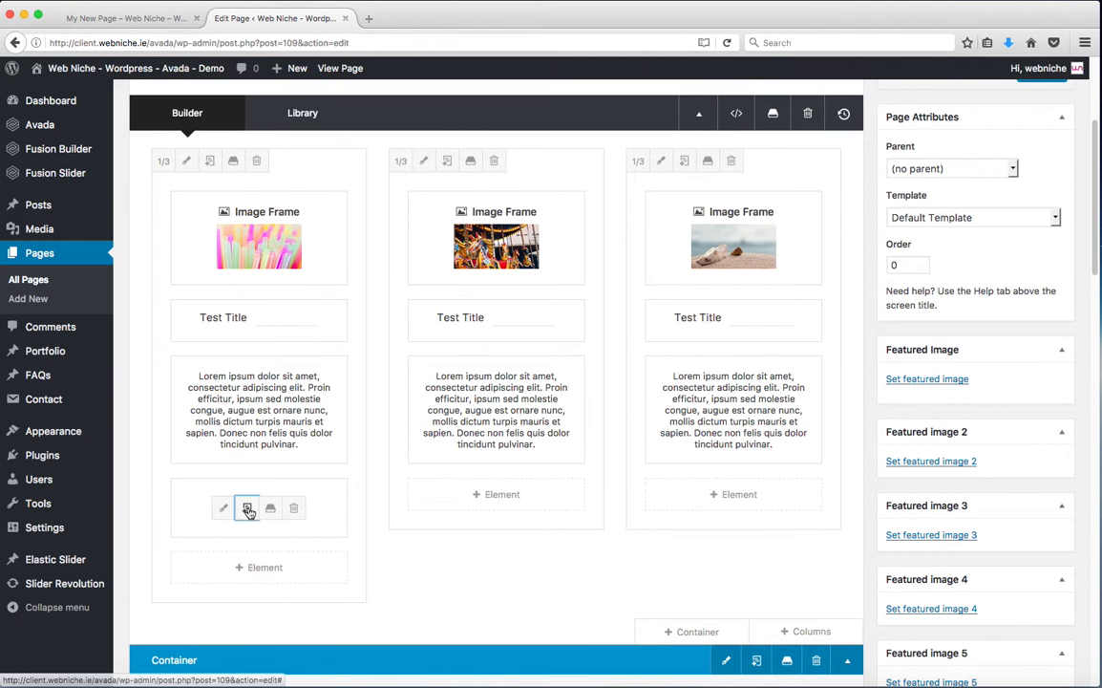
{"action": "left_click", "coordinate": [246, 508]}
{"action": "left_click_drag", "start_coordinate": [337, 514], "coordinate": [537, 513]}
{"action": "left_click_drag", "start_coordinate": [320, 512], "coordinate": [731, 506]}
{"action": "scroll", "coordinate": [610, 466], "scroll_direction": "down", "scroll_amount": 4}
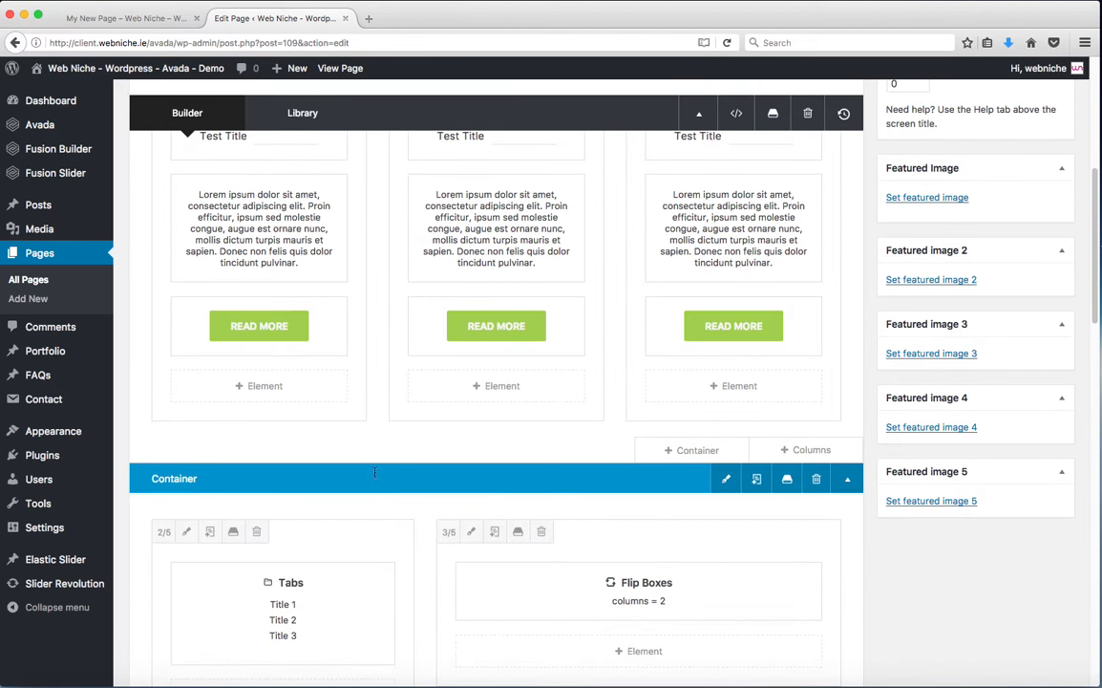
Add a bottom margin to the Products container in its design settings.
{"action": "scroll", "coordinate": [439, 461], "scroll_direction": "down", "scroll_amount": 5}
{"action": "scroll", "coordinate": [439, 463], "scroll_direction": "up", "scroll_amount": 5}
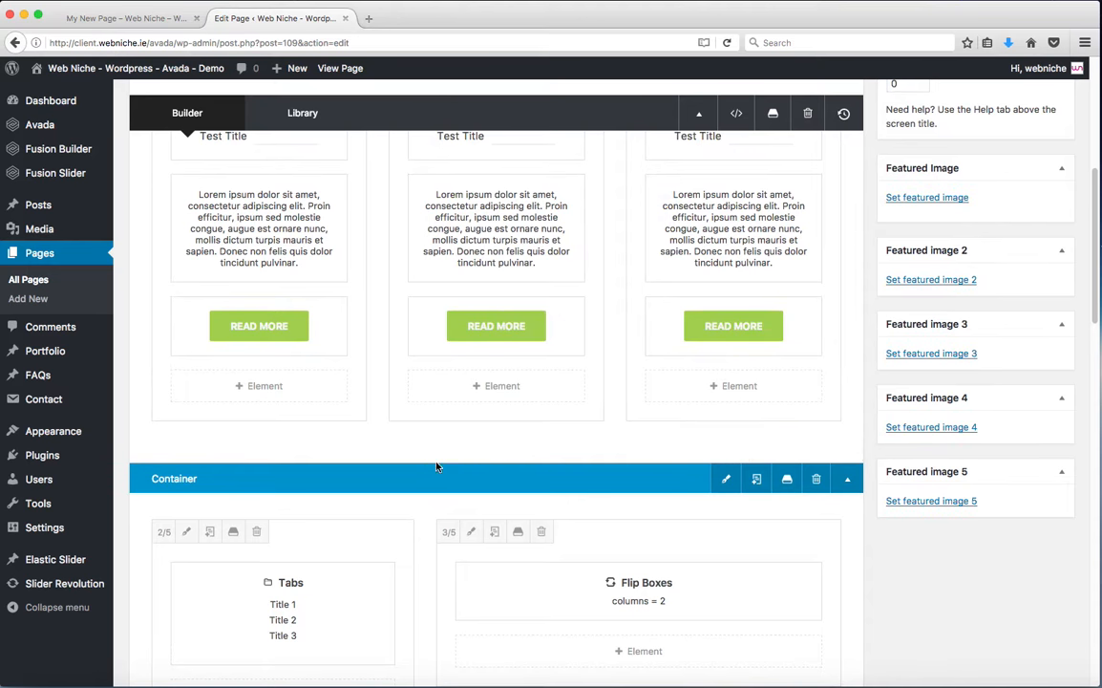
{"action": "left_click", "coordinate": [105, 18]}
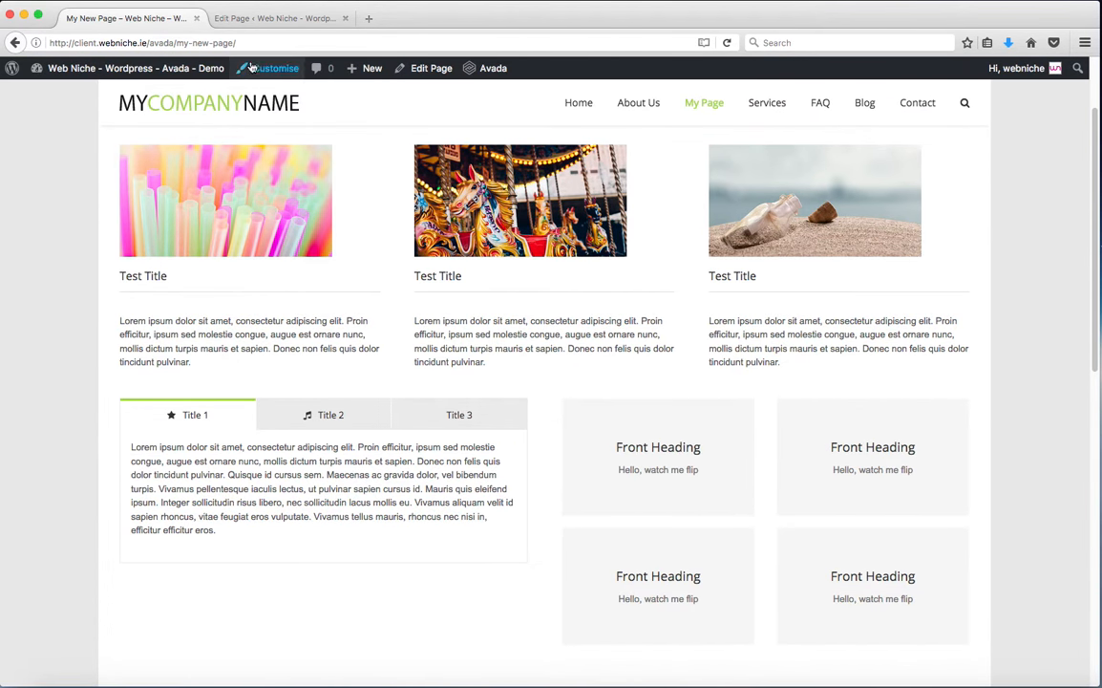
{"action": "left_click", "coordinate": [258, 19]}
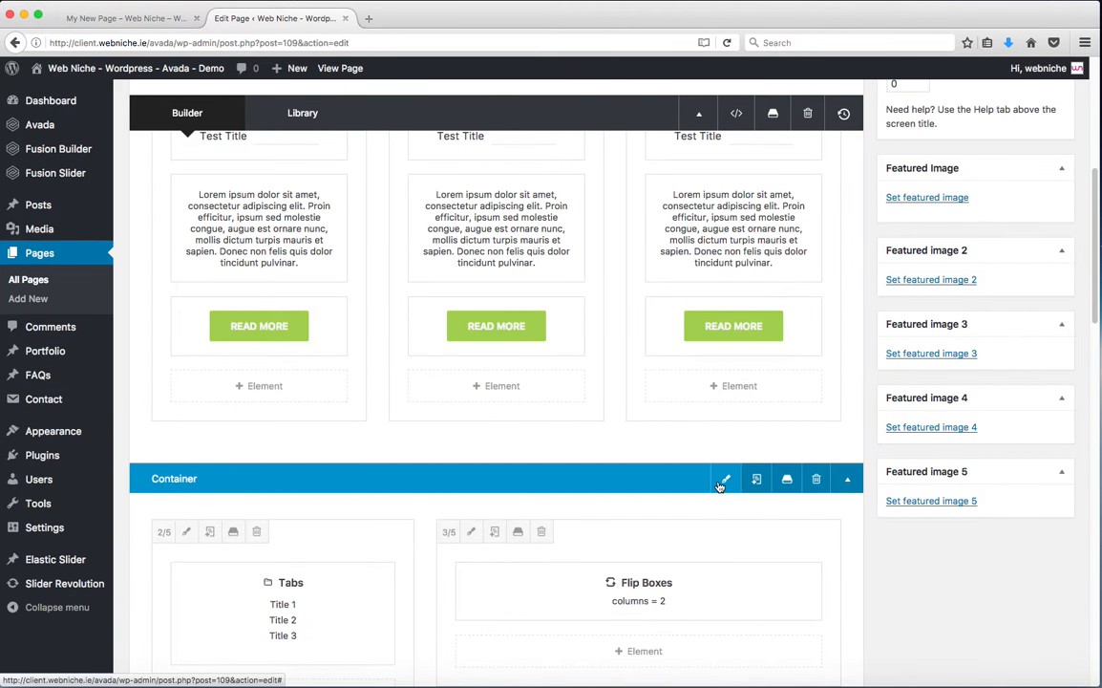
{"action": "scroll", "coordinate": [714, 482], "scroll_direction": "up", "scroll_amount": 5}
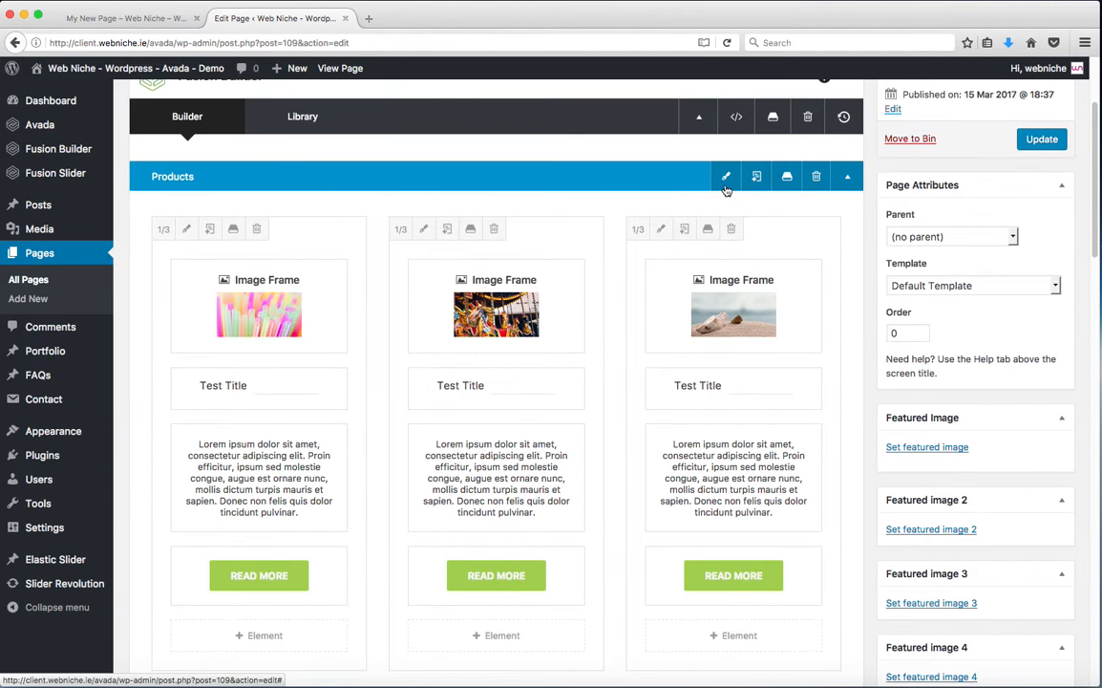
{"action": "scroll", "coordinate": [731, 421], "scroll_direction": "down", "scroll_amount": 5}
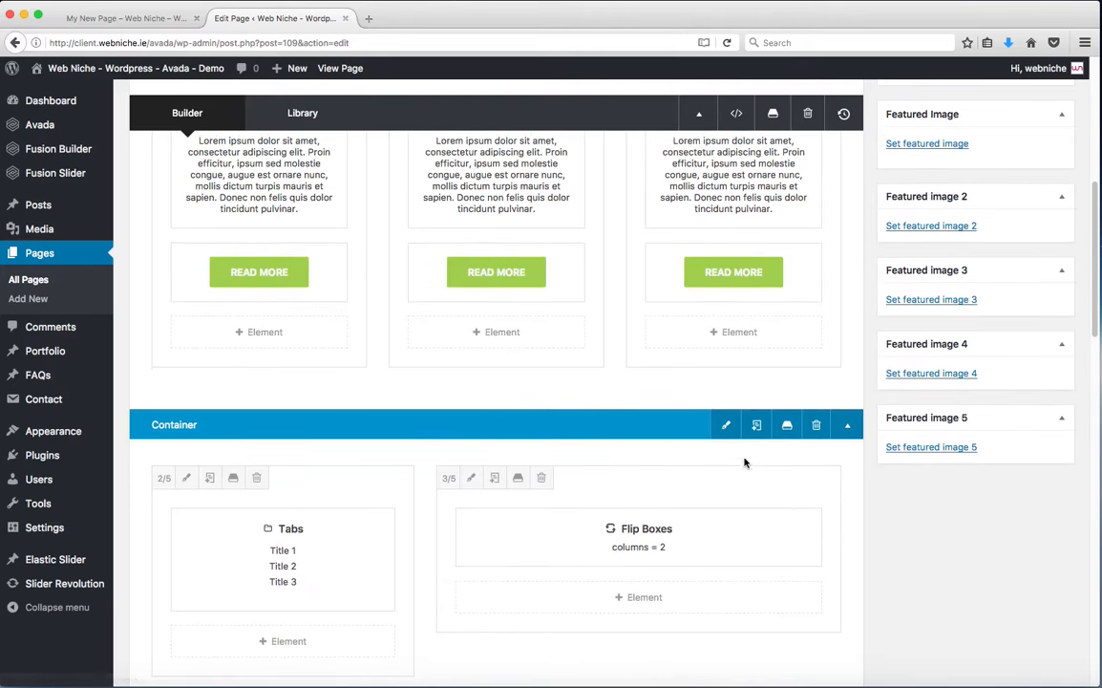
{"action": "scroll", "coordinate": [732, 425], "scroll_direction": "up", "scroll_amount": 4}
{"action": "scroll", "coordinate": [731, 429], "scroll_direction": "up", "scroll_amount": 3}
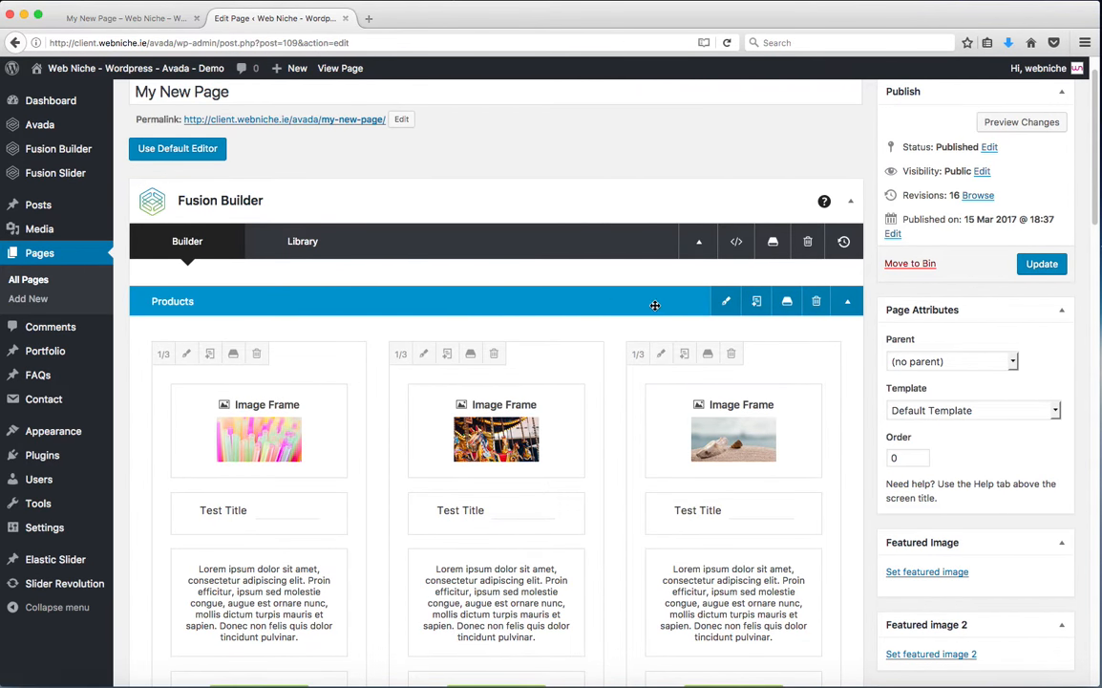
{"action": "left_click", "coordinate": [726, 301]}
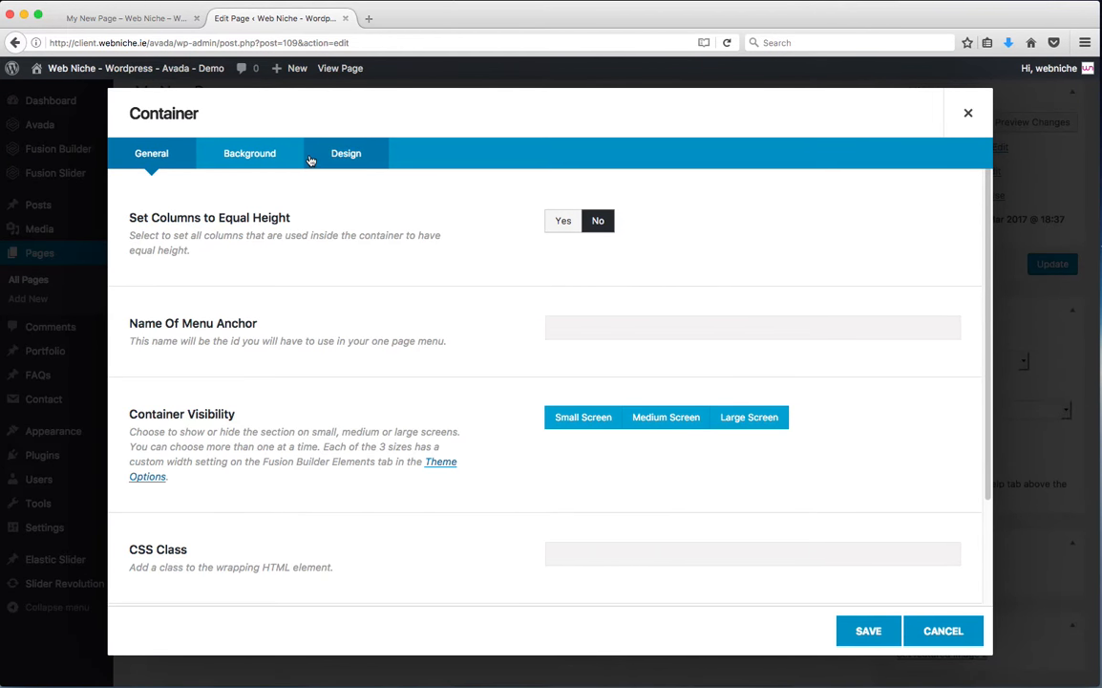
{"action": "left_click", "coordinate": [345, 153]}
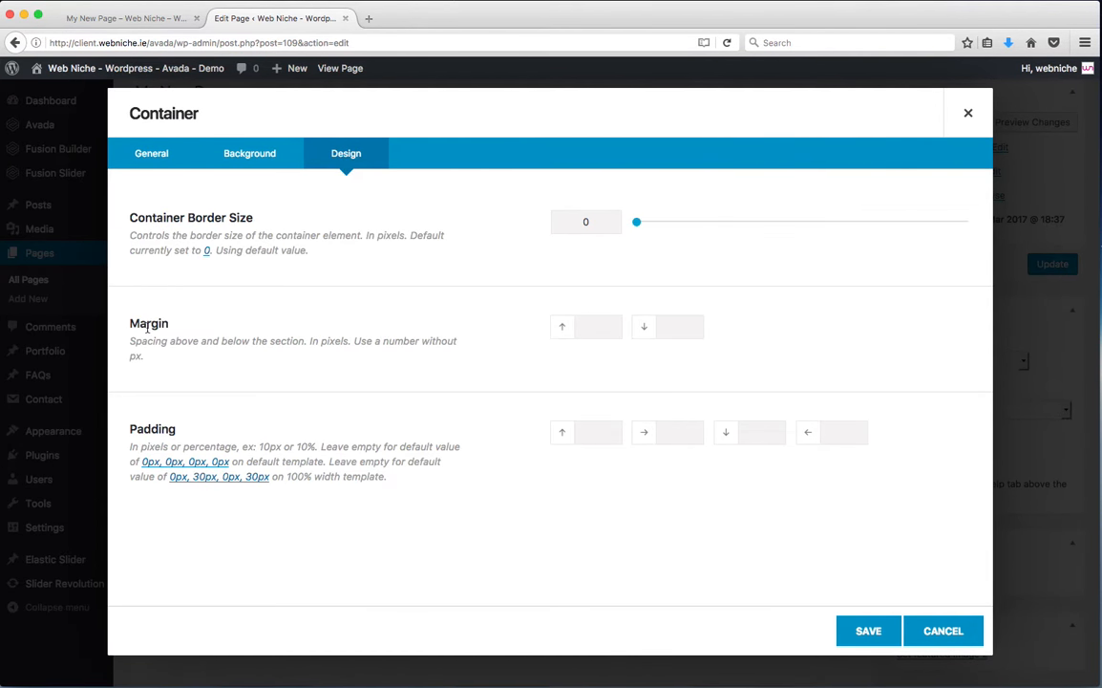
{"action": "left_click_drag", "start_coordinate": [136, 325], "coordinate": [173, 326]}
{"action": "left_click", "coordinate": [683, 331]}
Update the page in the editor and reload the live My New Page.
{"action": "left_click", "coordinate": [133, 18]}
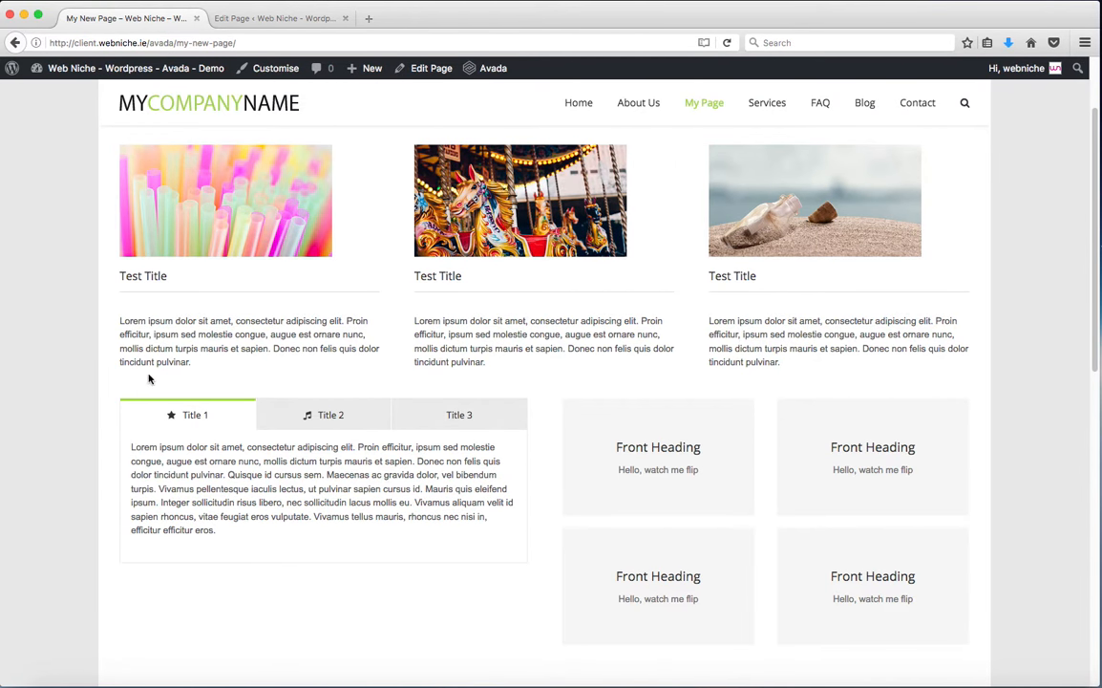
{"action": "left_click", "coordinate": [277, 18]}
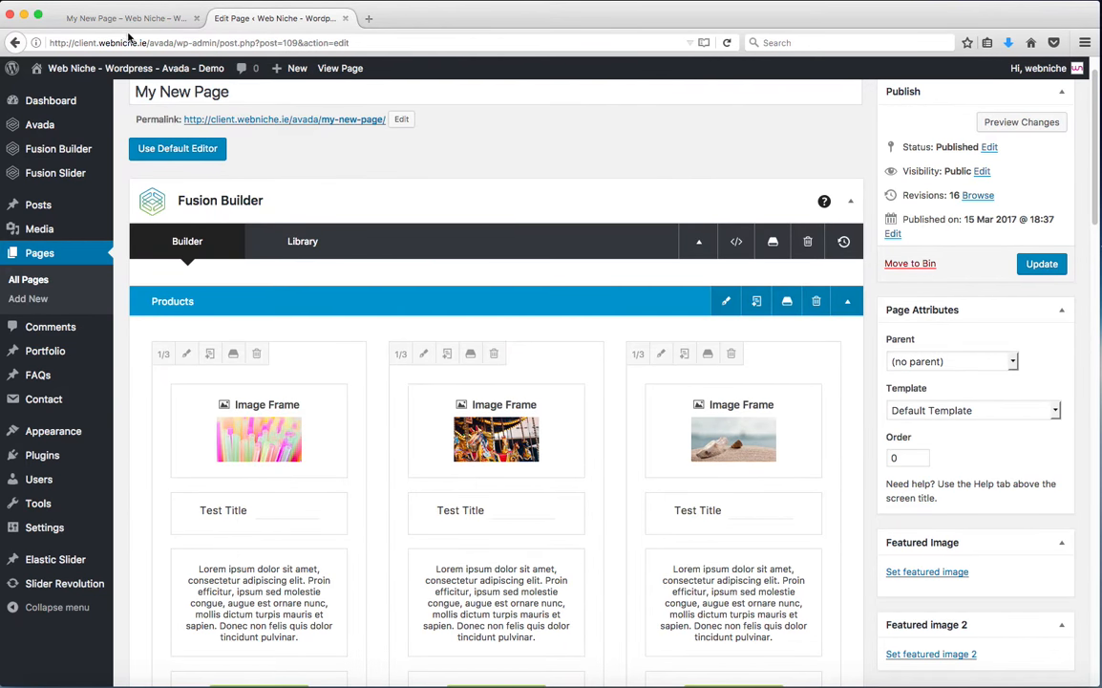
{"action": "left_click", "coordinate": [1042, 263]}
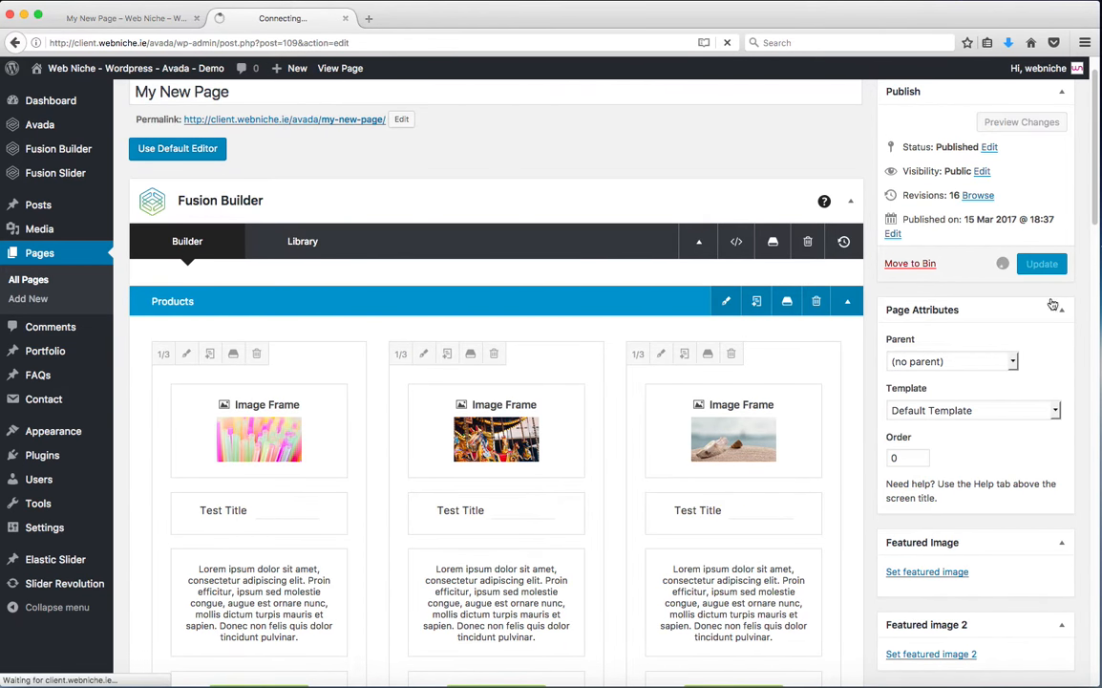
{"action": "left_click", "coordinate": [163, 23]}
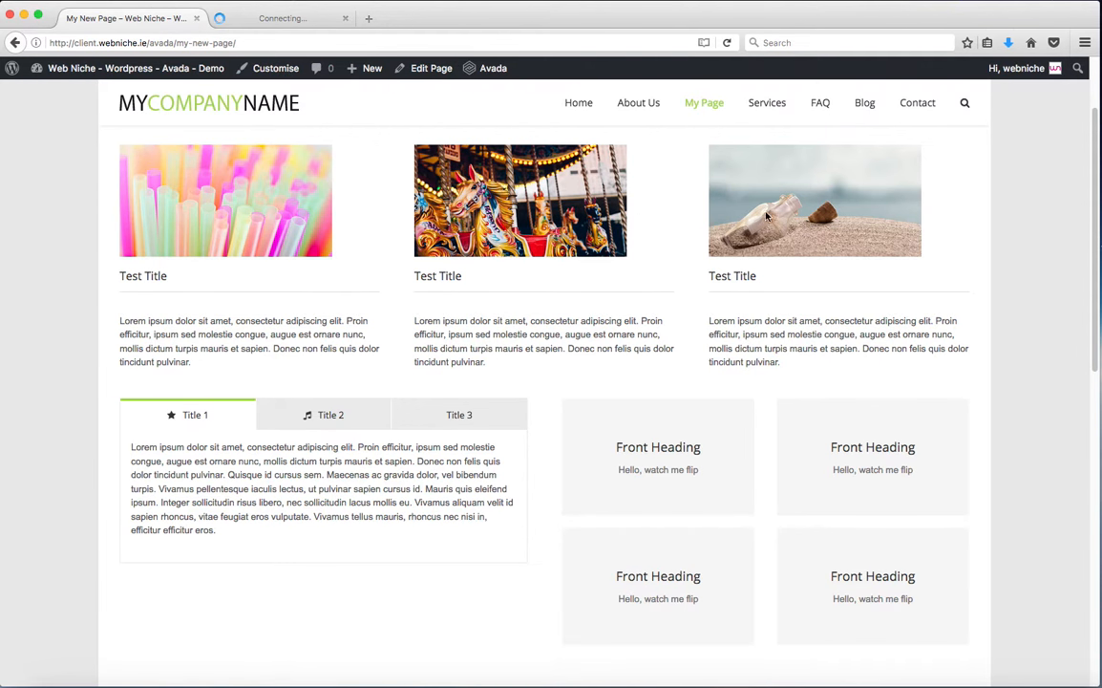
{"action": "left_click", "coordinate": [728, 43]}
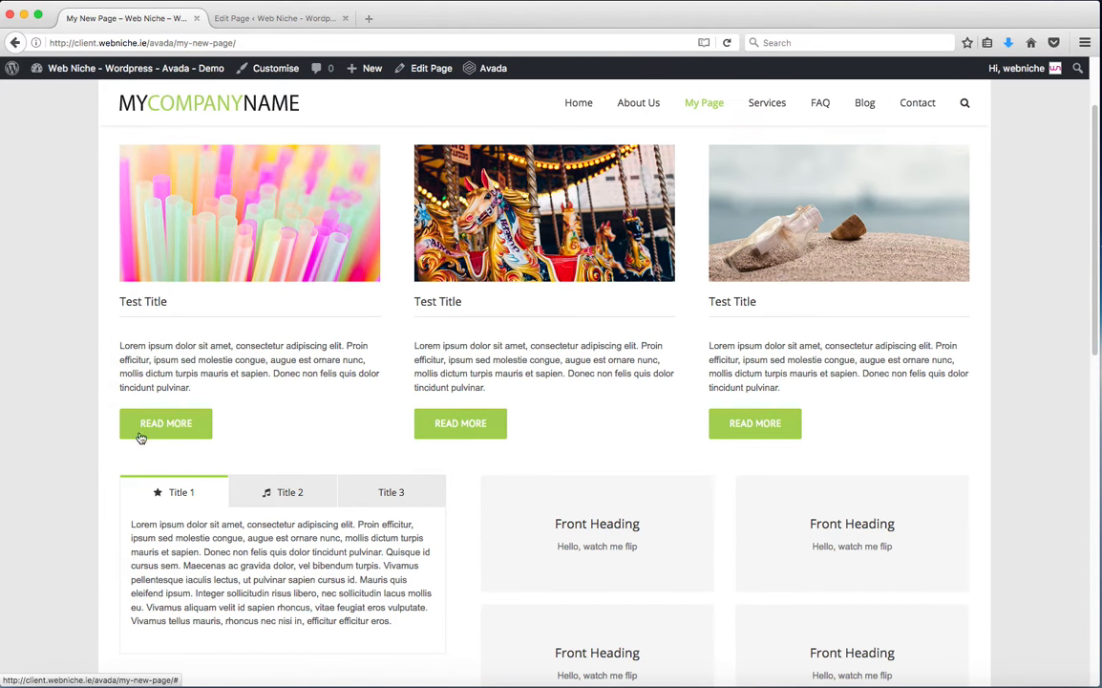
Check the READ MORE buttons, flip boxes and lower sections on the live page, and view the Title 2 and Title 3 tabs.
{"action": "scroll", "coordinate": [213, 437], "scroll_direction": "down", "scroll_amount": 1}
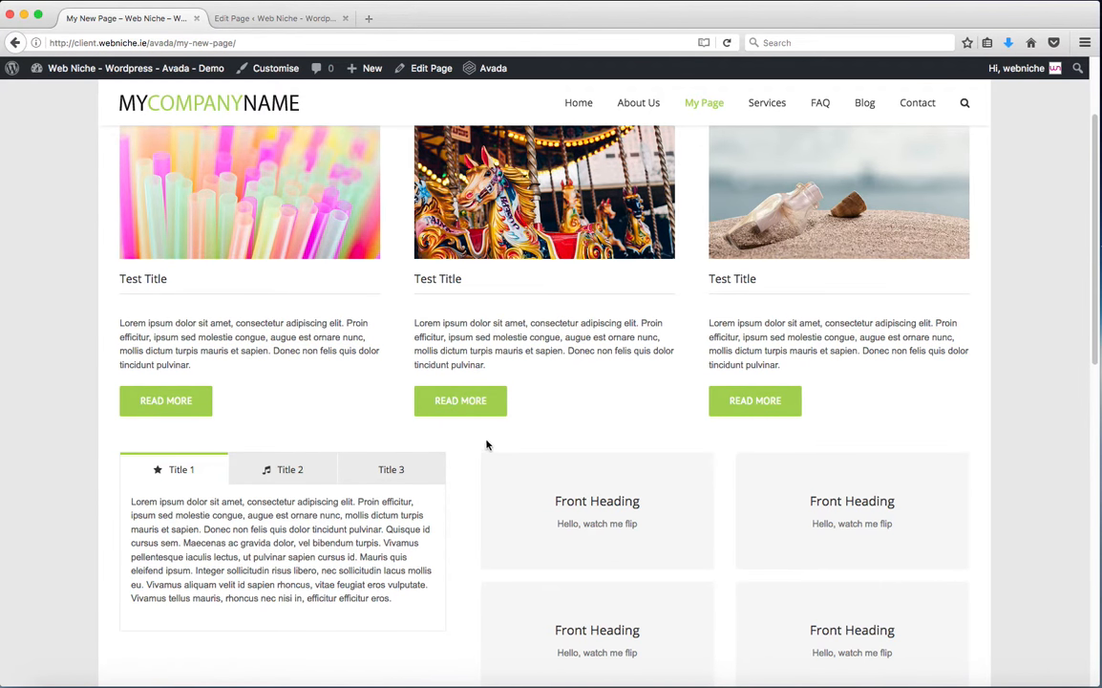
{"action": "scroll", "coordinate": [253, 420], "scroll_direction": "down", "scroll_amount": 1}
{"action": "scroll", "coordinate": [325, 430], "scroll_direction": "down", "scroll_amount": 5}
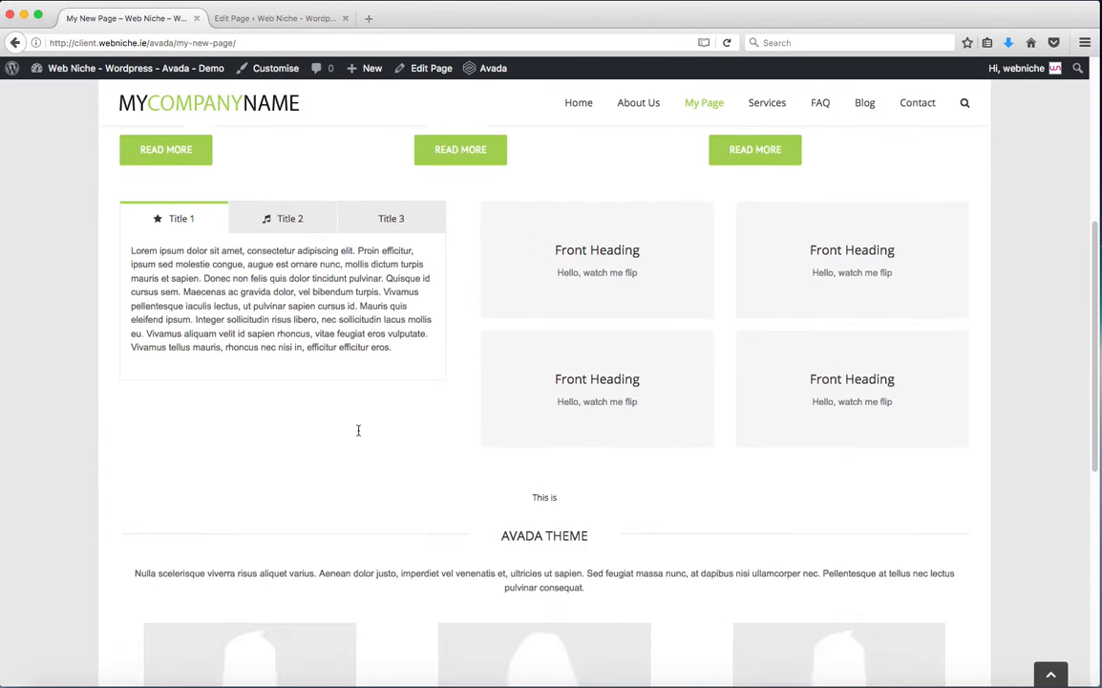
{"action": "scroll", "coordinate": [359, 435], "scroll_direction": "down", "scroll_amount": 2}
{"action": "scroll", "coordinate": [360, 434], "scroll_direction": "up", "scroll_amount": 5}
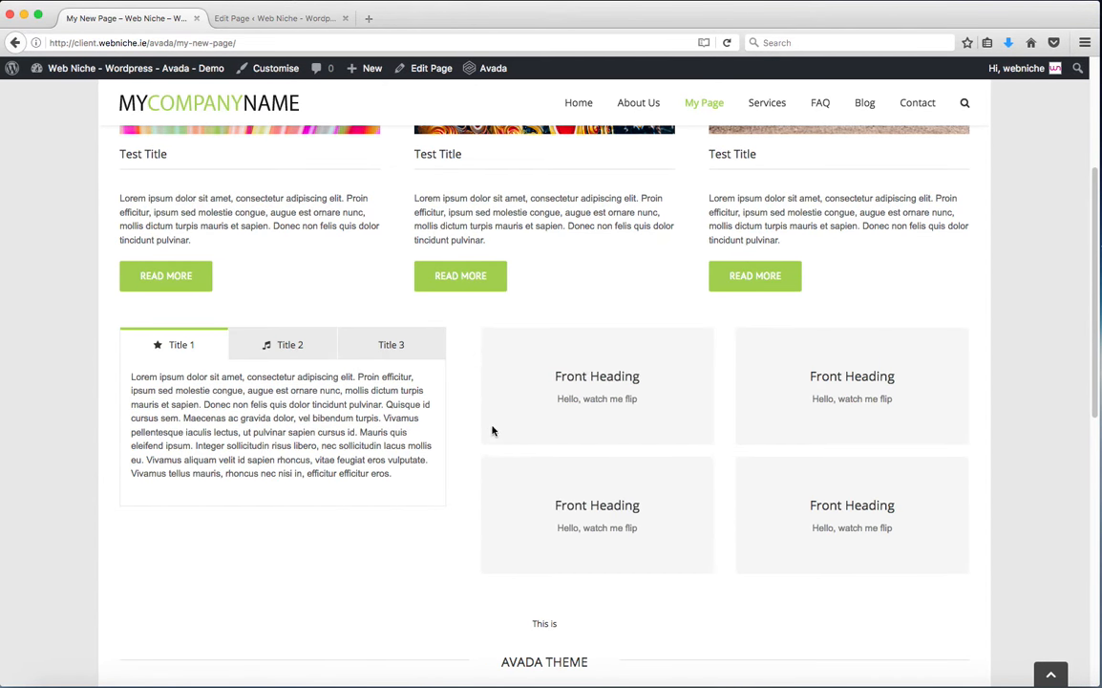
{"action": "left_click", "coordinate": [284, 353]}
{"action": "left_click", "coordinate": [366, 346]}
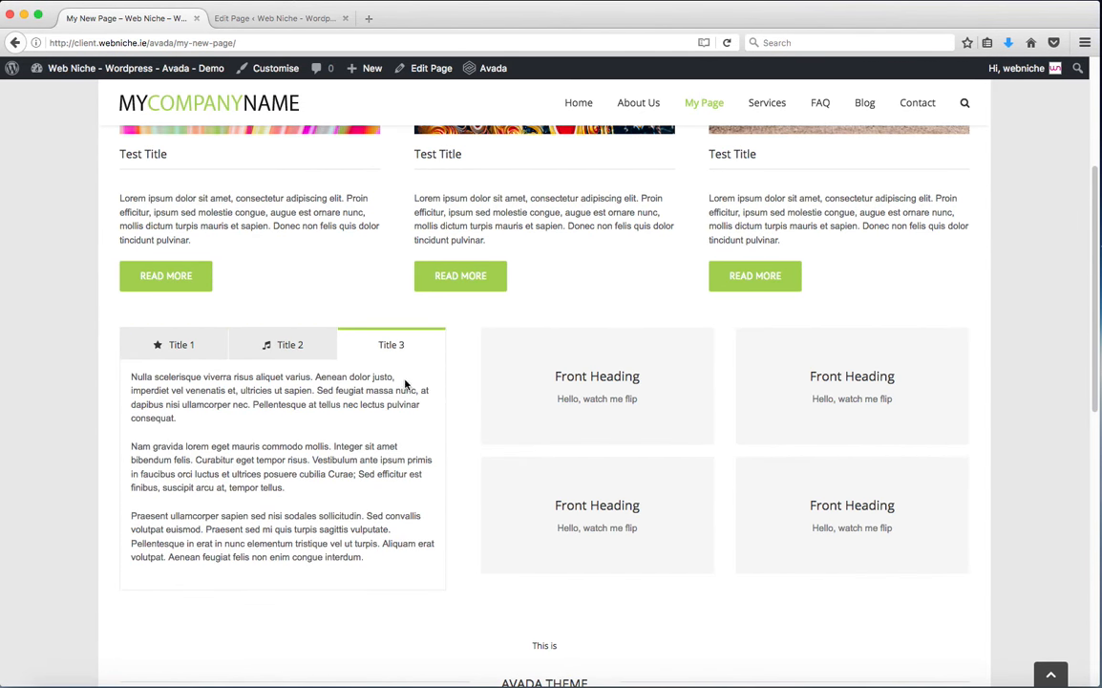
{"action": "scroll", "coordinate": [410, 344], "scroll_direction": "up", "scroll_amount": 1}
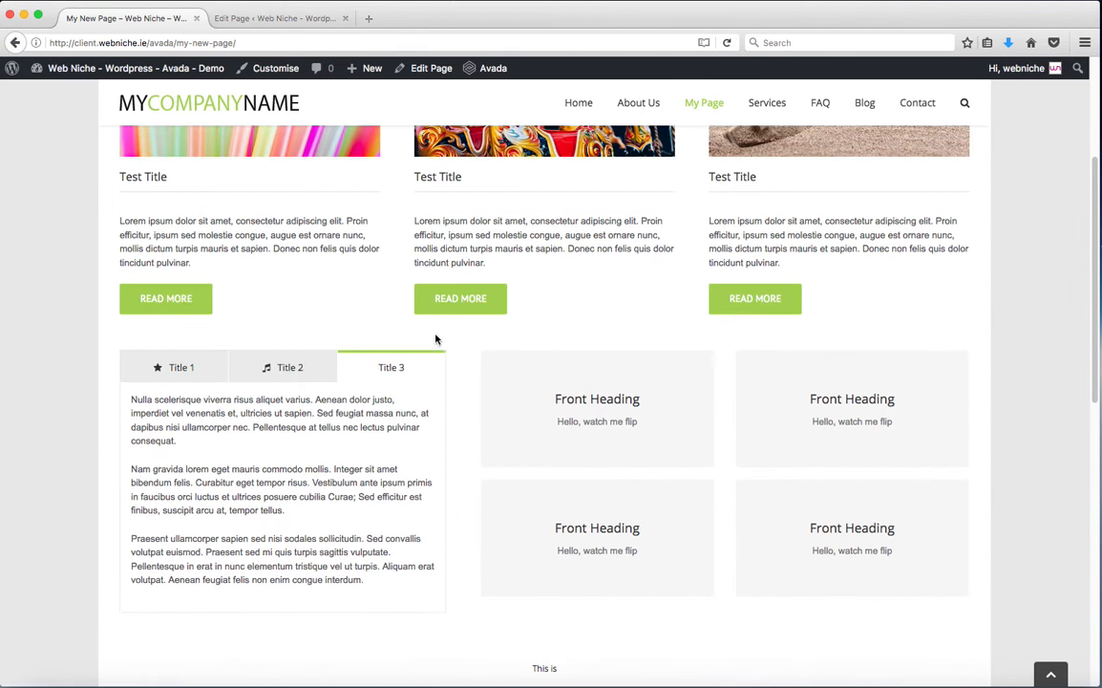
Return to the page editor and insert a full-width 1/1 column at the end of the Products container.
{"action": "left_click", "coordinate": [276, 18]}
{"action": "scroll", "coordinate": [444, 363], "scroll_direction": "down", "scroll_amount": 10}
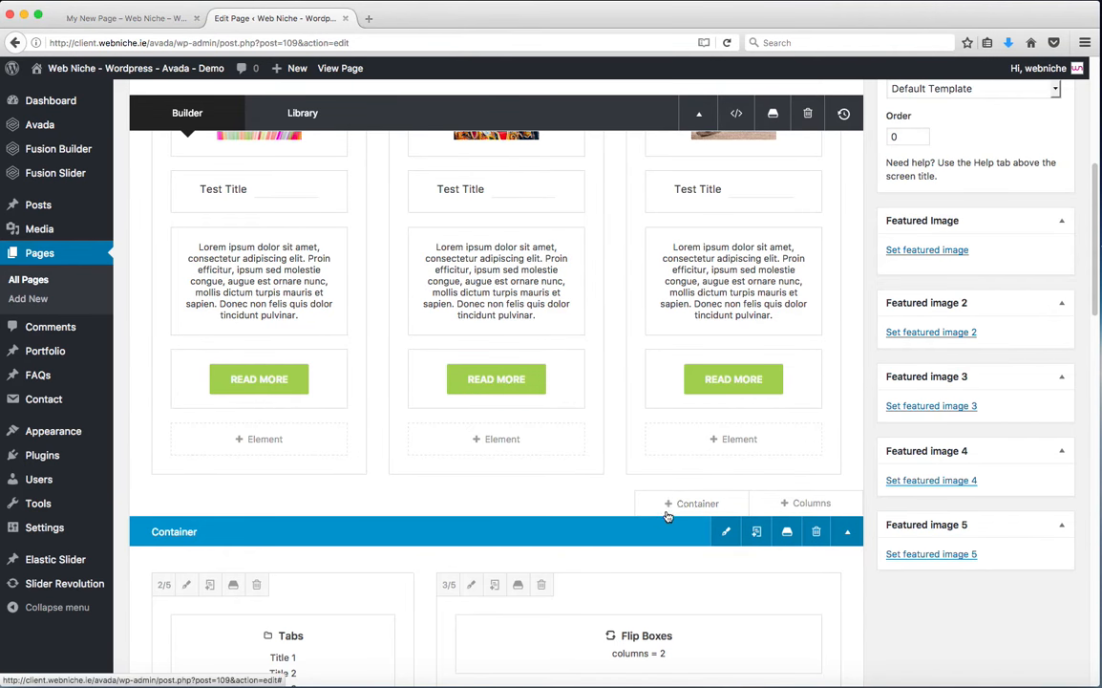
{"action": "left_click", "coordinate": [793, 511]}
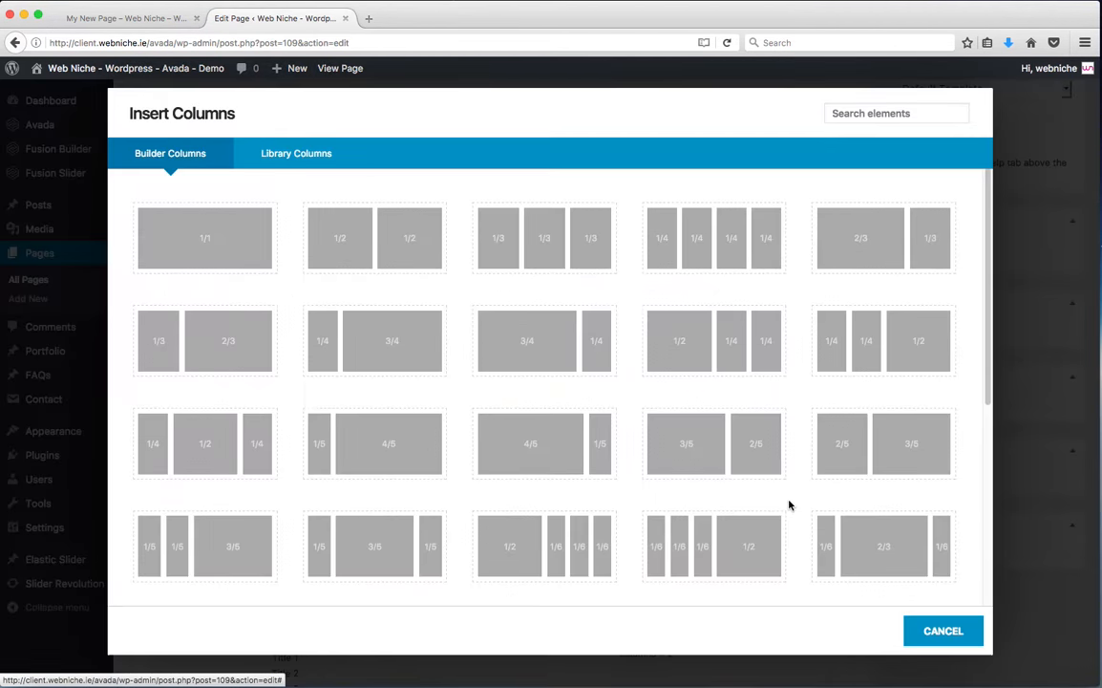
{"action": "left_click", "coordinate": [210, 229]}
{"action": "scroll", "coordinate": [458, 401], "scroll_direction": "down", "scroll_amount": 3}
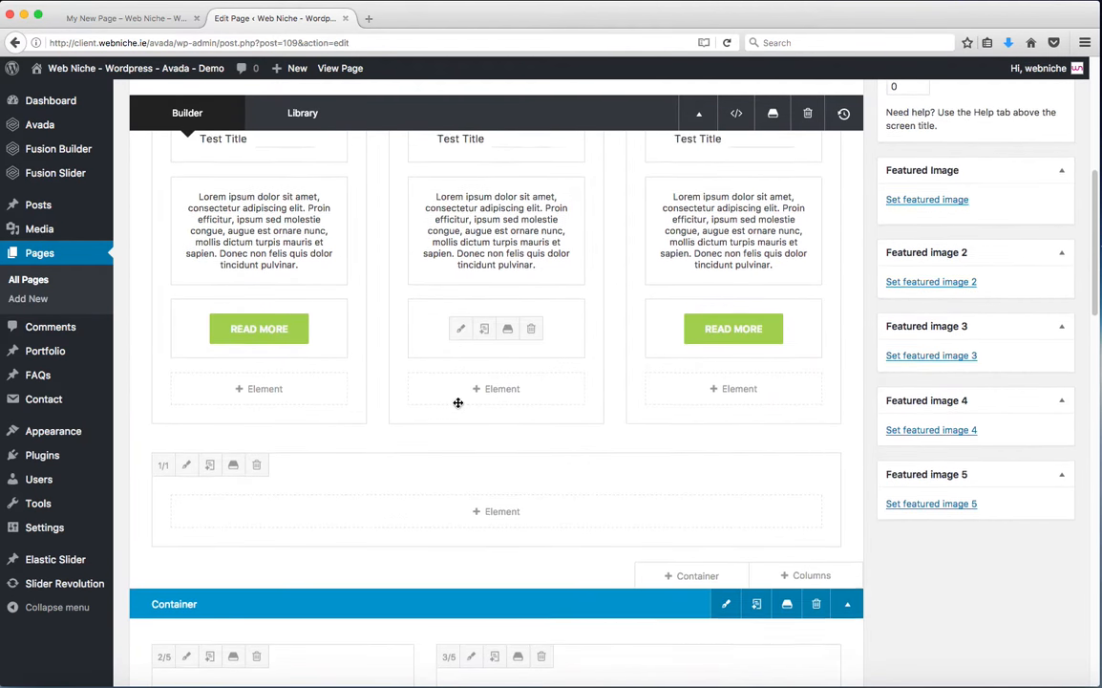
Add a Separator element to the empty 1/1 column with the Single Border Dashed style.
{"action": "left_click", "coordinate": [498, 471]}
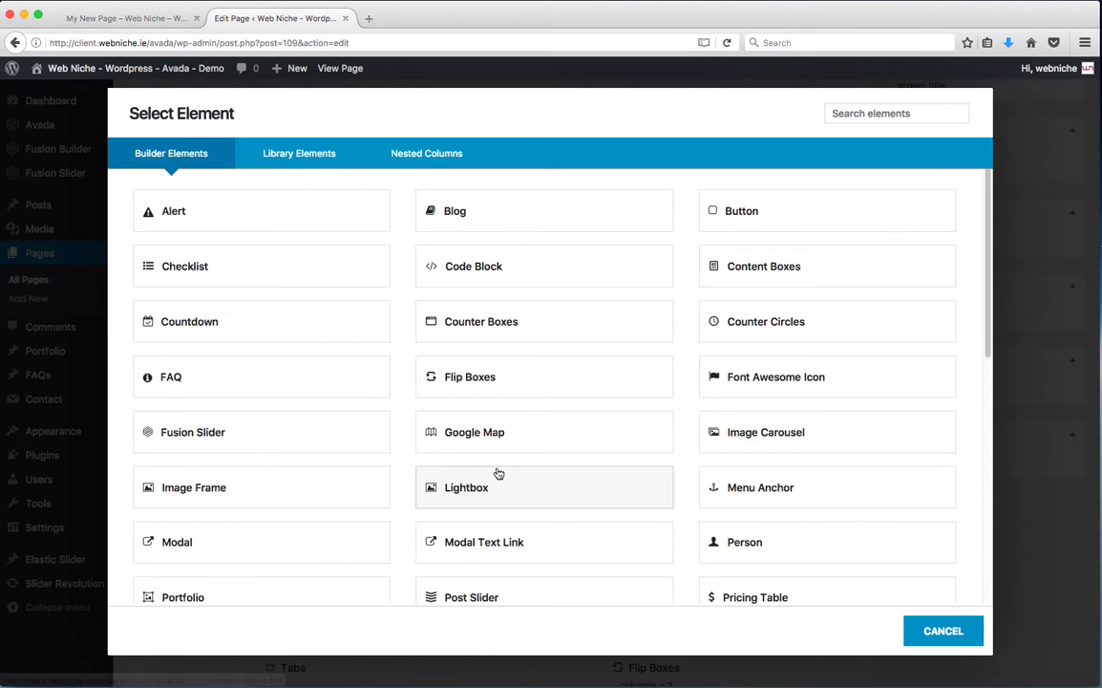
{"action": "scroll", "coordinate": [517, 484], "scroll_direction": "down", "scroll_amount": 3}
{"action": "scroll", "coordinate": [519, 485], "scroll_direction": "down", "scroll_amount": 4}
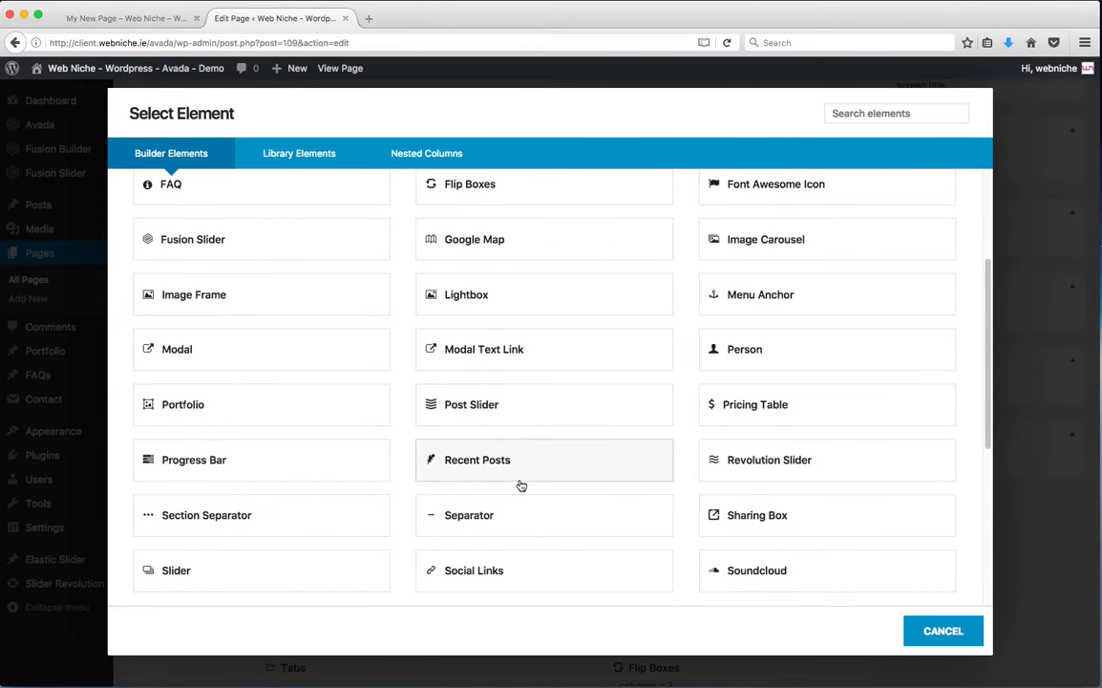
{"action": "left_click", "coordinate": [467, 429]}
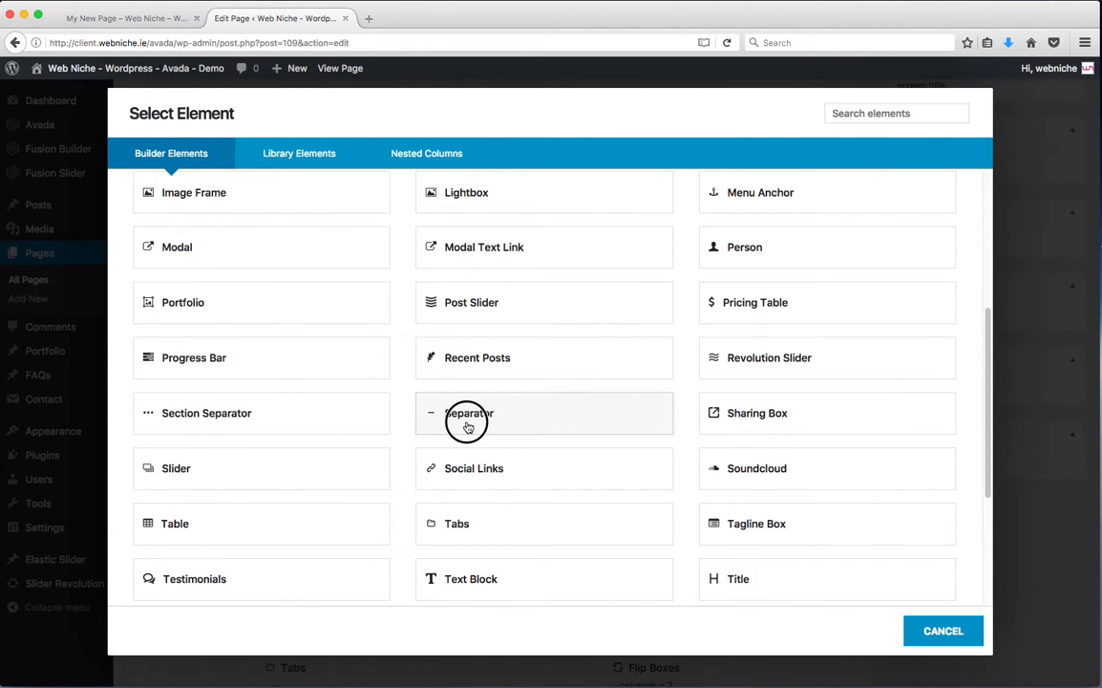
{"action": "left_click", "coordinate": [623, 221]}
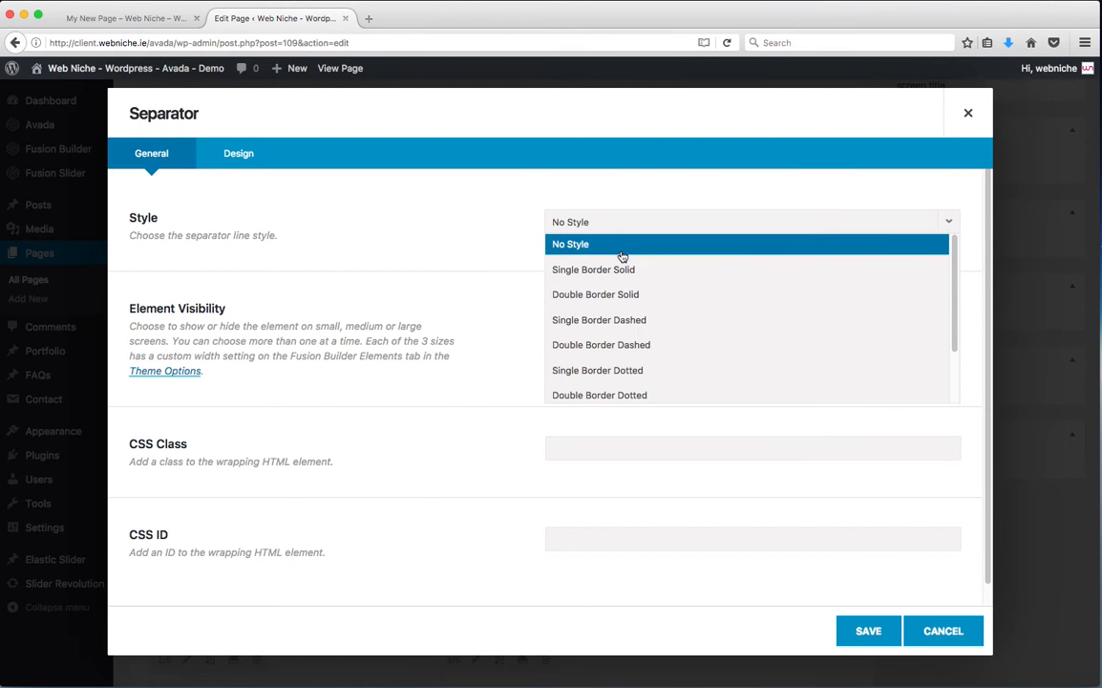
{"action": "scroll", "coordinate": [652, 356], "scroll_direction": "down", "scroll_amount": 1}
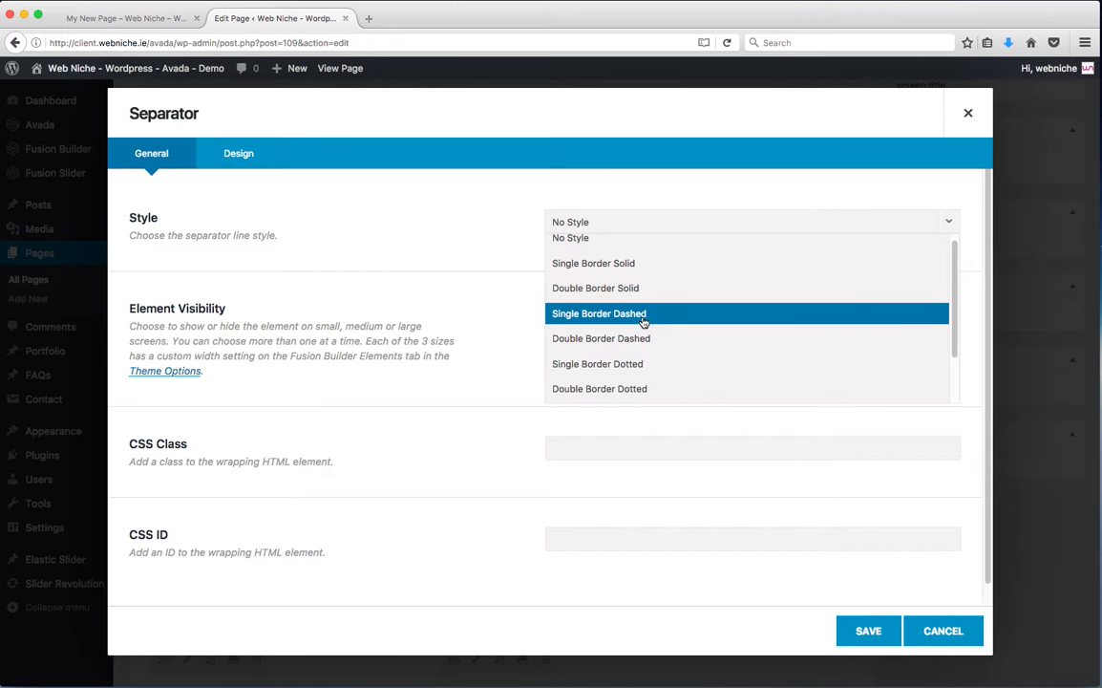
{"action": "left_click", "coordinate": [645, 315]}
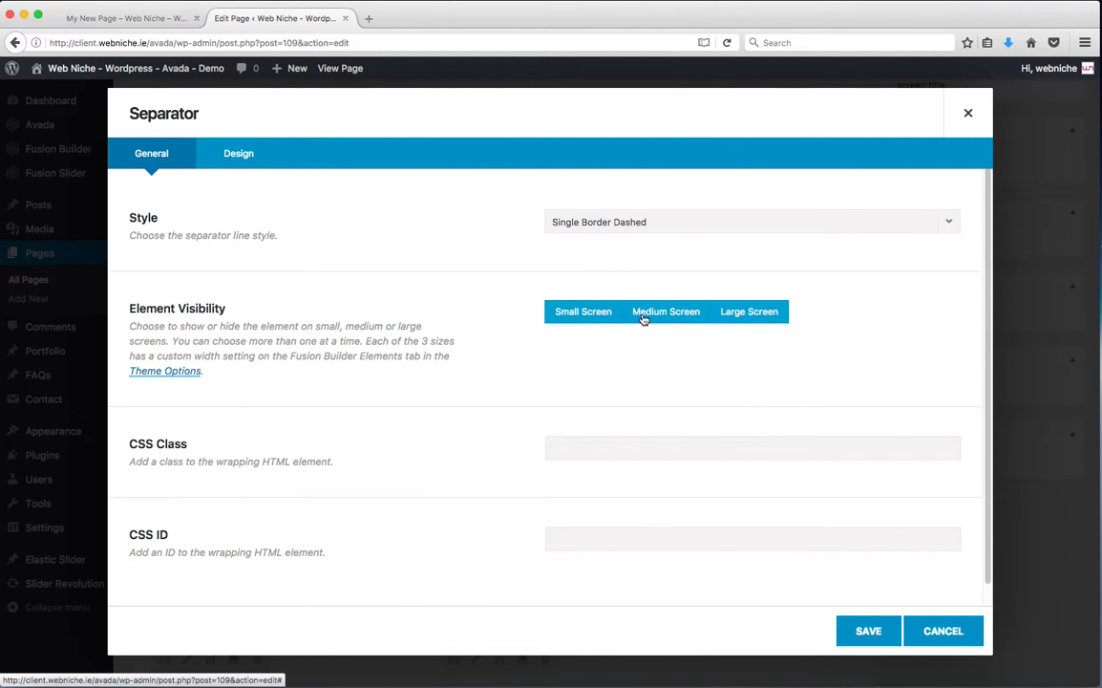
{"action": "scroll", "coordinate": [483, 389], "scroll_direction": "down", "scroll_amount": 1}
Give the separator 30px margins above and below and choose the solid star as its icon.
{"action": "left_click", "coordinate": [239, 153]}
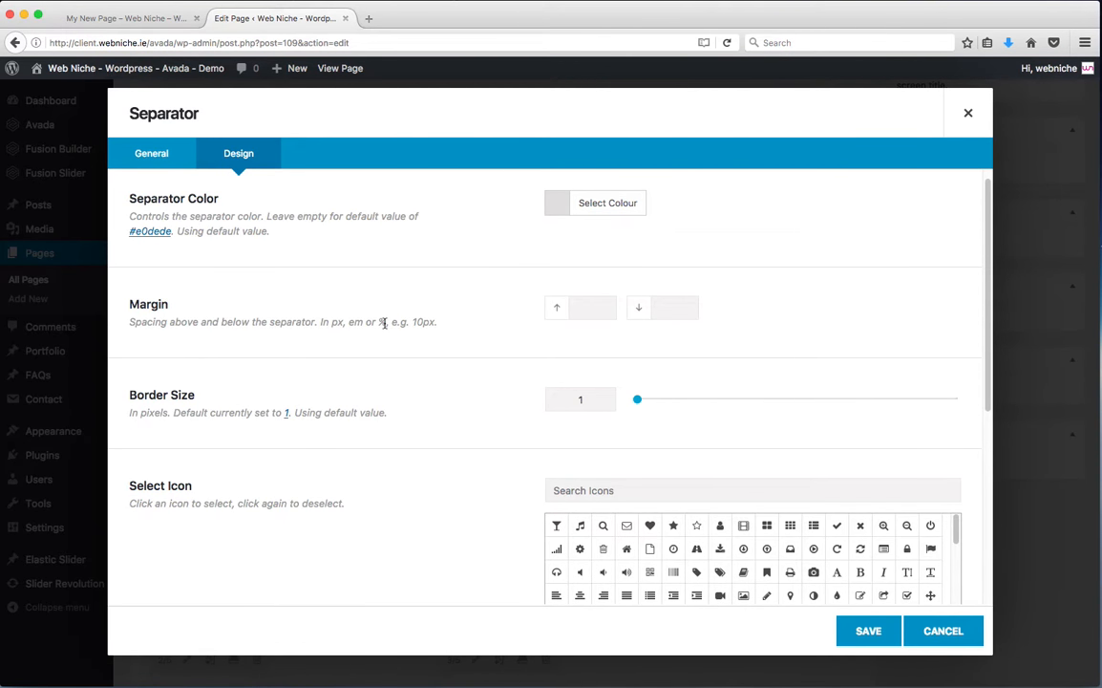
{"action": "left_click_drag", "start_coordinate": [141, 305], "coordinate": [179, 318]}
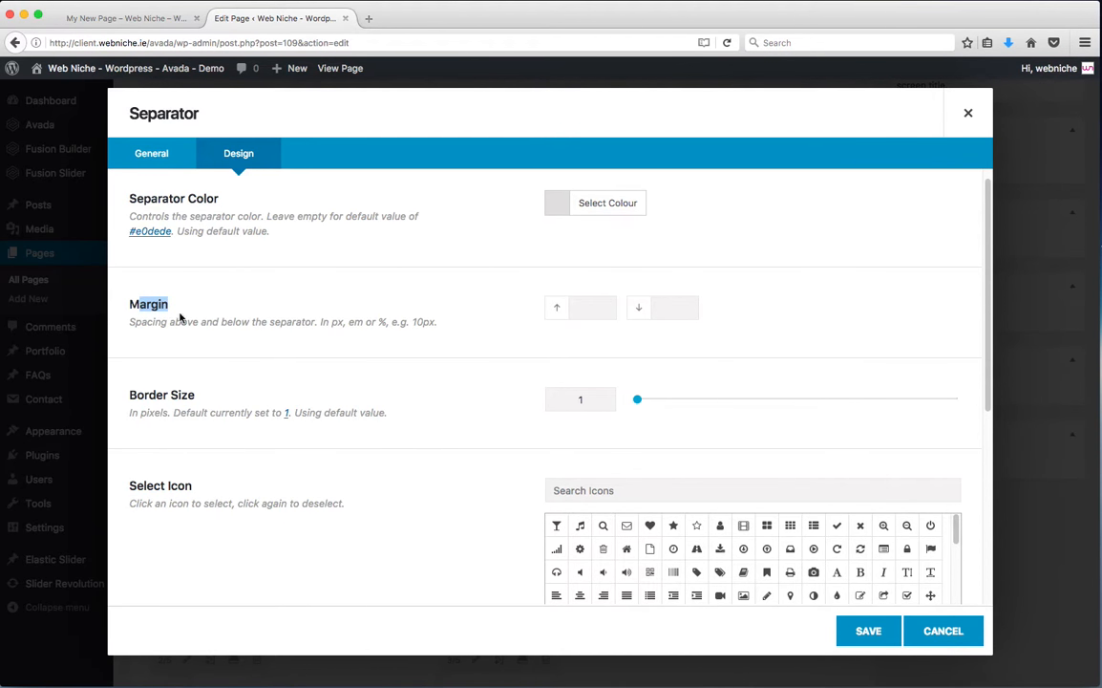
{"action": "left_click", "coordinate": [601, 311]}
{"action": "scroll", "coordinate": [765, 375], "scroll_direction": "down", "scroll_amount": 3}
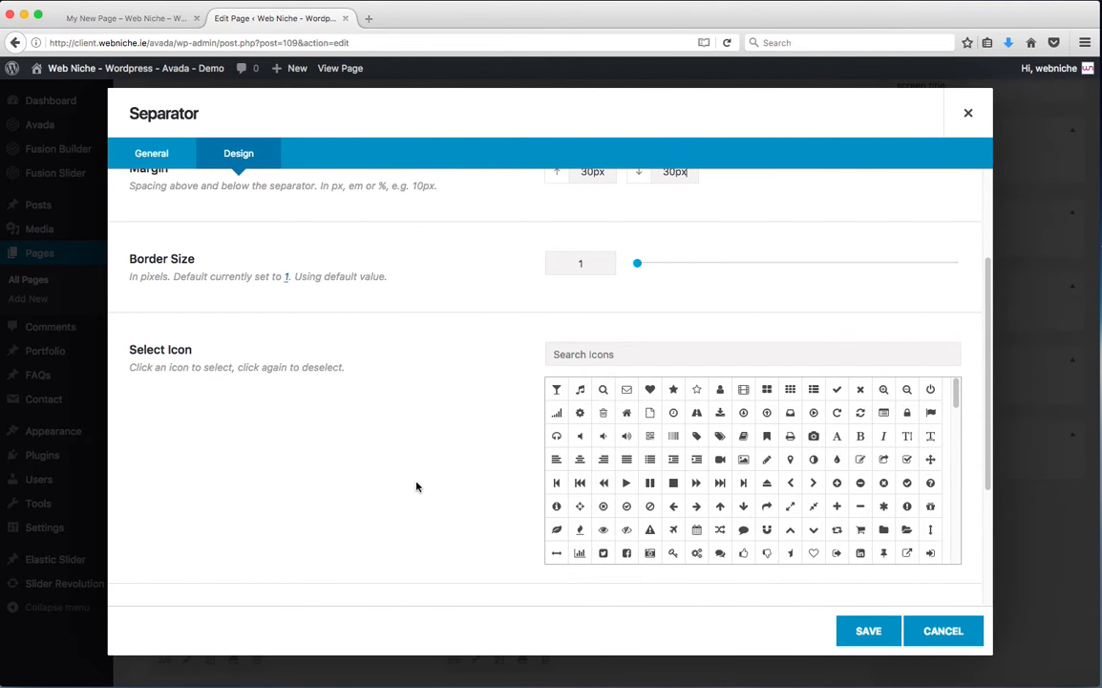
{"action": "left_click", "coordinate": [673, 388]}
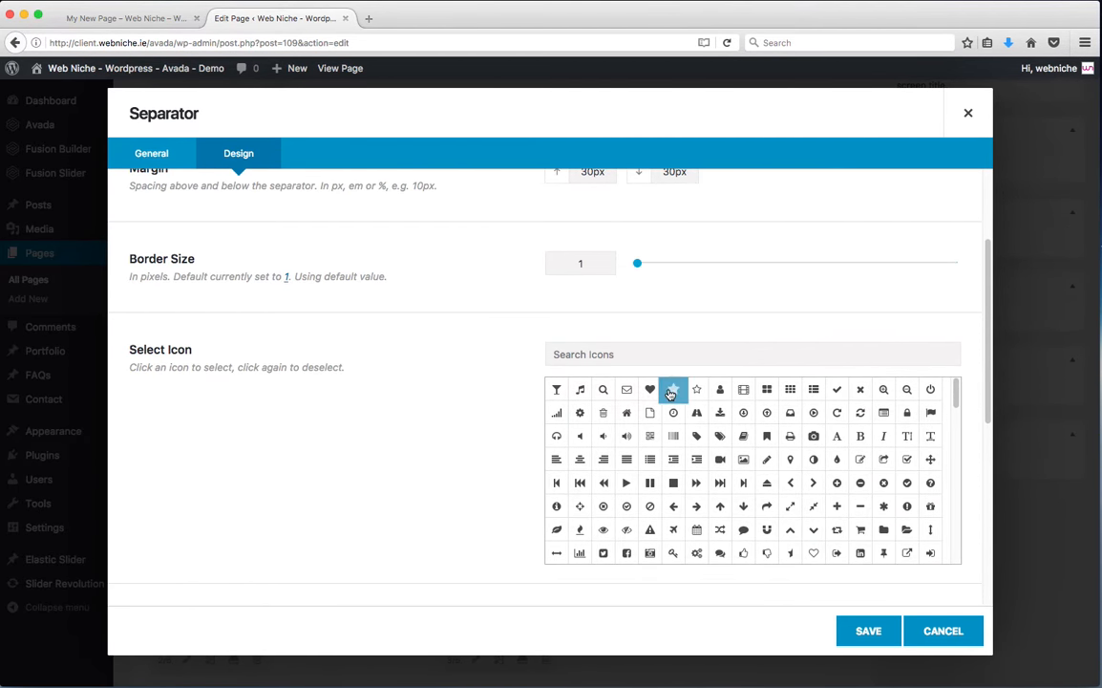
Set the separator width to 60% and save the element's settings.
{"action": "scroll", "coordinate": [342, 396], "scroll_direction": "down", "scroll_amount": 5}
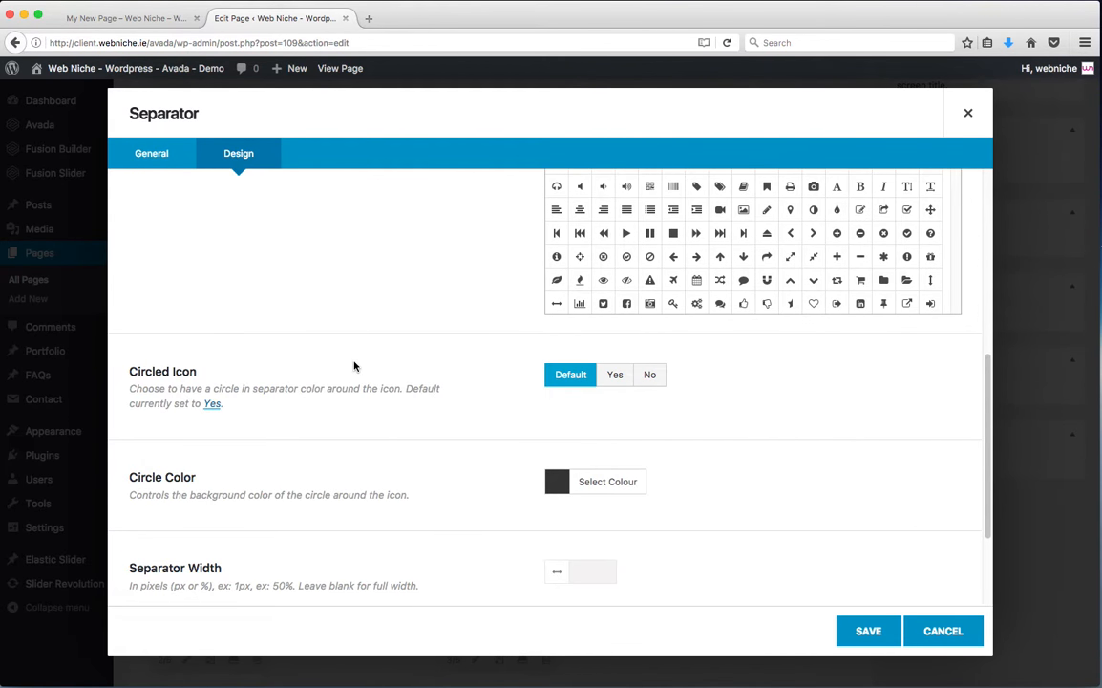
{"action": "scroll", "coordinate": [354, 366], "scroll_direction": "down", "scroll_amount": 1}
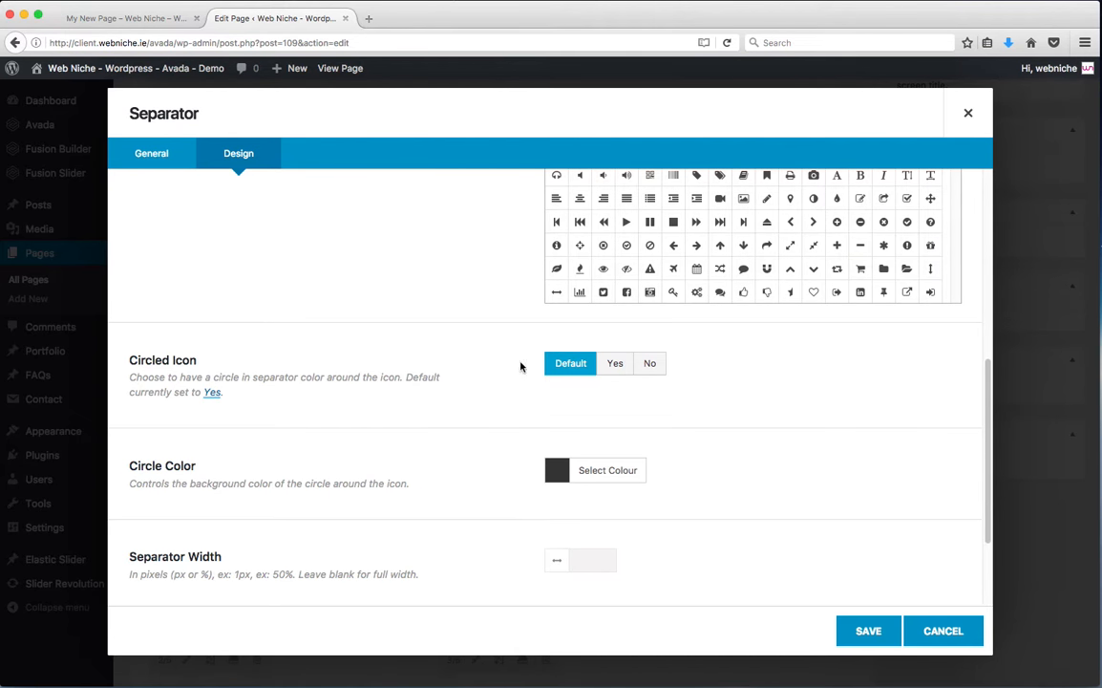
{"action": "scroll", "coordinate": [380, 381], "scroll_direction": "down", "scroll_amount": 1}
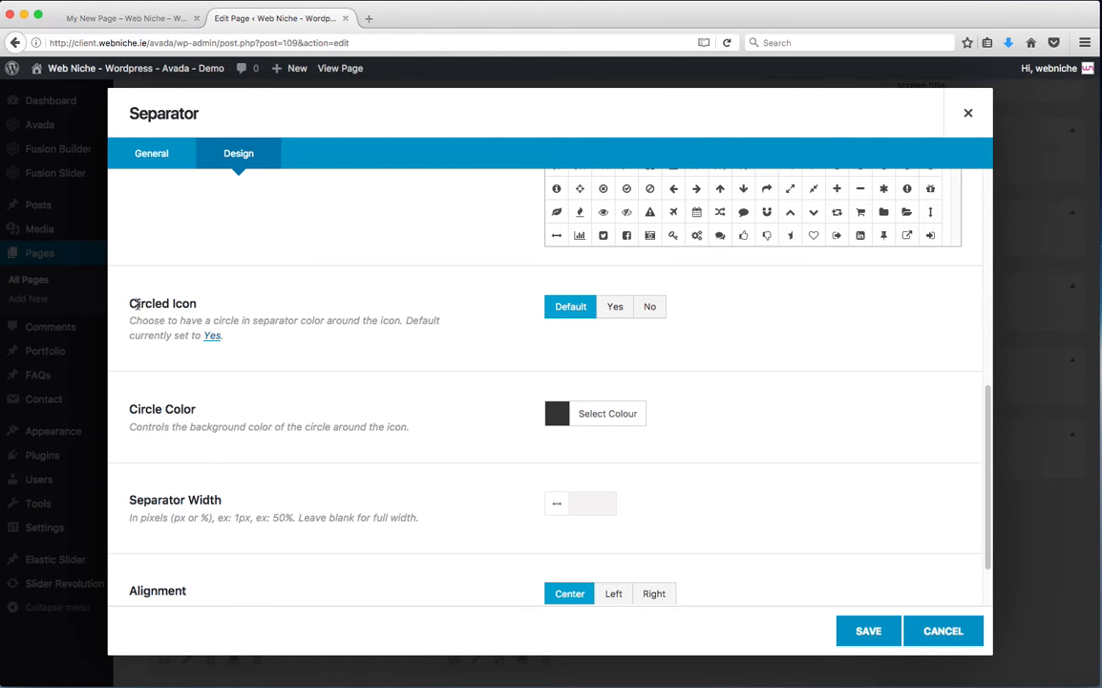
{"action": "left_click_drag", "start_coordinate": [135, 303], "coordinate": [201, 303]}
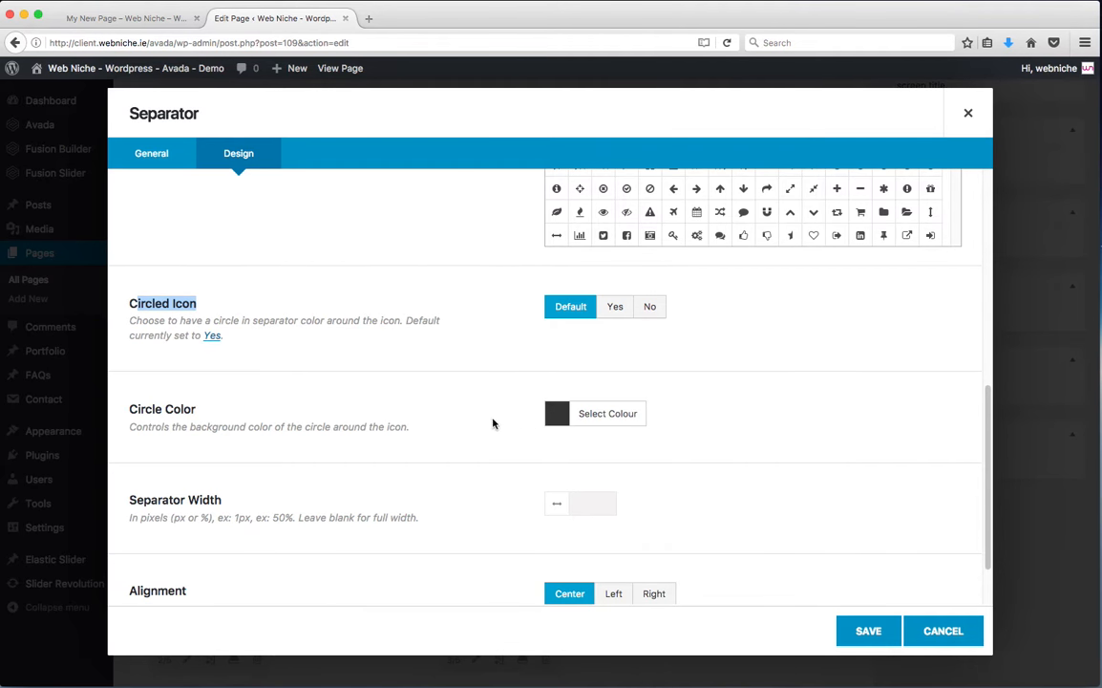
{"action": "scroll", "coordinate": [480, 433], "scroll_direction": "down", "scroll_amount": 2}
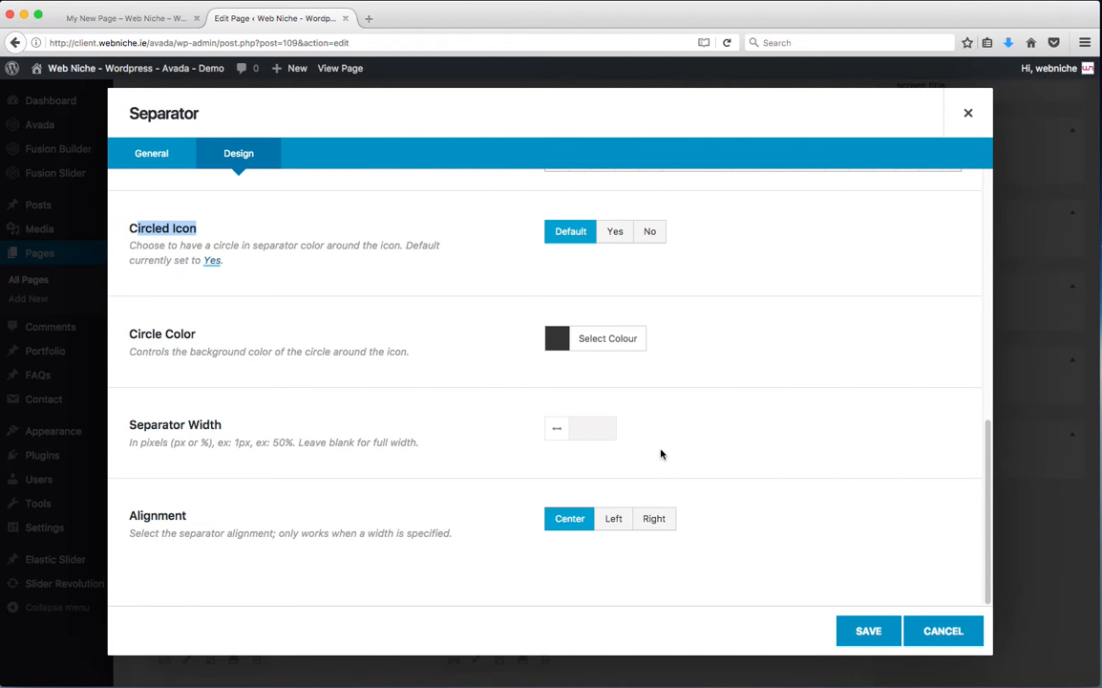
{"action": "left_click", "coordinate": [603, 428]}
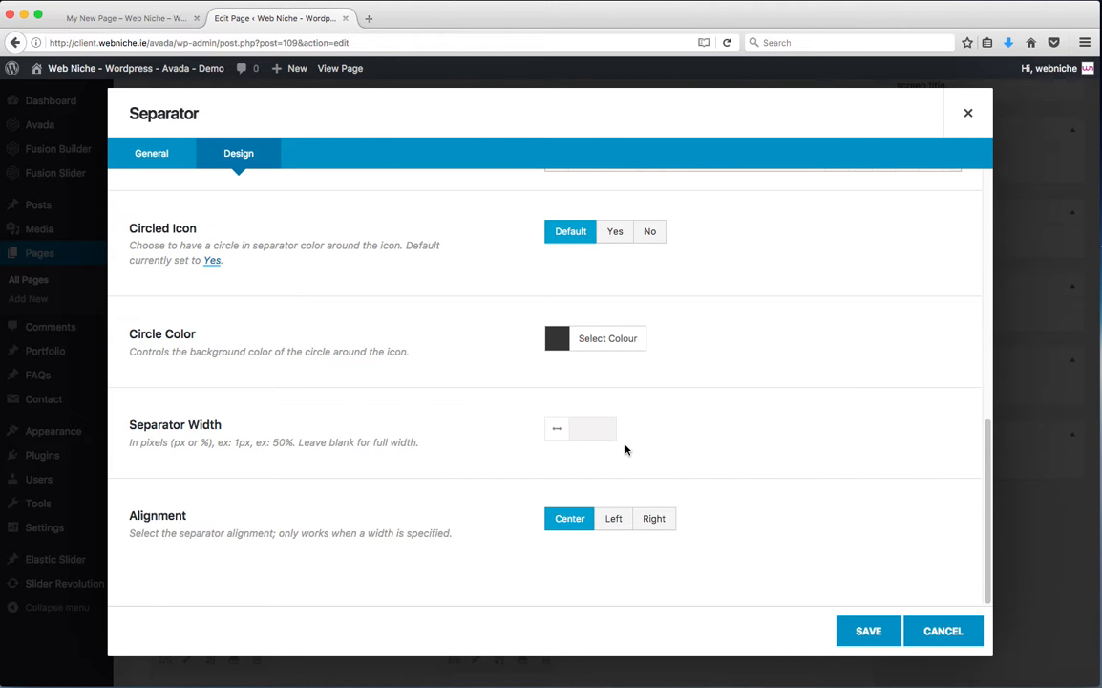
{"action": "type", "text": "60%"}
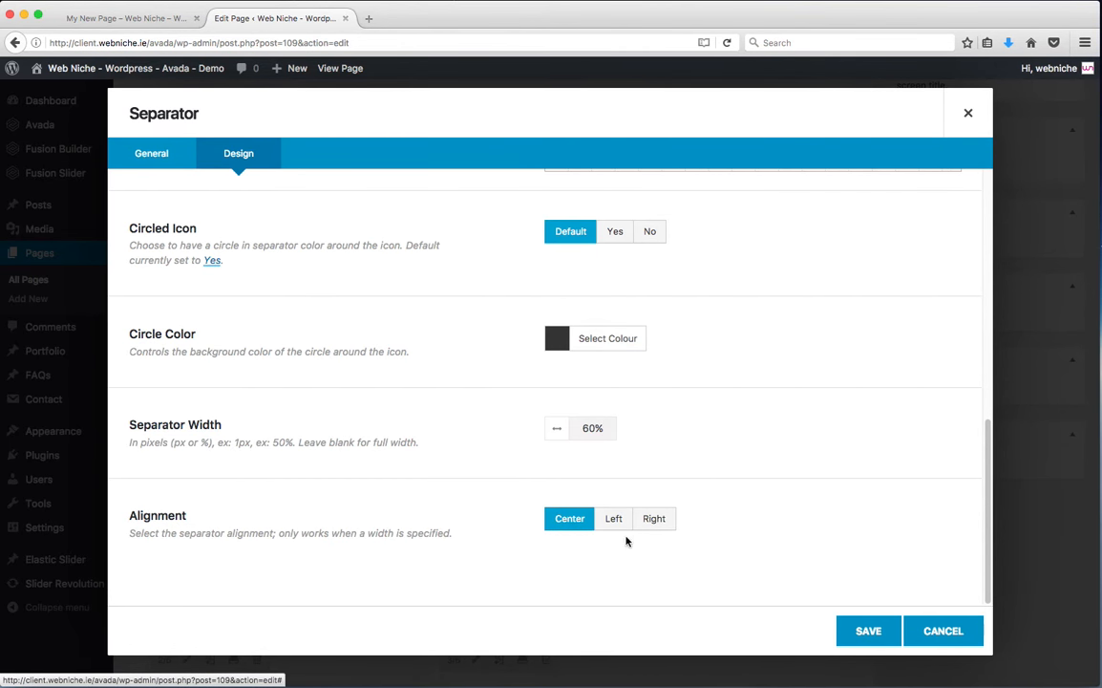
{"action": "left_click", "coordinate": [865, 632]}
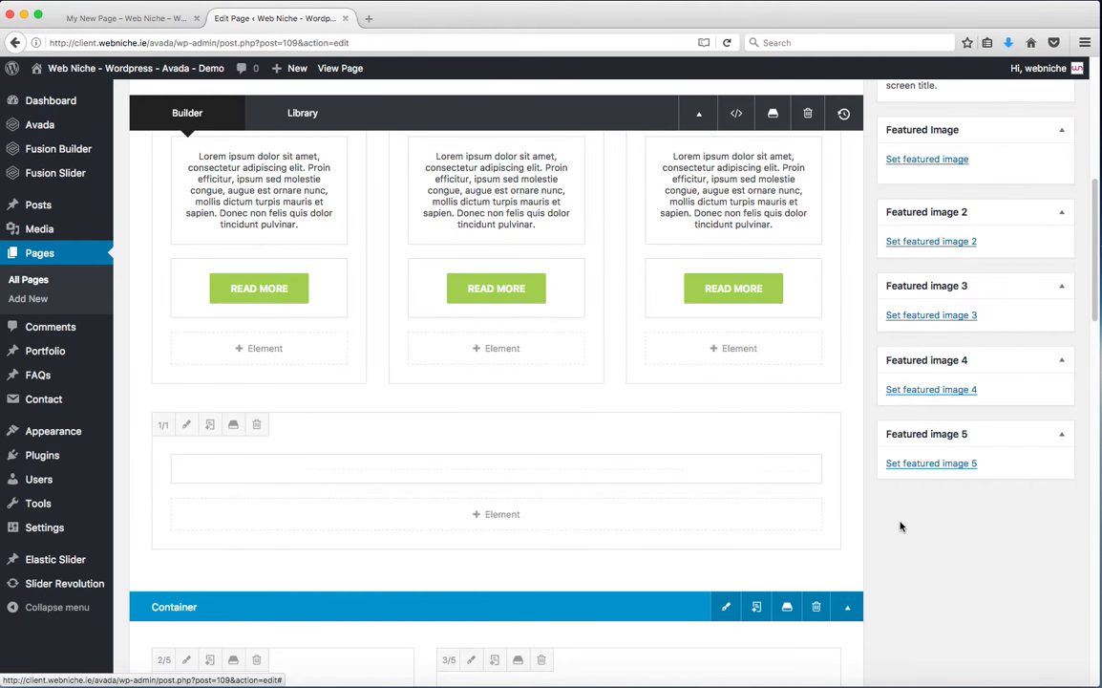
Update the page, reload the live My New Page and check the separator and the sections around it.
{"action": "scroll", "coordinate": [903, 523], "scroll_direction": "up", "scroll_amount": 10}
{"action": "left_click", "coordinate": [1022, 350]}
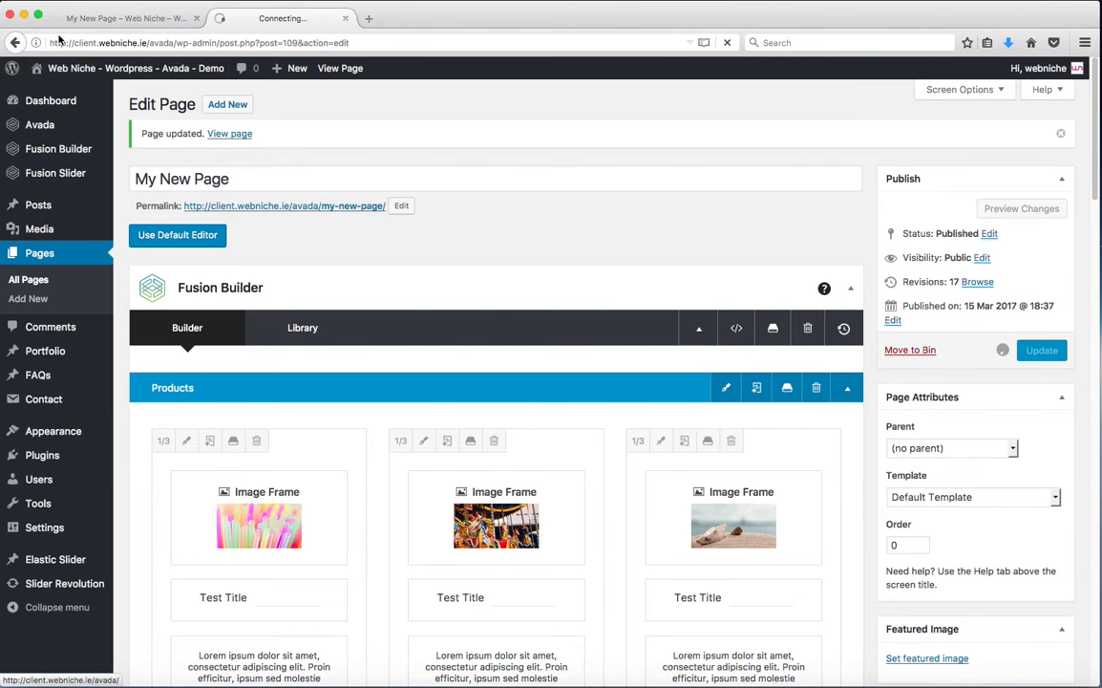
{"action": "left_click", "coordinate": [88, 21]}
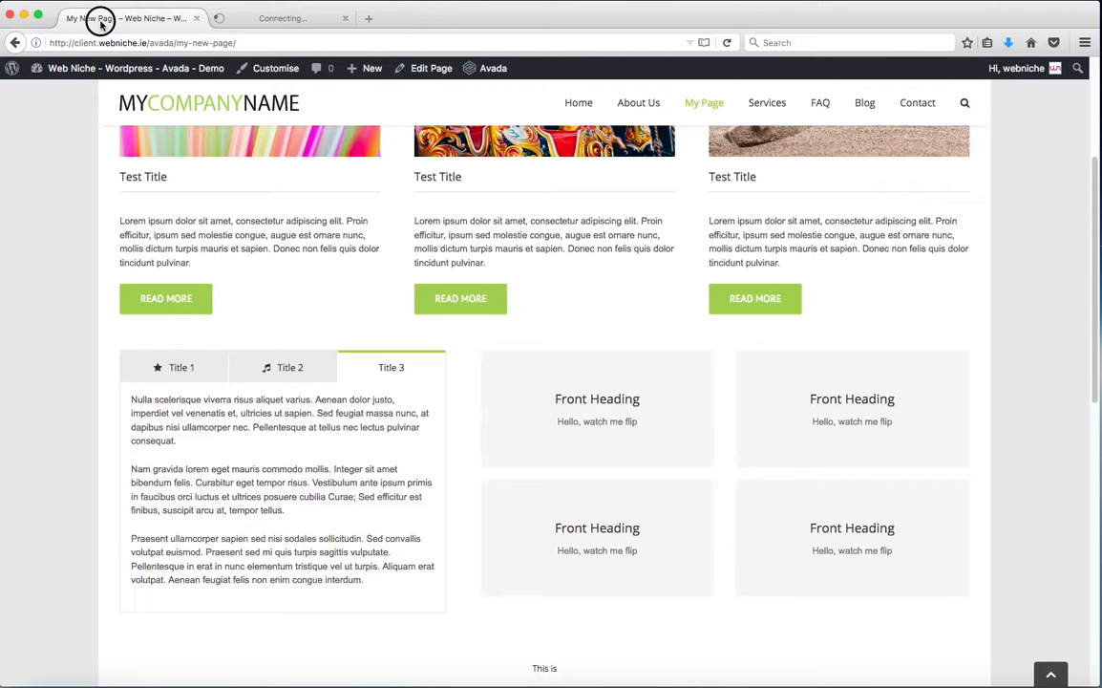
{"action": "left_click", "coordinate": [728, 43]}
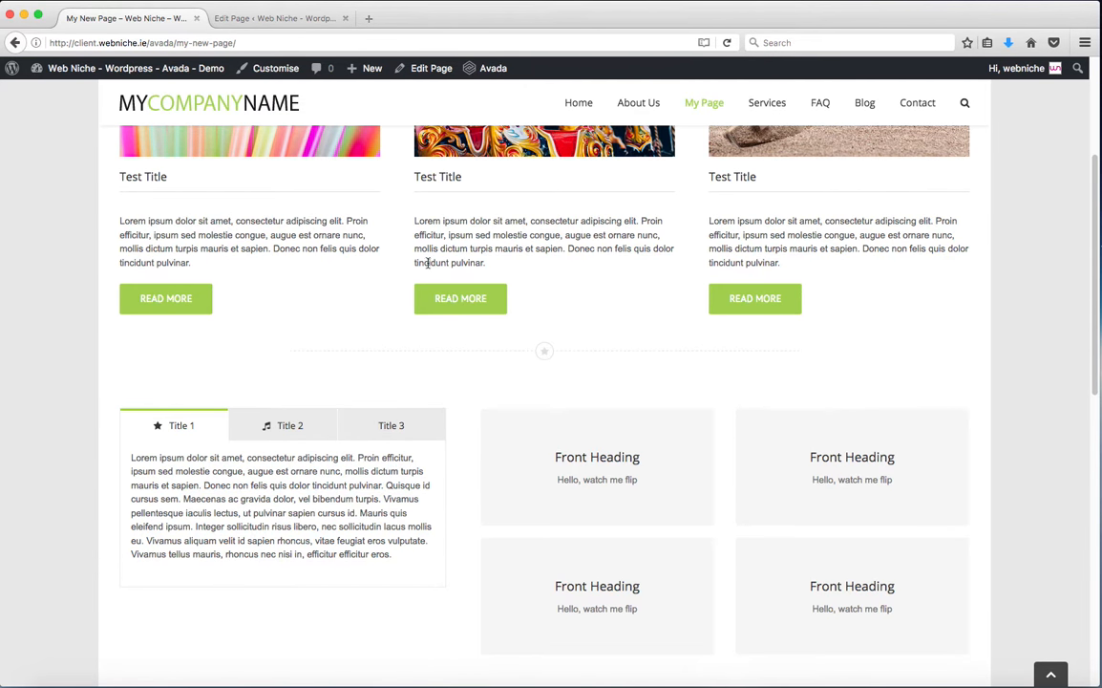
{"action": "scroll", "coordinate": [482, 410], "scroll_direction": "up", "scroll_amount": 3}
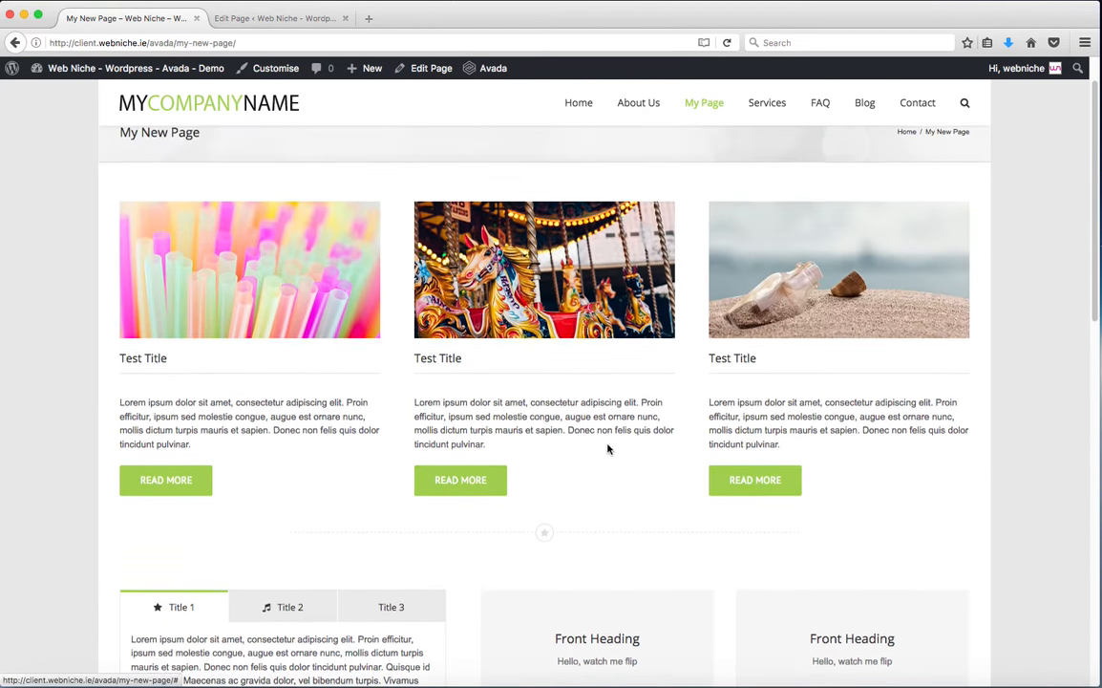
{"action": "scroll", "coordinate": [607, 447], "scroll_direction": "down", "scroll_amount": 4}
{"action": "scroll", "coordinate": [313, 401], "scroll_direction": "down", "scroll_amount": 6}
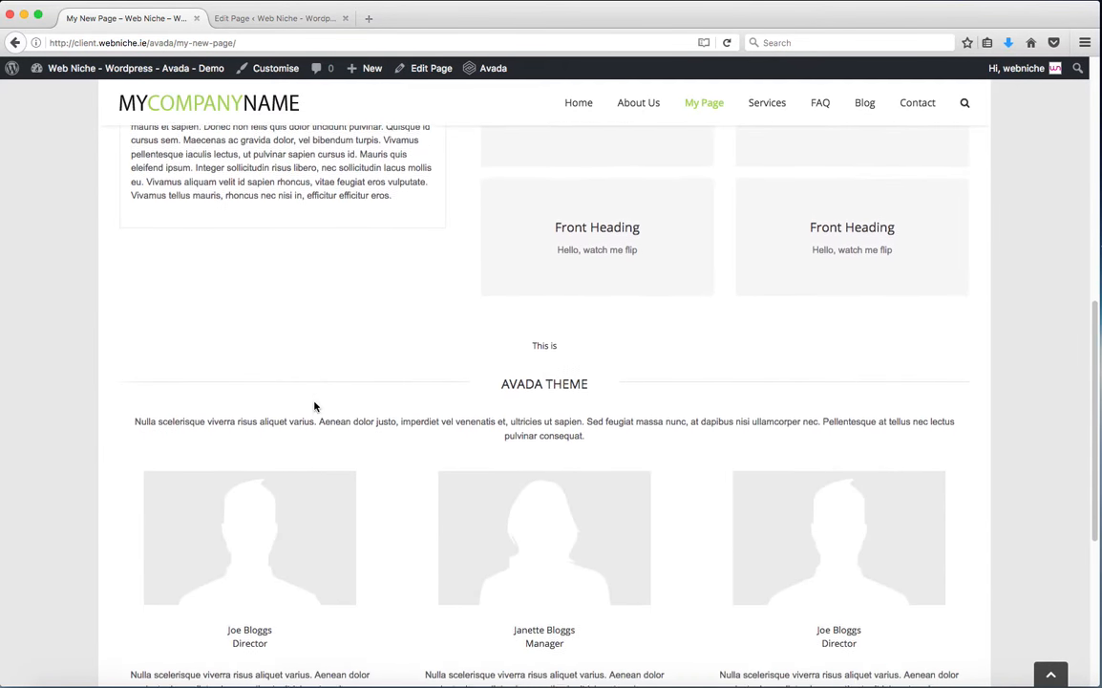
{"action": "scroll", "coordinate": [449, 449], "scroll_direction": "up", "scroll_amount": 8}
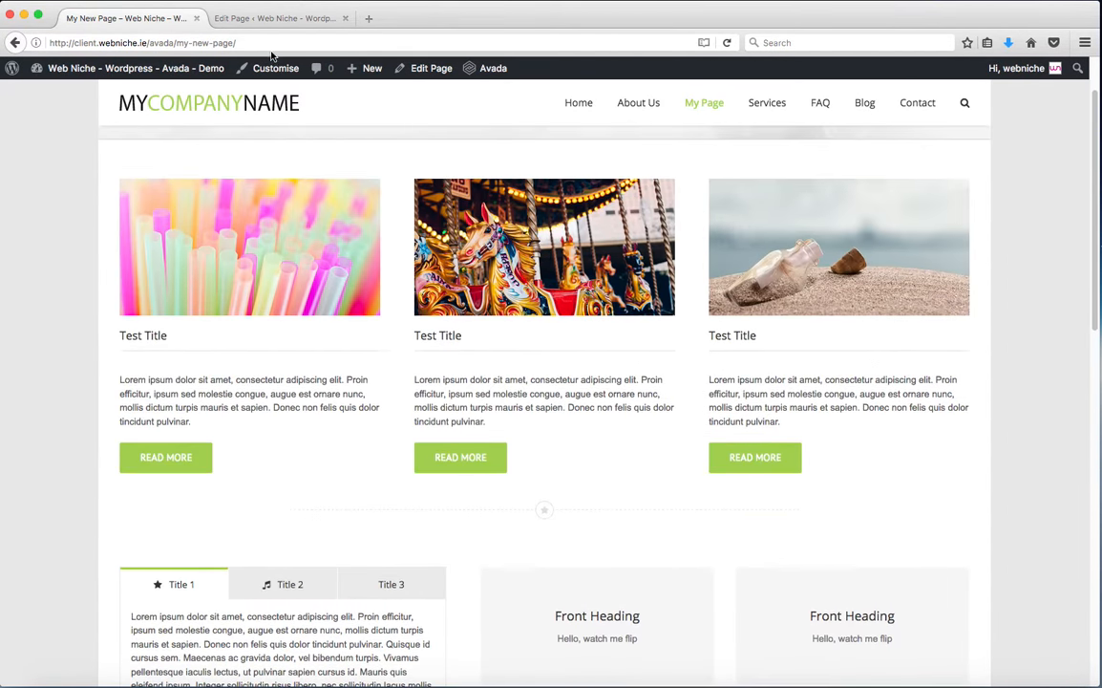
Return to the page editor and rename the container holding the tabs and flip boxes as Container 2.
{"action": "left_click", "coordinate": [270, 18]}
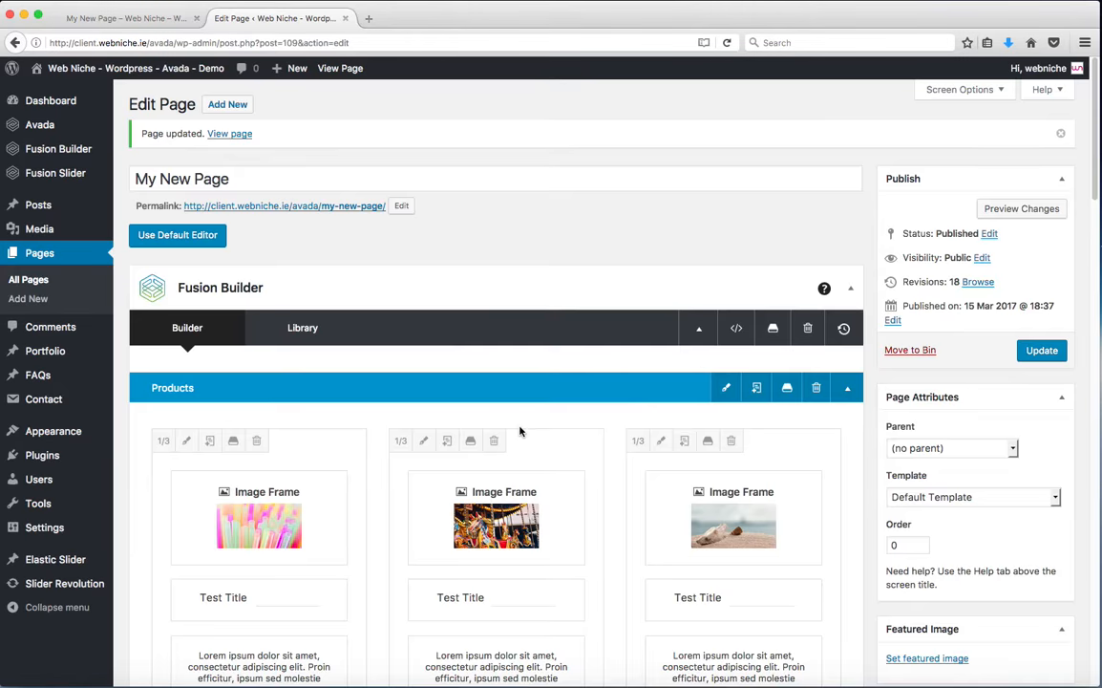
{"action": "scroll", "coordinate": [522, 431], "scroll_direction": "down", "scroll_amount": 10}
{"action": "scroll", "coordinate": [539, 454], "scroll_direction": "down", "scroll_amount": 10}
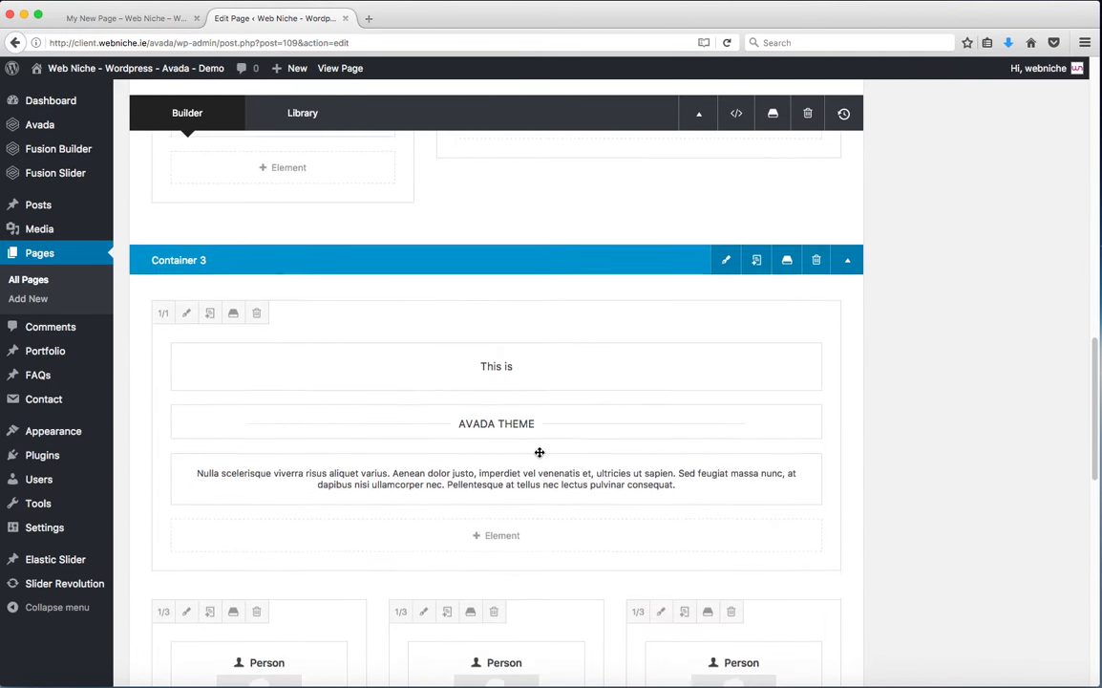
{"action": "scroll", "coordinate": [542, 457], "scroll_direction": "down", "scroll_amount": 3}
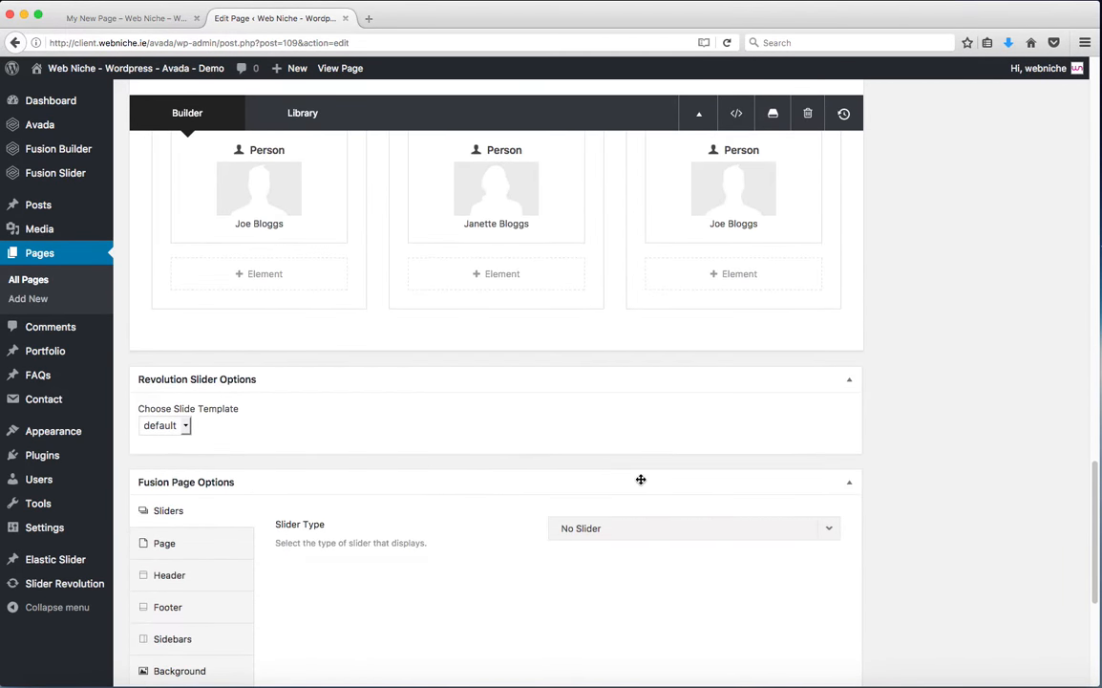
{"action": "scroll", "coordinate": [640, 479], "scroll_direction": "up", "scroll_amount": 18}
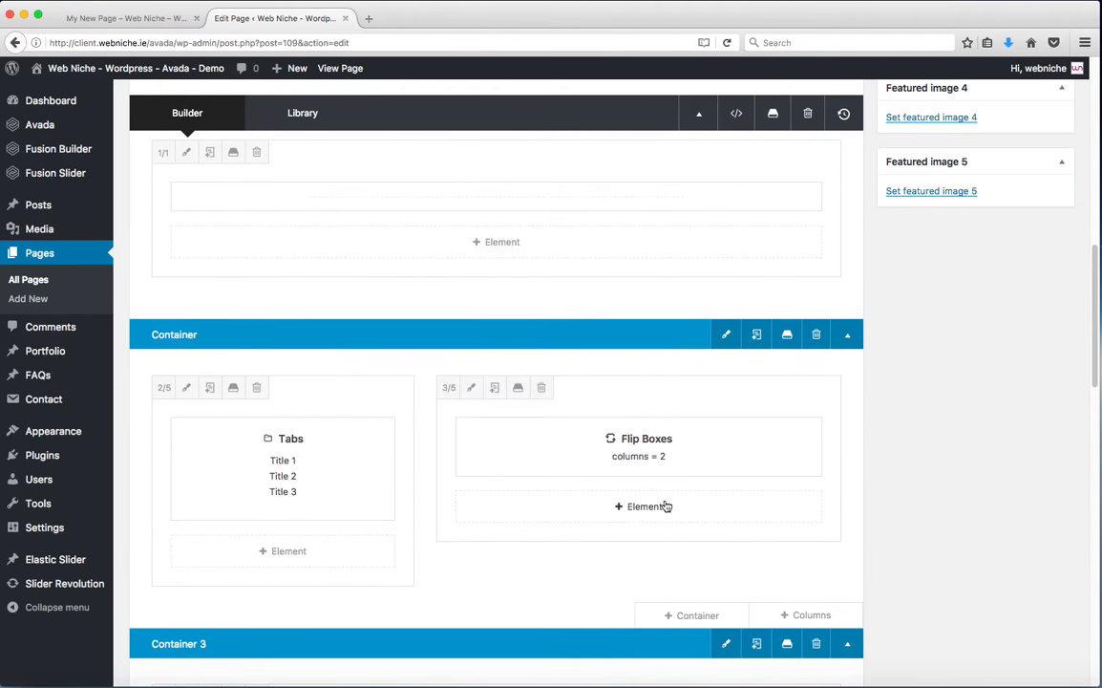
{"action": "scroll", "coordinate": [488, 468], "scroll_direction": "down", "scroll_amount": 3}
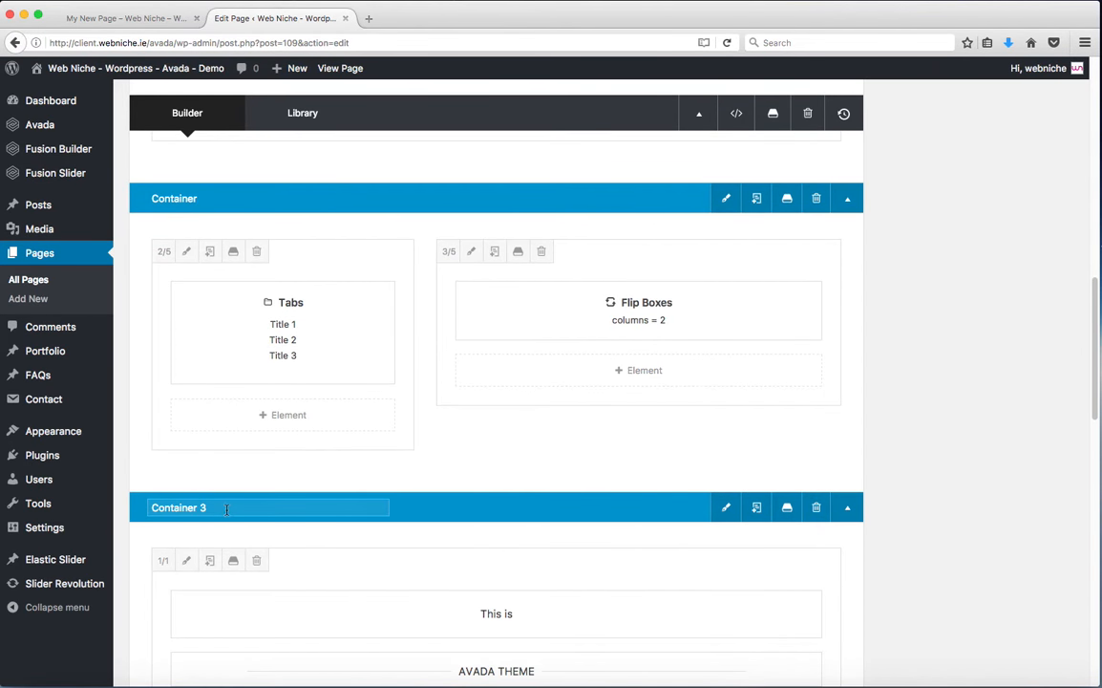
{"action": "left_click", "coordinate": [223, 199]}
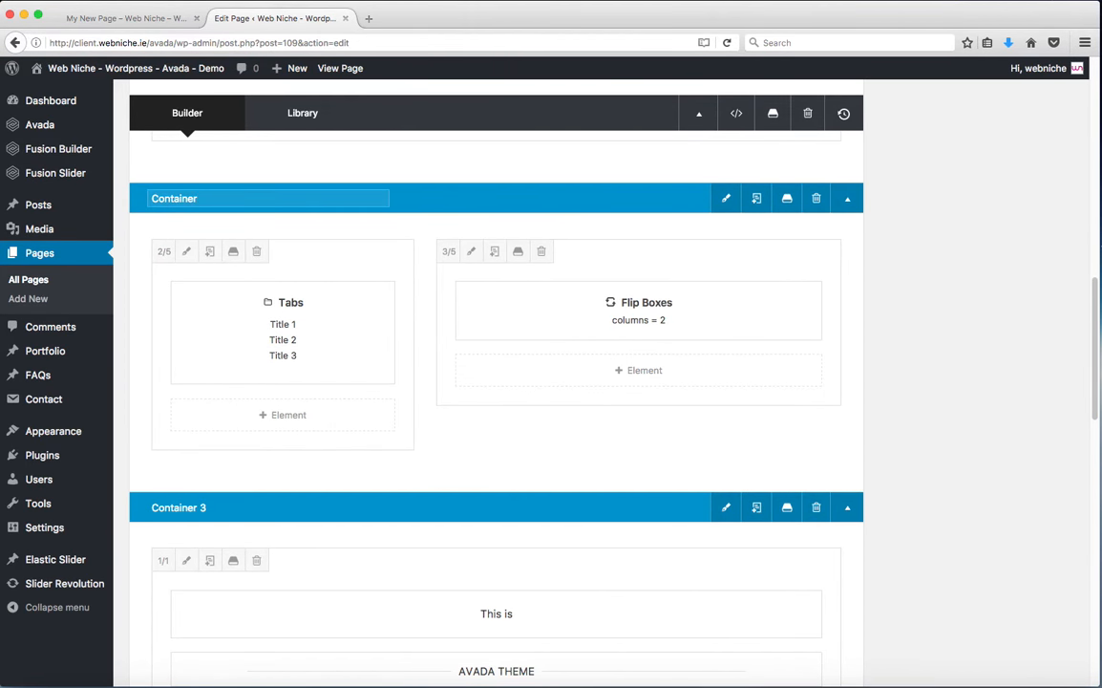
{"action": "left_click", "coordinate": [1004, 404]}
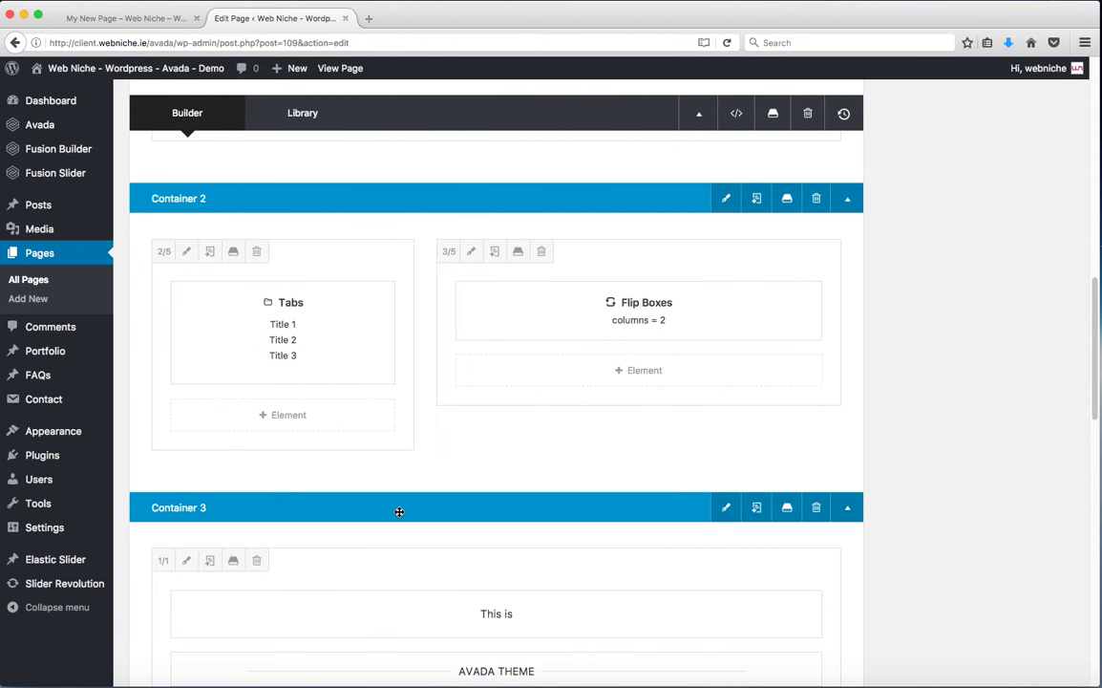
Move Container 3 above the Products container.
{"action": "left_click_drag", "start_coordinate": [399, 512], "coordinate": [409, 238]}
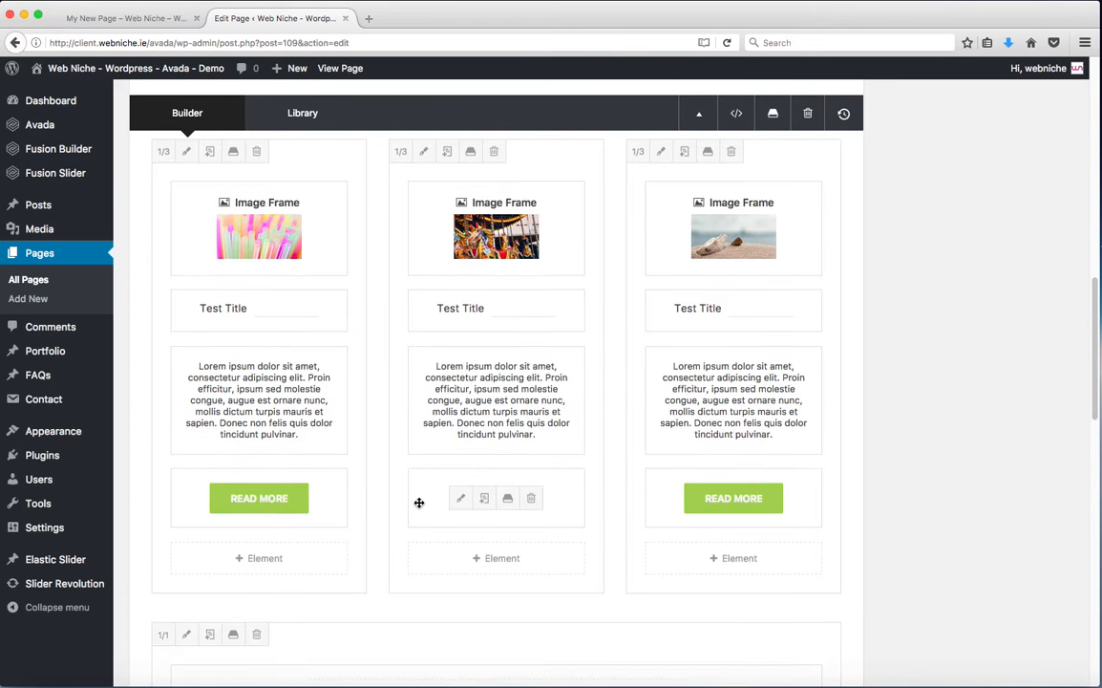
Move the Products container back above Container 3.
{"action": "scroll", "coordinate": [419, 502], "scroll_direction": "down", "scroll_amount": 2}
{"action": "scroll", "coordinate": [418, 504], "scroll_direction": "up", "scroll_amount": 2}
{"action": "scroll", "coordinate": [418, 504], "scroll_direction": "down", "scroll_amount": 5}
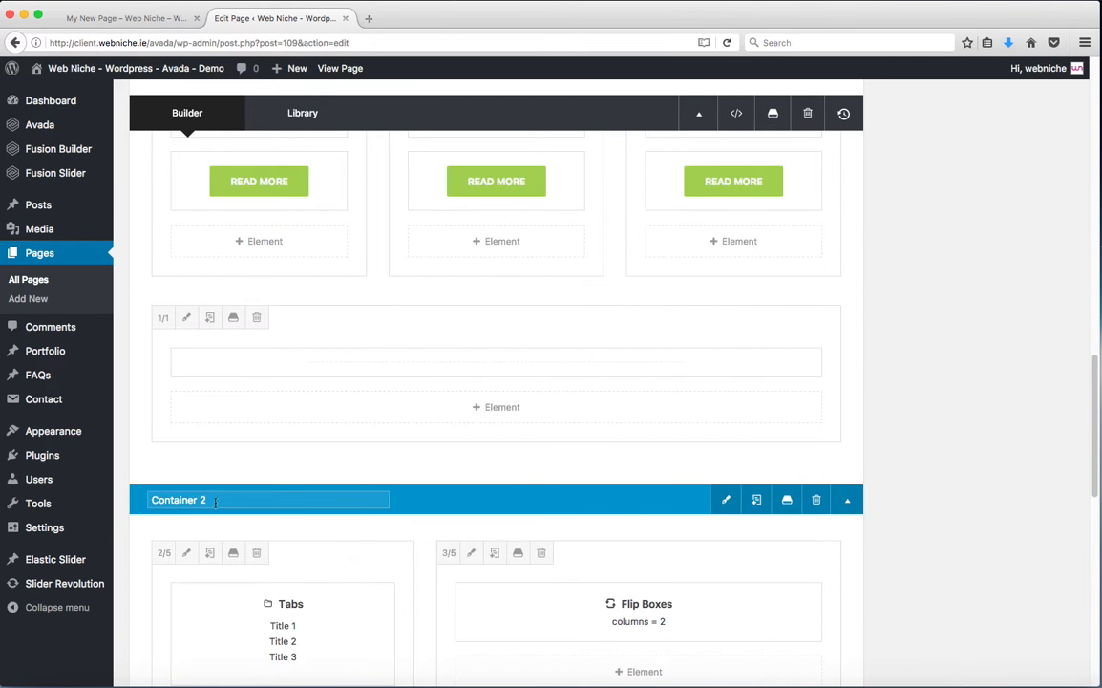
{"action": "scroll", "coordinate": [288, 509], "scroll_direction": "up", "scroll_amount": 5}
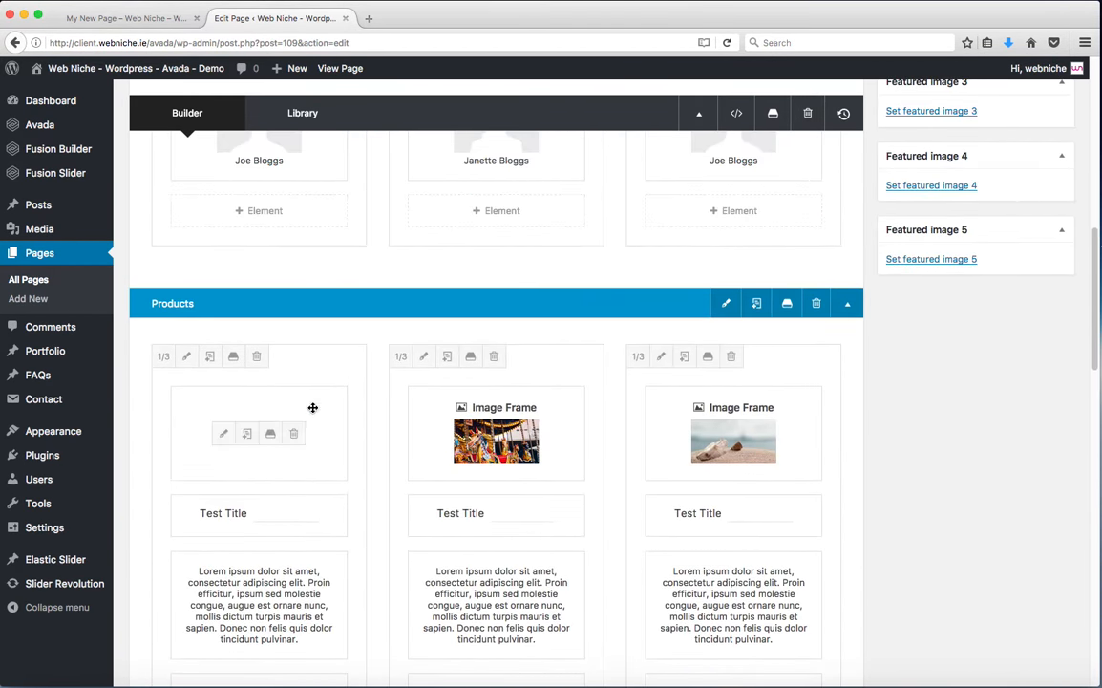
{"action": "scroll", "coordinate": [355, 372], "scroll_direction": "up", "scroll_amount": 10}
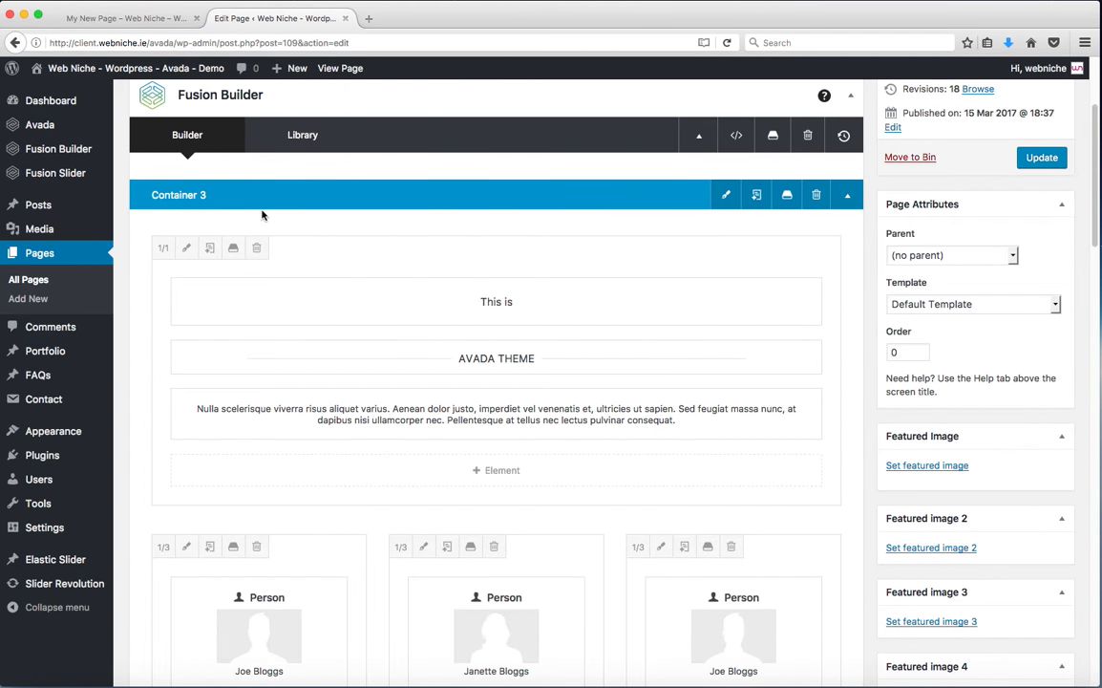
{"action": "scroll", "coordinate": [304, 366], "scroll_direction": "down", "scroll_amount": 5}
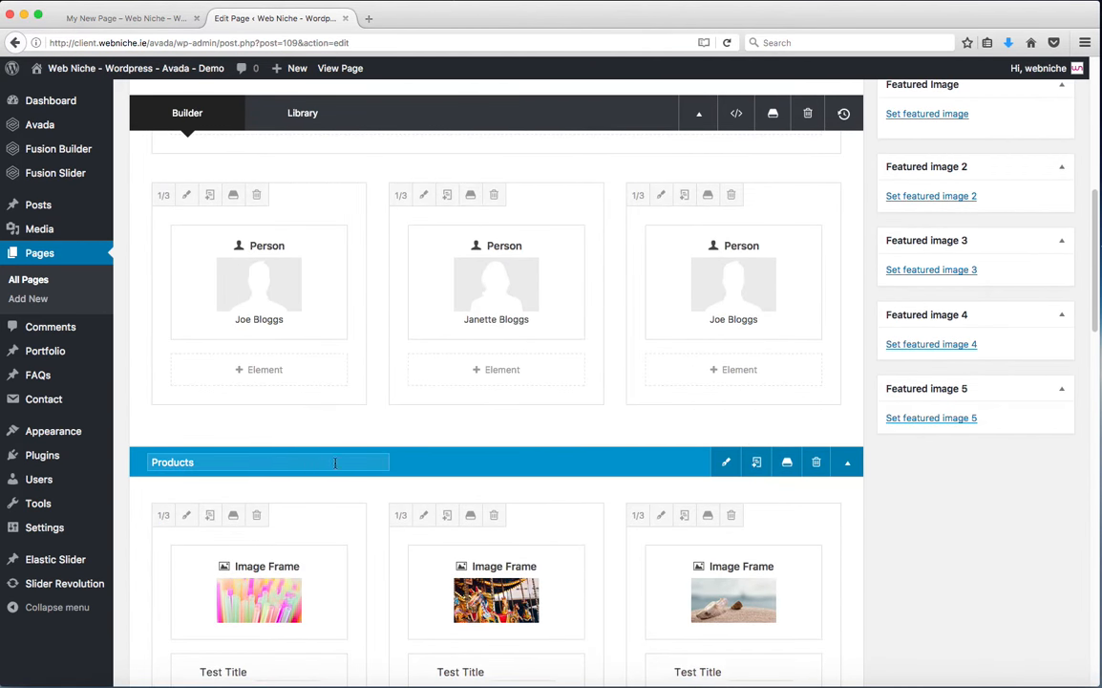
{"action": "left_click_drag", "start_coordinate": [443, 467], "coordinate": [478, 356]}
{"action": "scroll", "coordinate": [485, 380], "scroll_direction": "up", "scroll_amount": 5}
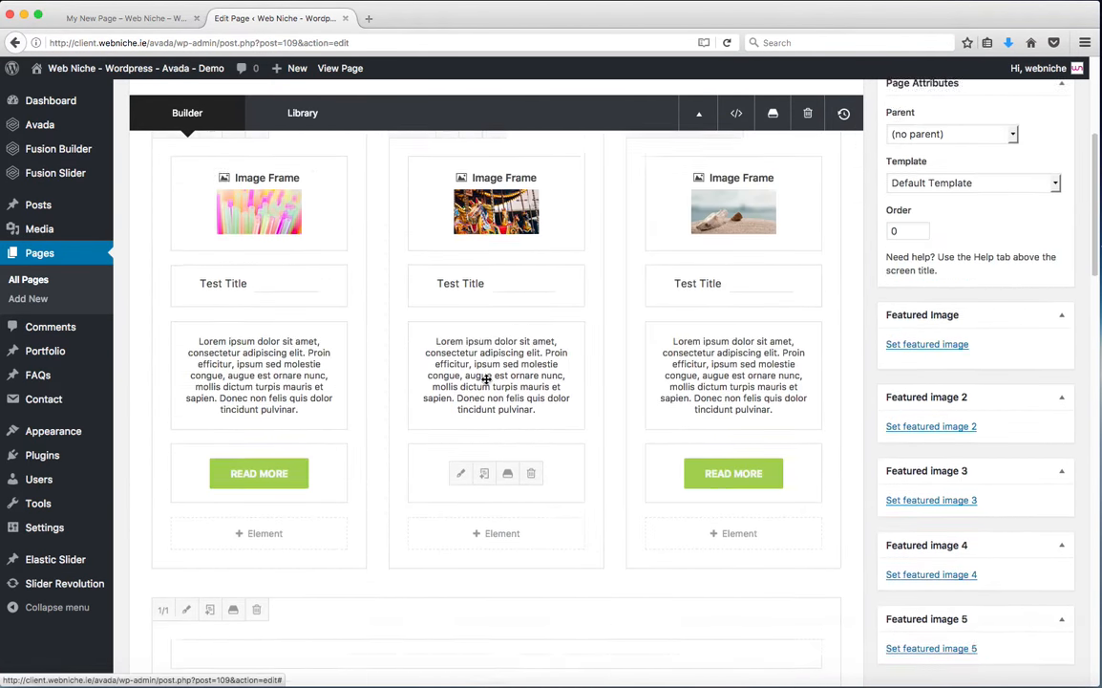
{"action": "scroll", "coordinate": [485, 380], "scroll_direction": "down", "scroll_amount": 10}
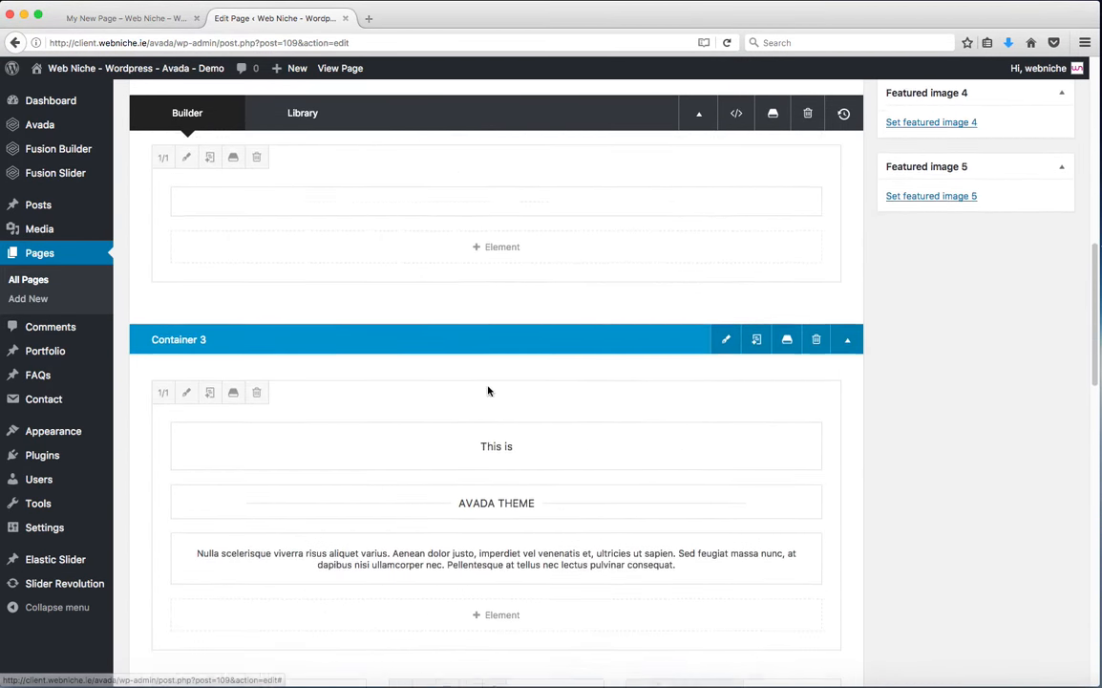
{"action": "left_click_drag", "start_coordinate": [487, 386], "coordinate": [407, 448]}
Add a new container with two 1/2 columns below Container 2.
{"action": "scroll", "coordinate": [409, 415], "scroll_direction": "down", "scroll_amount": 5}
{"action": "scroll", "coordinate": [409, 396], "scroll_direction": "down", "scroll_amount": 5}
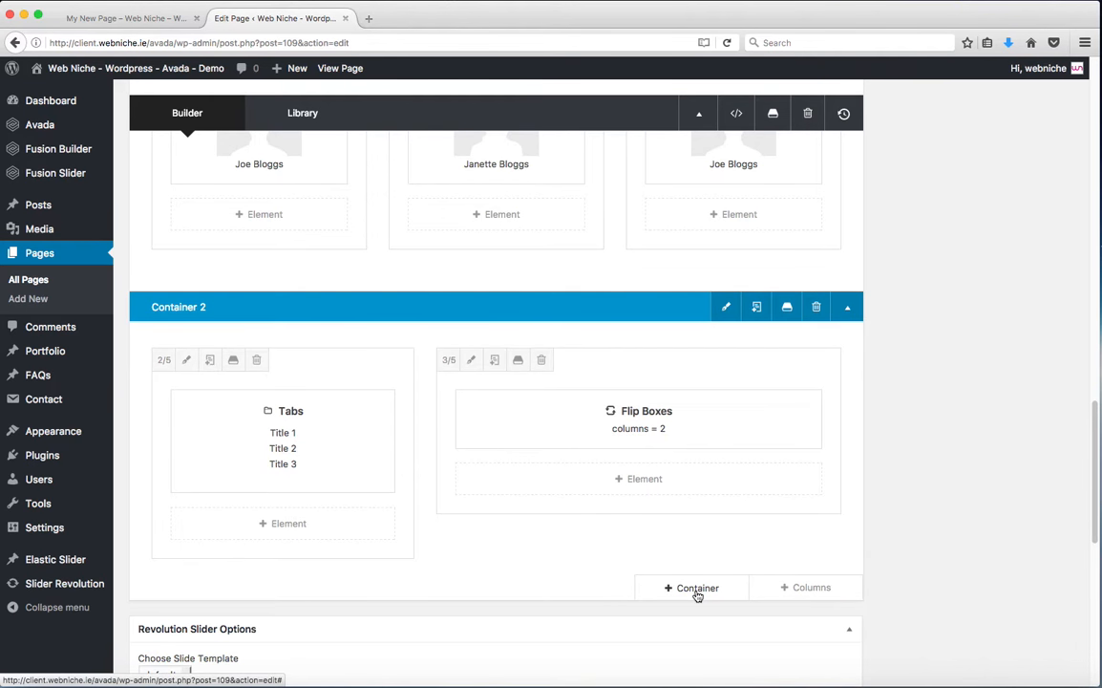
{"action": "left_click", "coordinate": [697, 591]}
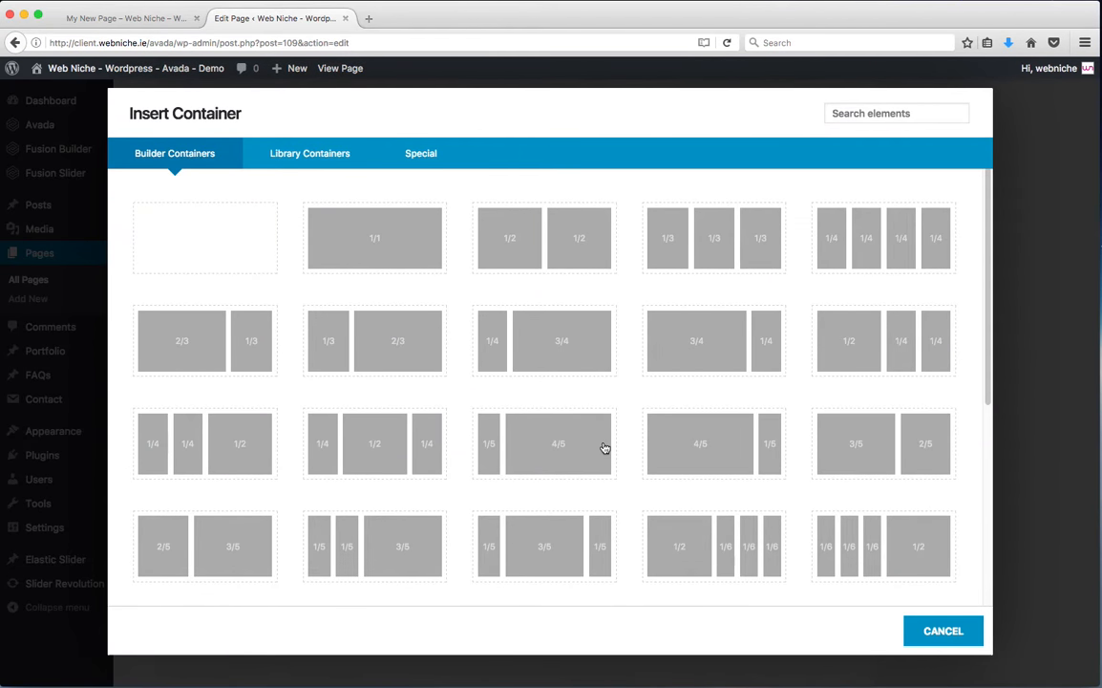
{"action": "left_click", "coordinate": [538, 253]}
{"action": "scroll", "coordinate": [822, 592], "scroll_direction": "down", "scroll_amount": 5}
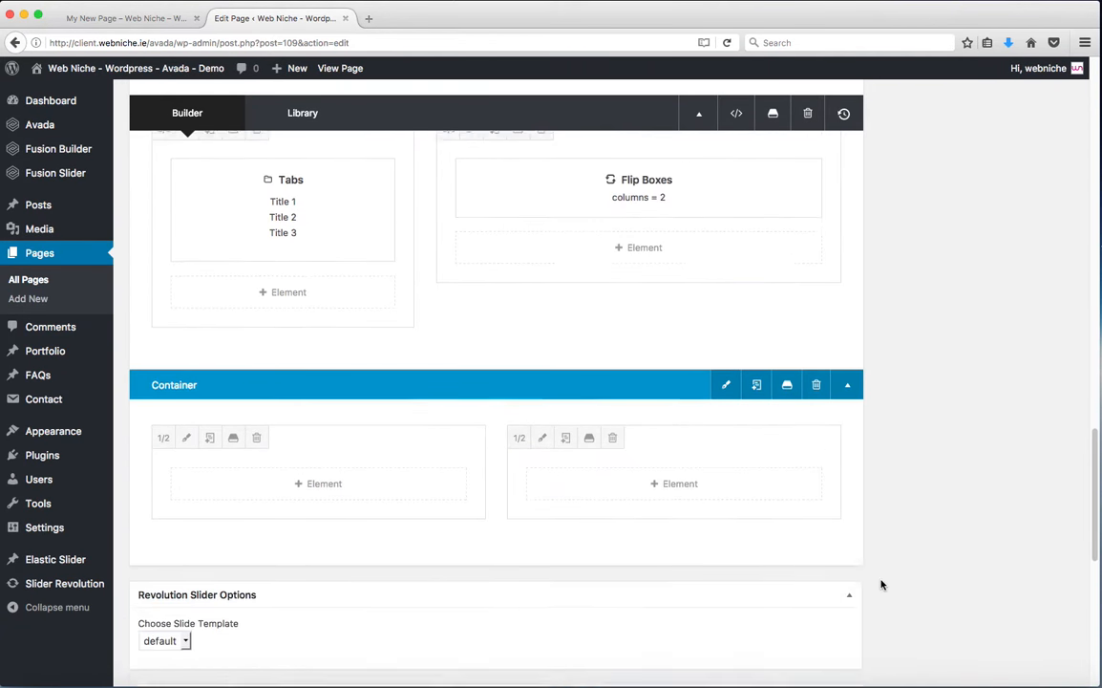
Find the Content Boxes element with the search "conten" and add it to the first 1/2 column of the new container.
{"action": "left_click", "coordinate": [316, 387]}
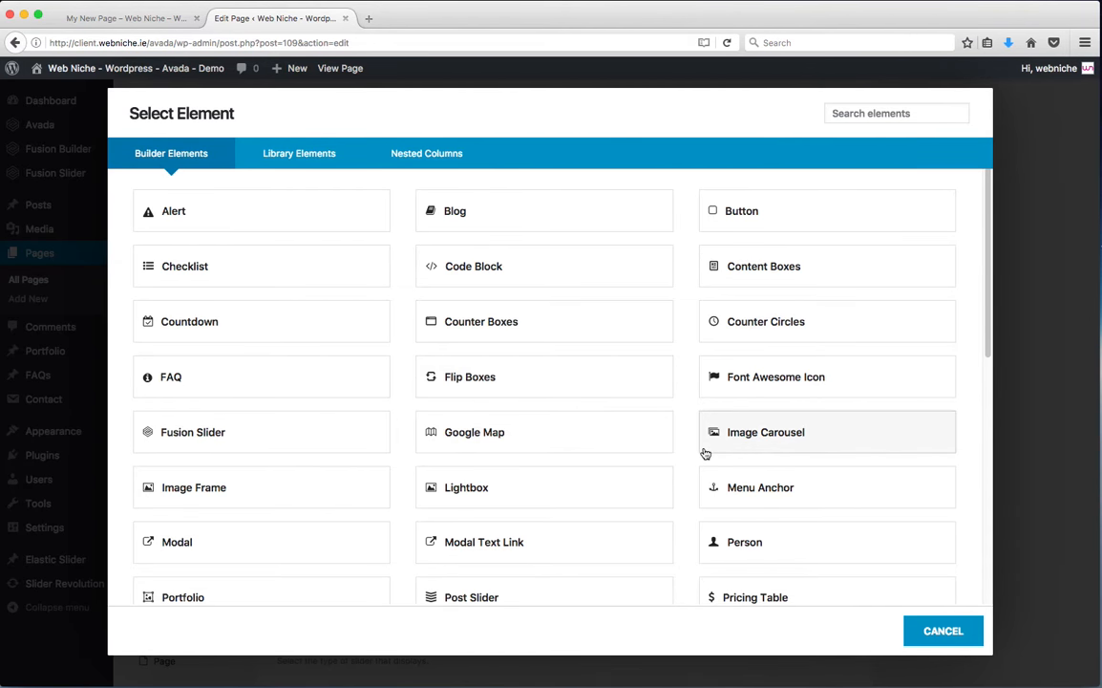
{"action": "scroll", "coordinate": [623, 460], "scroll_direction": "down", "scroll_amount": 3}
{"action": "scroll", "coordinate": [623, 460], "scroll_direction": "down", "scroll_amount": 3}
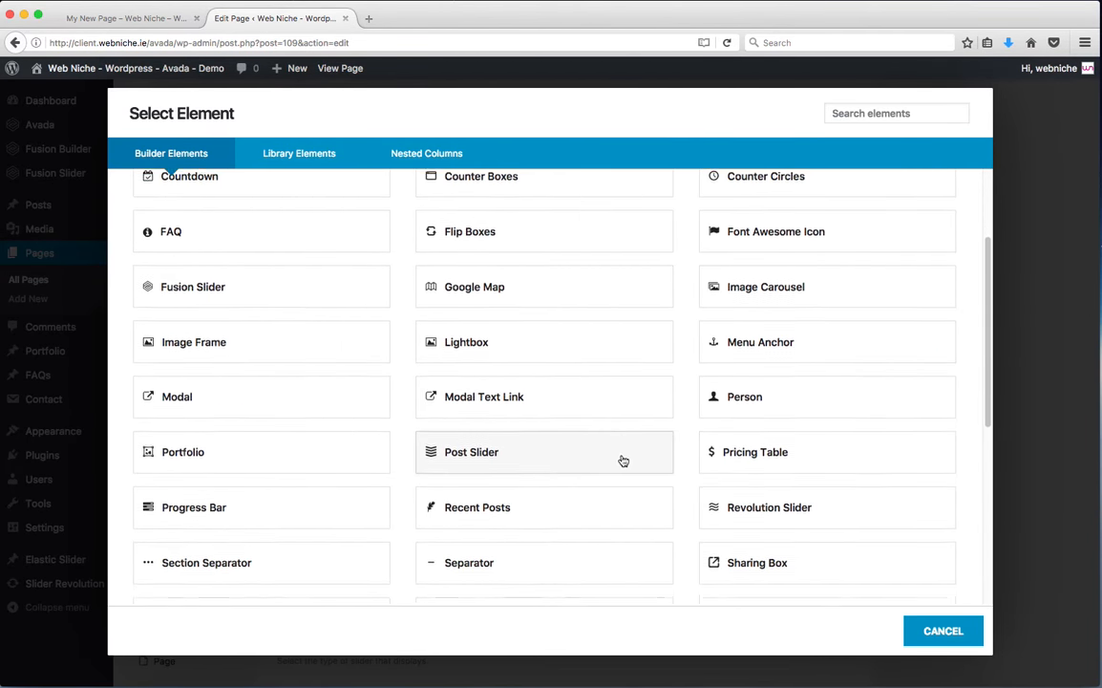
{"action": "scroll", "coordinate": [622, 461], "scroll_direction": "down", "scroll_amount": 3}
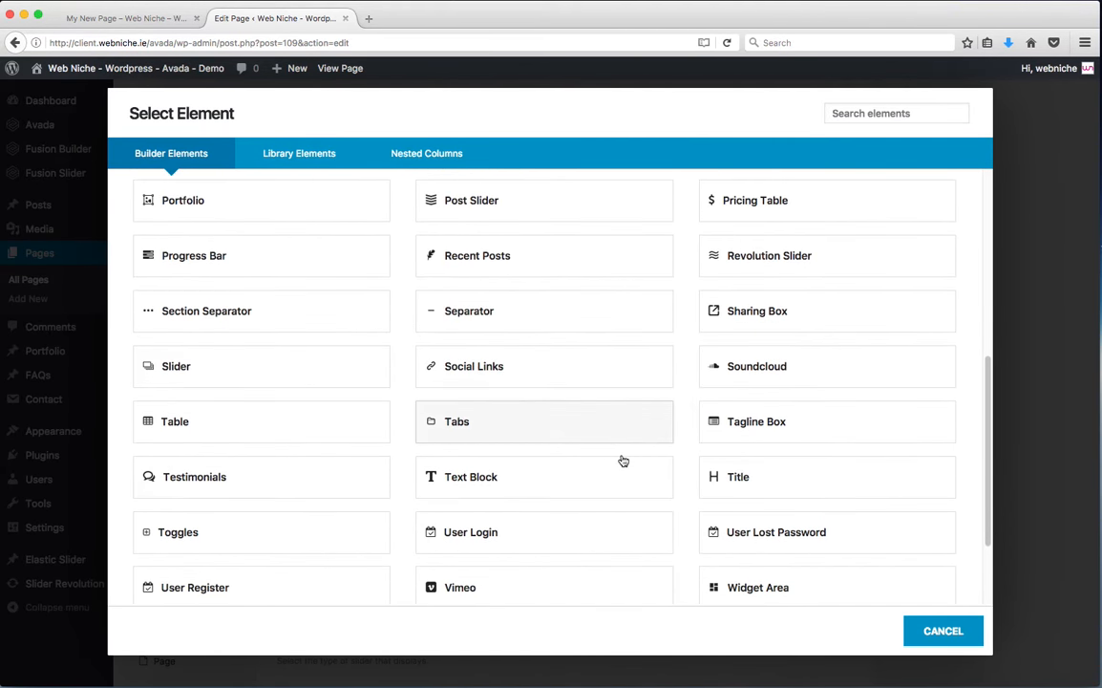
{"action": "left_click", "coordinate": [855, 113]}
{"action": "type", "text": "conten"}
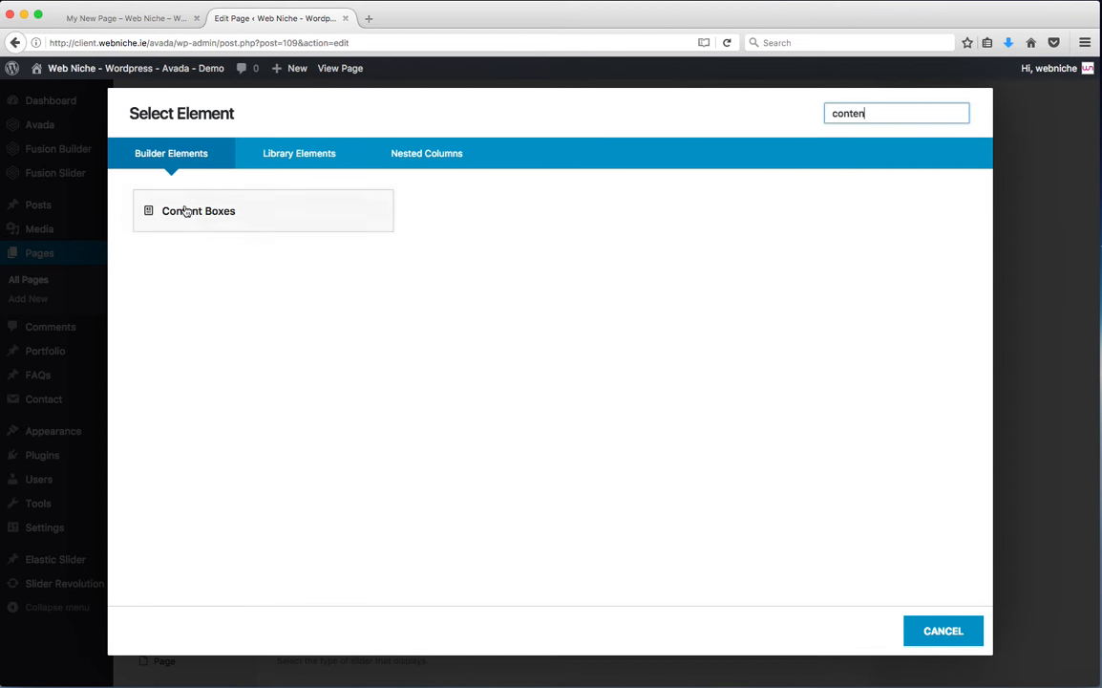
{"action": "left_click", "coordinate": [218, 216]}
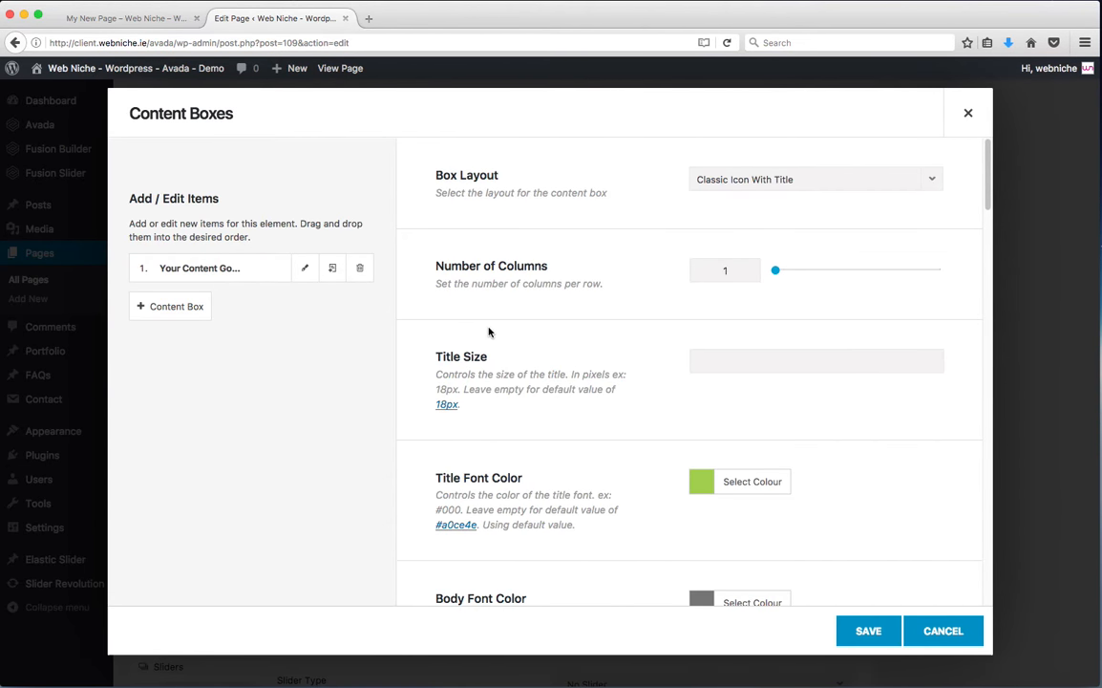
Edit the first content box, titling it "This is the title" and giving it the heart icon.
{"action": "left_click", "coordinate": [306, 269]}
{"action": "triple_click", "coordinate": [701, 223]}
{"action": "key", "text": "BackSpace"}
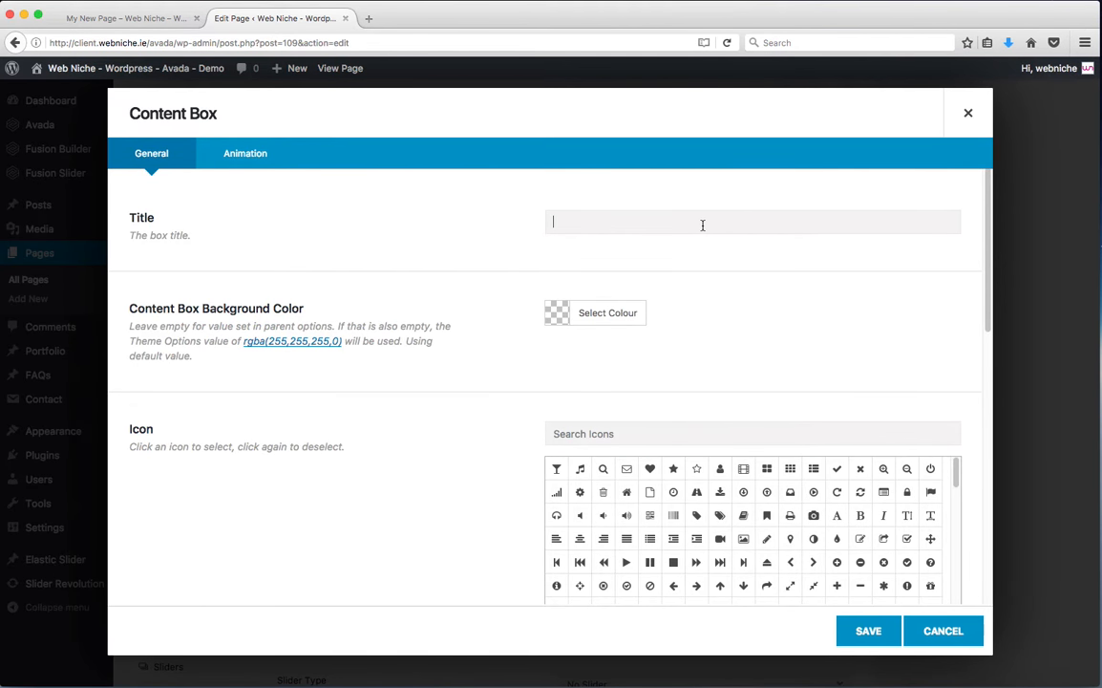
{"action": "type", "text": "Thi"}
{"action": "type", "text": "s is the title"}
{"action": "scroll", "coordinate": [435, 474], "scroll_direction": "down", "scroll_amount": 3}
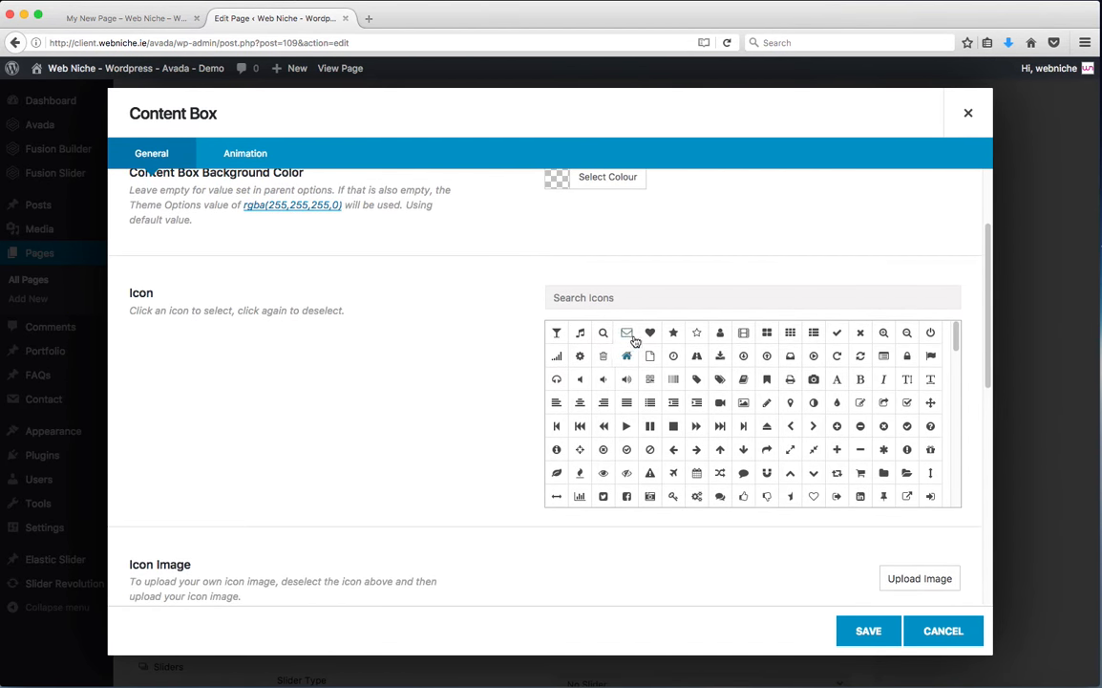
{"action": "left_click", "coordinate": [650, 332]}
Fill the content box's content with "Lorem ipsum dolor sit amet, consectetur" entered twice.
{"action": "scroll", "coordinate": [364, 391], "scroll_direction": "down", "scroll_amount": 5}
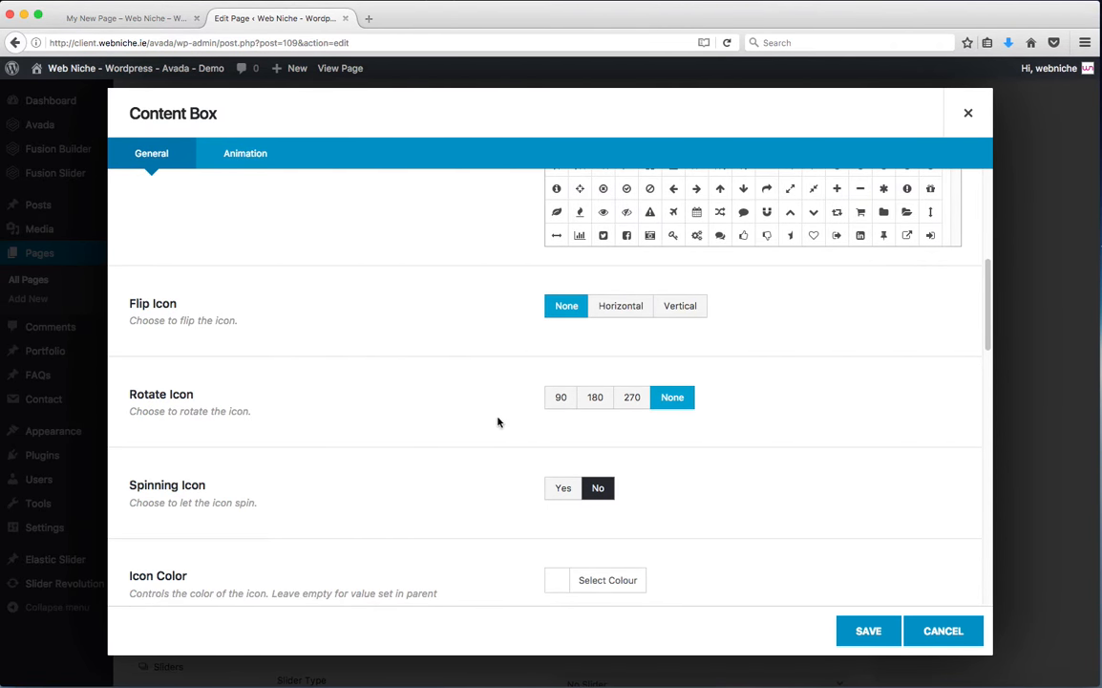
{"action": "scroll", "coordinate": [436, 456], "scroll_direction": "down", "scroll_amount": 2}
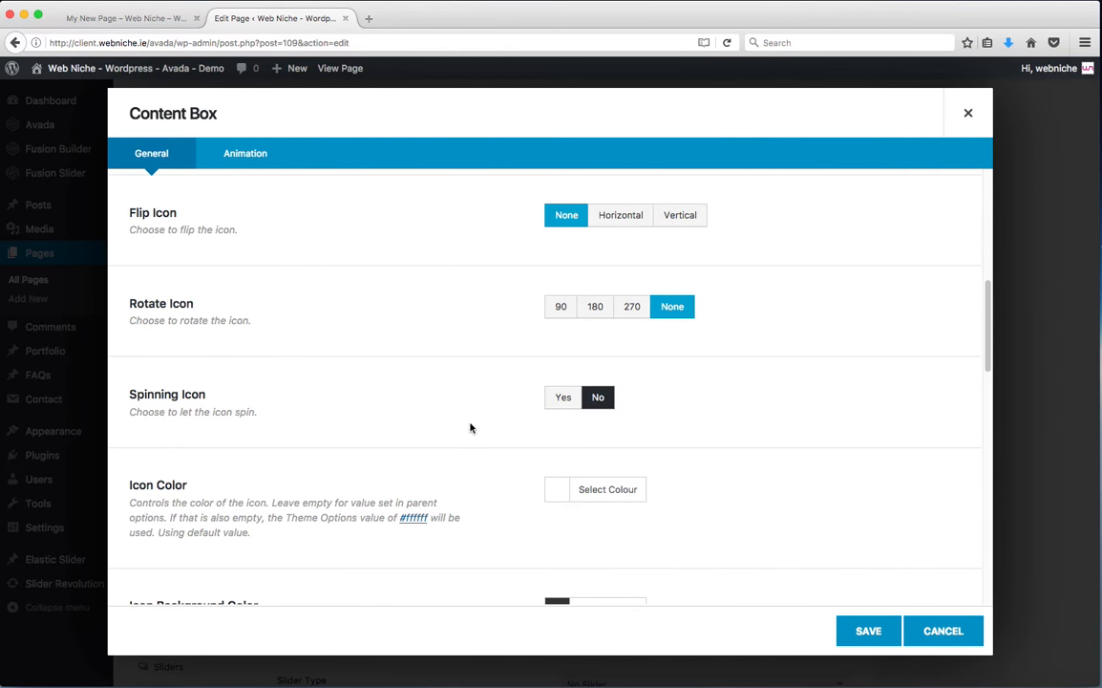
{"action": "scroll", "coordinate": [470, 428], "scroll_direction": "down", "scroll_amount": 12}
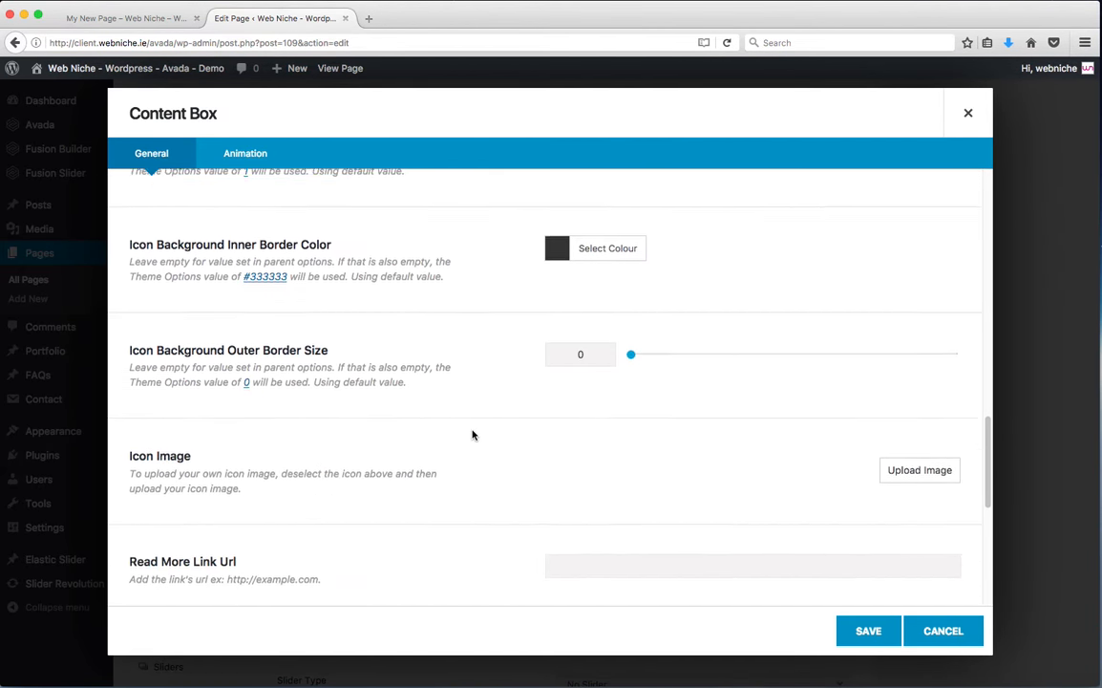
{"action": "scroll", "coordinate": [472, 434], "scroll_direction": "down", "scroll_amount": 10}
{"action": "left_click", "coordinate": [471, 439]}
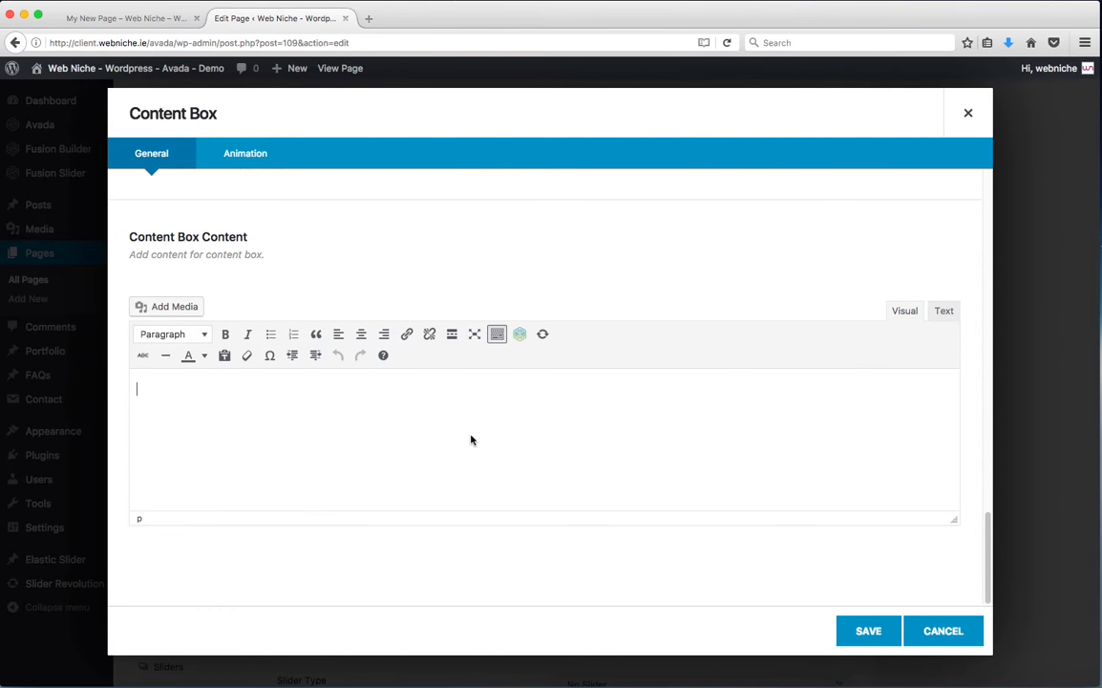
{"action": "type", "text": "Lorem ipsum dolor sit amet, consectetur"}
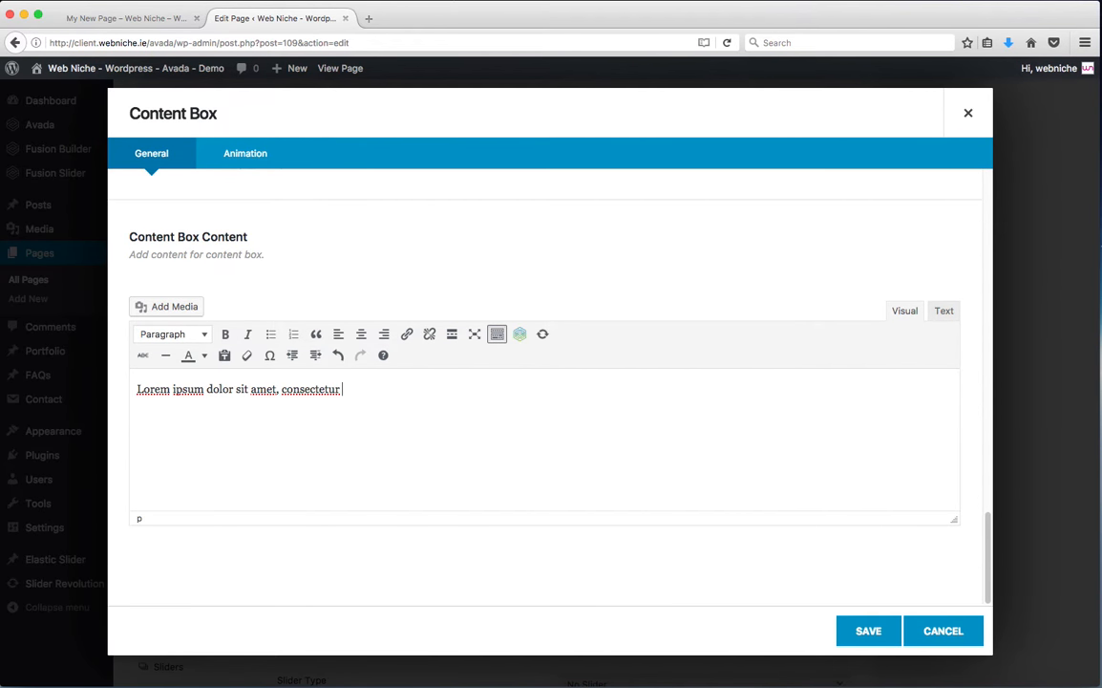
{"action": "type", "text": "Lorem ipsum dolor sit amet, consectetur"}
Set the content box's Read More Link Url to "#" and review its link text.
{"action": "scroll", "coordinate": [452, 441], "scroll_direction": "up", "scroll_amount": 8}
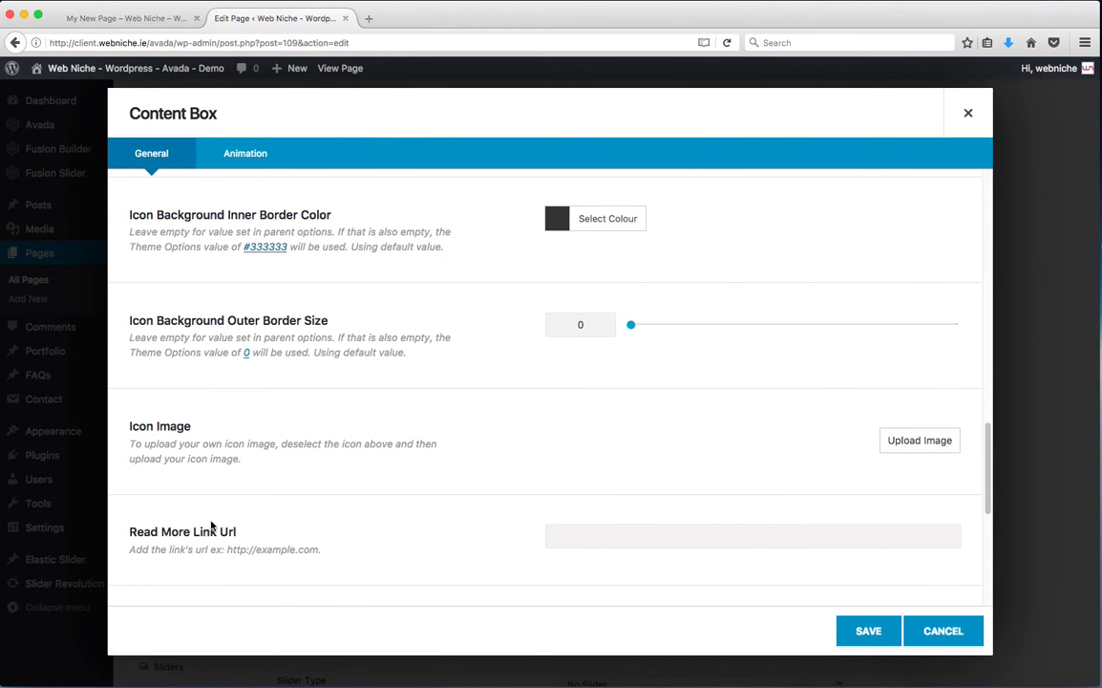
{"action": "left_click_drag", "start_coordinate": [142, 531], "coordinate": [273, 533]}
{"action": "left_click", "coordinate": [599, 542]}
{"action": "type", "text": "#"}
{"action": "scroll", "coordinate": [353, 488], "scroll_direction": "down", "scroll_amount": 5}
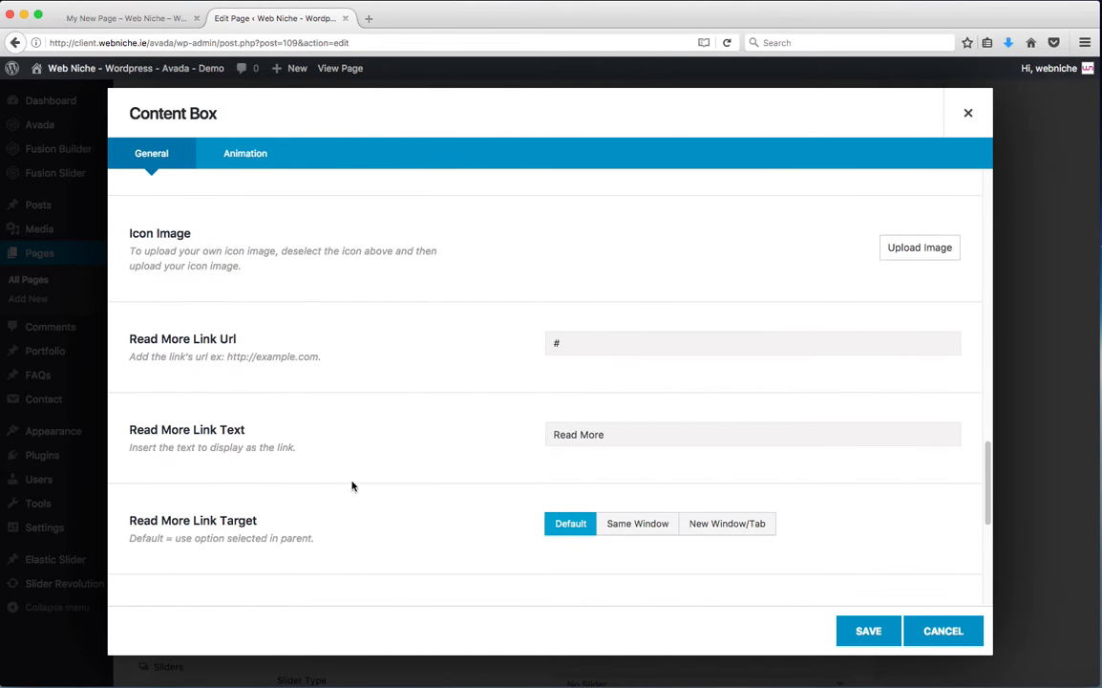
{"action": "left_click", "coordinate": [627, 431]}
{"action": "triple_click", "coordinate": [631, 436]}
{"action": "left_click", "coordinate": [633, 437]}
{"action": "scroll", "coordinate": [453, 464], "scroll_direction": "down", "scroll_amount": 2}
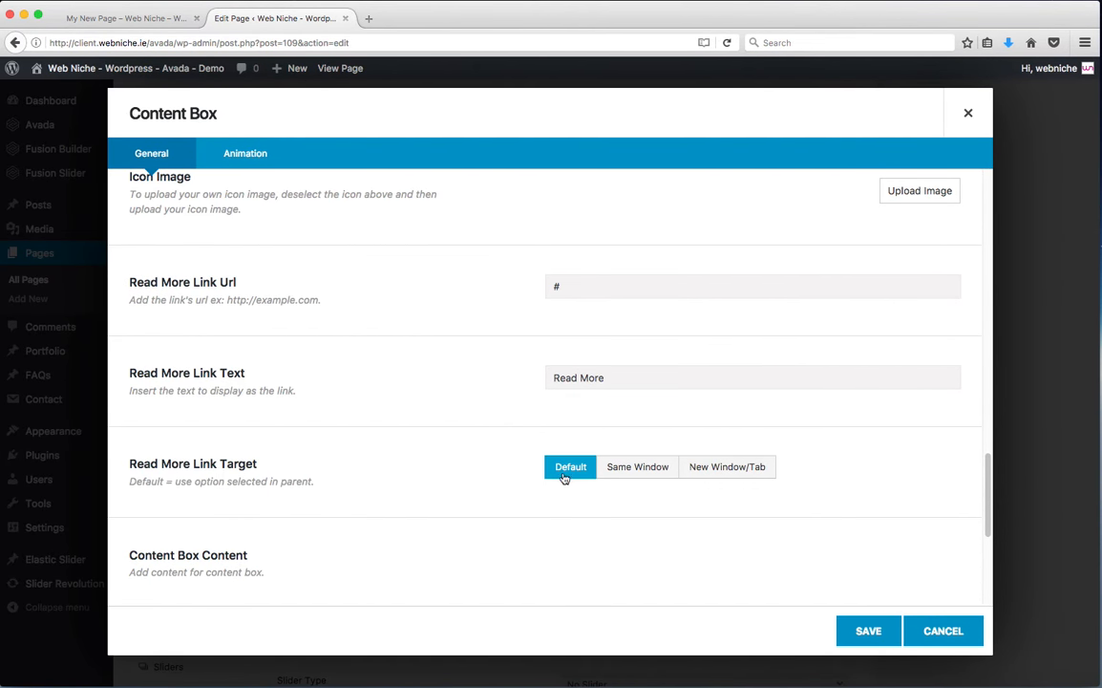
Set the Read More Link Target to Same Window and save the content box.
{"action": "left_click", "coordinate": [722, 468]}
{"action": "left_click_drag", "start_coordinate": [563, 287], "coordinate": [519, 285]}
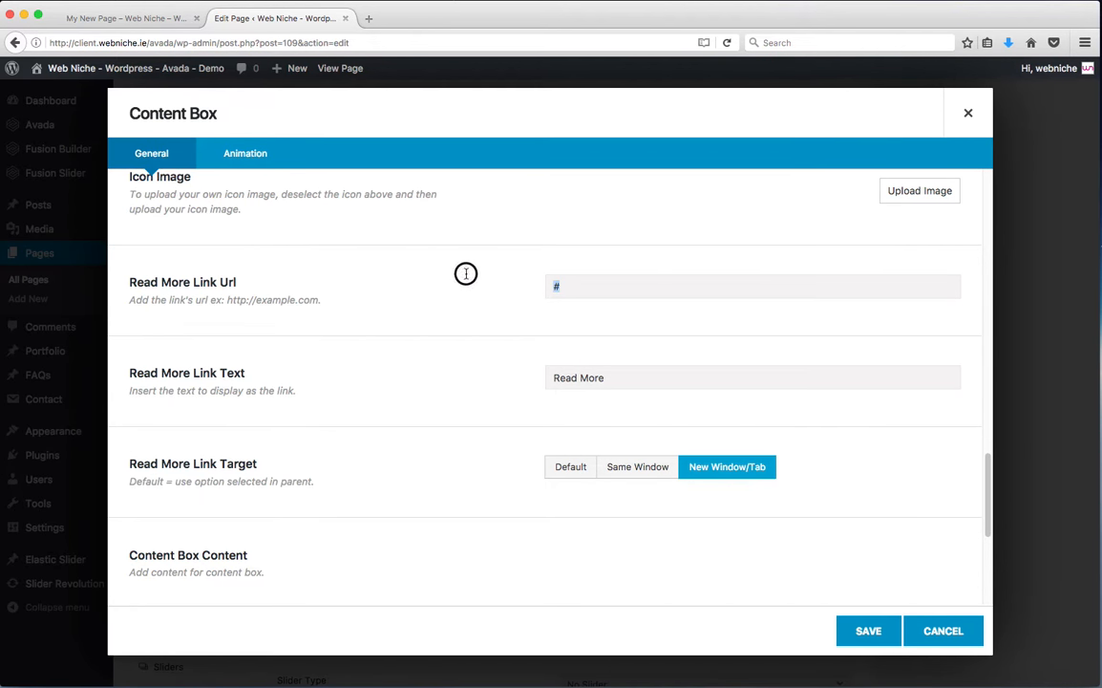
{"action": "left_click", "coordinate": [638, 468]}
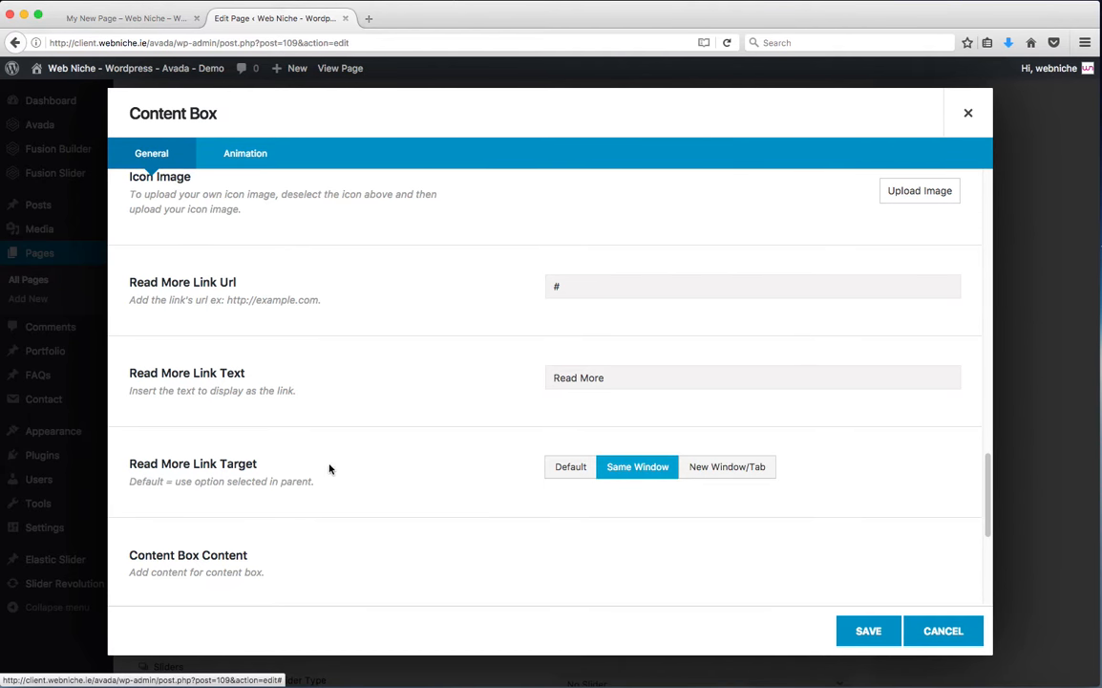
{"action": "scroll", "coordinate": [360, 449], "scroll_direction": "down", "scroll_amount": 3}
{"action": "scroll", "coordinate": [360, 449], "scroll_direction": "down", "scroll_amount": 1}
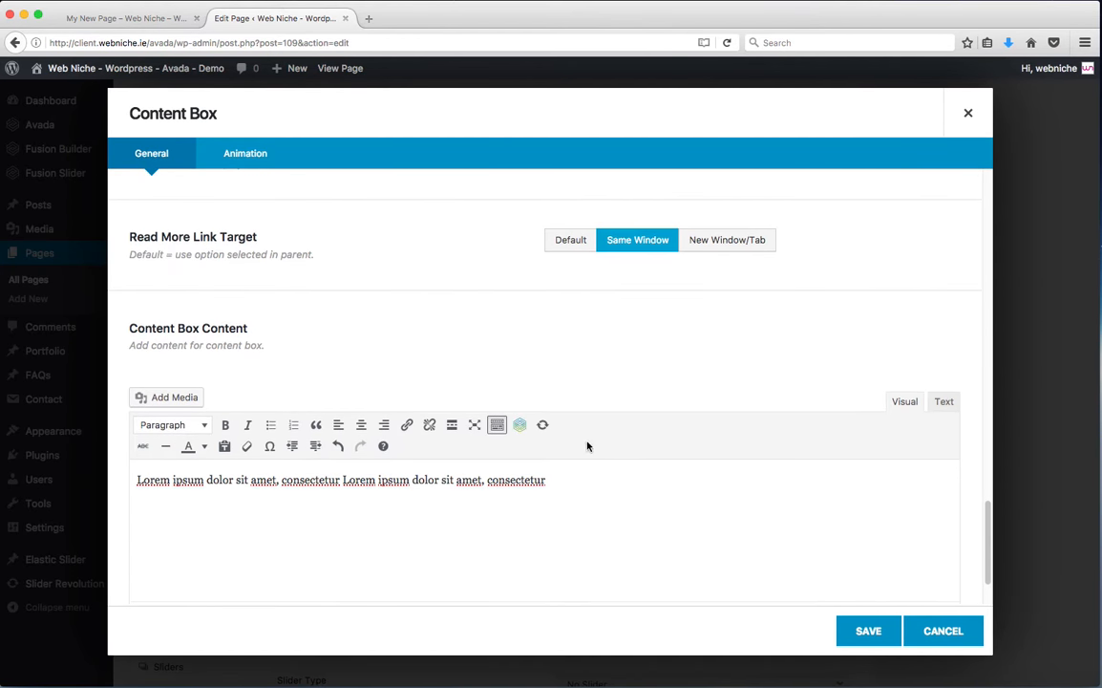
{"action": "left_click", "coordinate": [868, 631]}
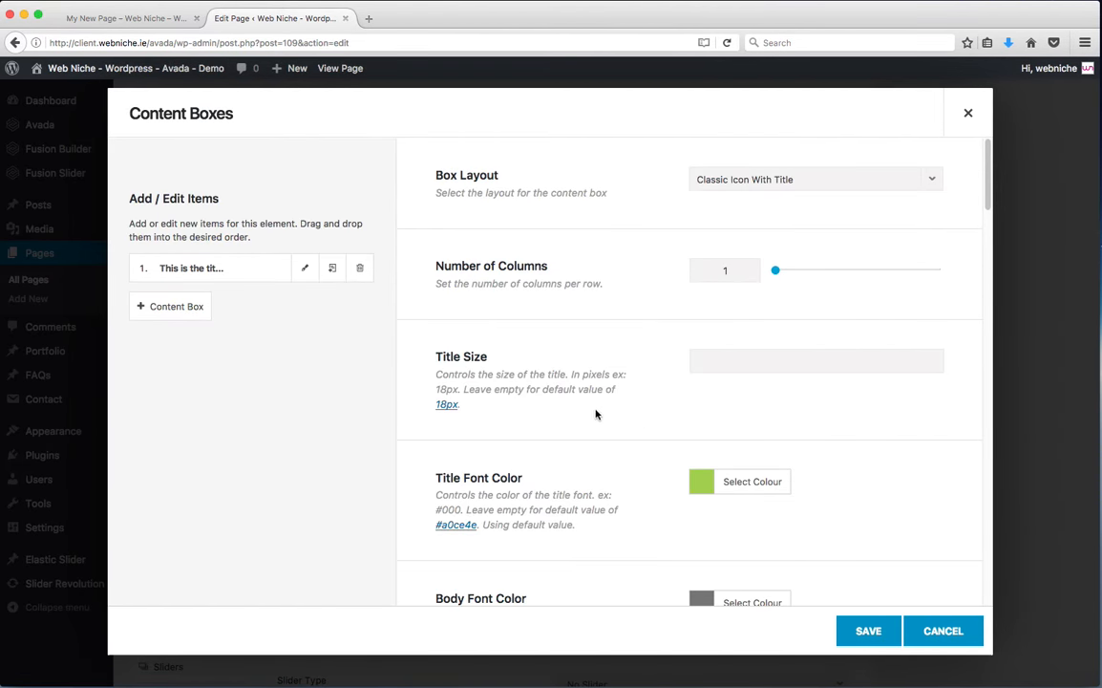
Examine the available box layouts and the Number of Columns setting of the Content Boxes element.
{"action": "scroll", "coordinate": [585, 415], "scroll_direction": "down", "scroll_amount": 1}
{"action": "scroll", "coordinate": [586, 416], "scroll_direction": "up", "scroll_amount": 1}
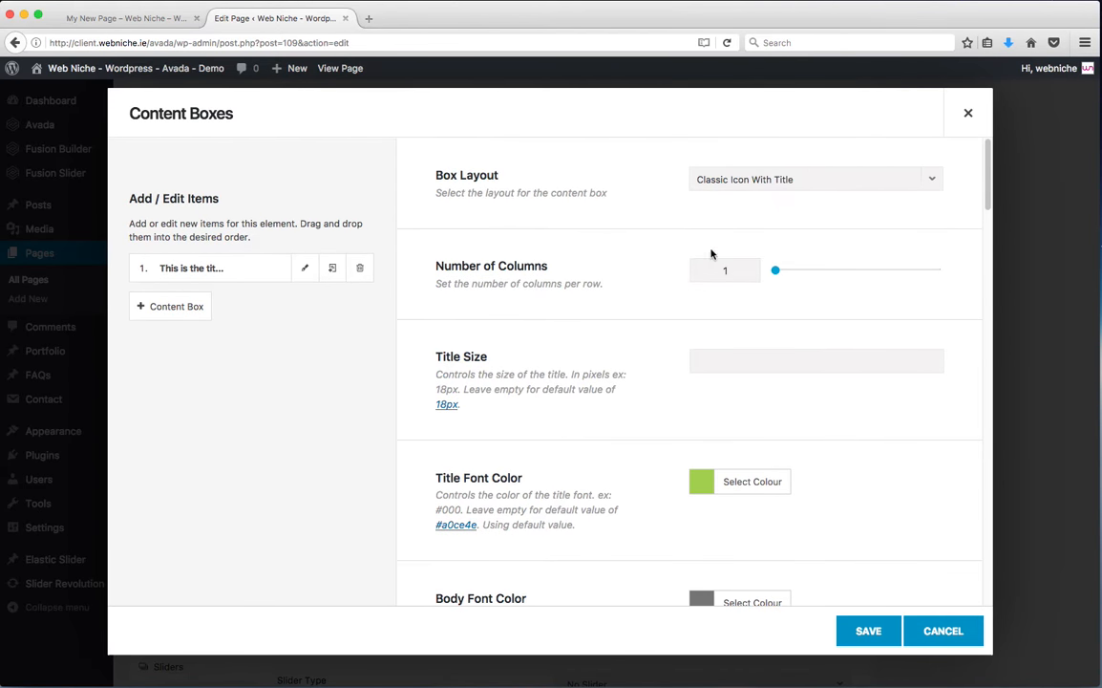
{"action": "left_click", "coordinate": [724, 180]}
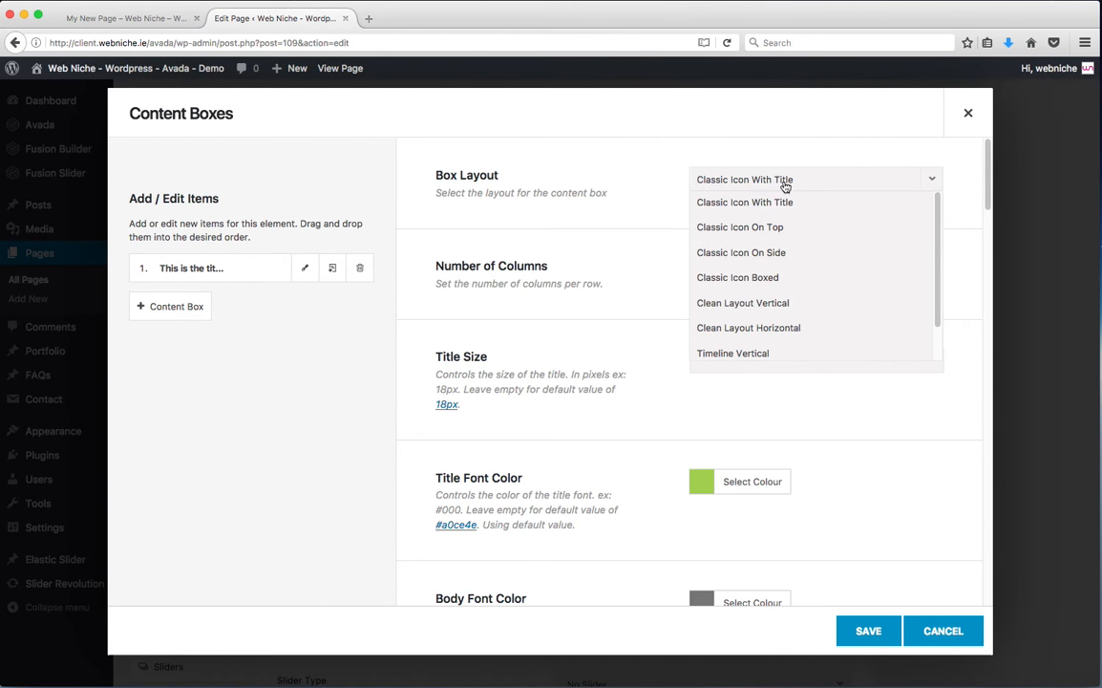
{"action": "left_click", "coordinate": [726, 182]}
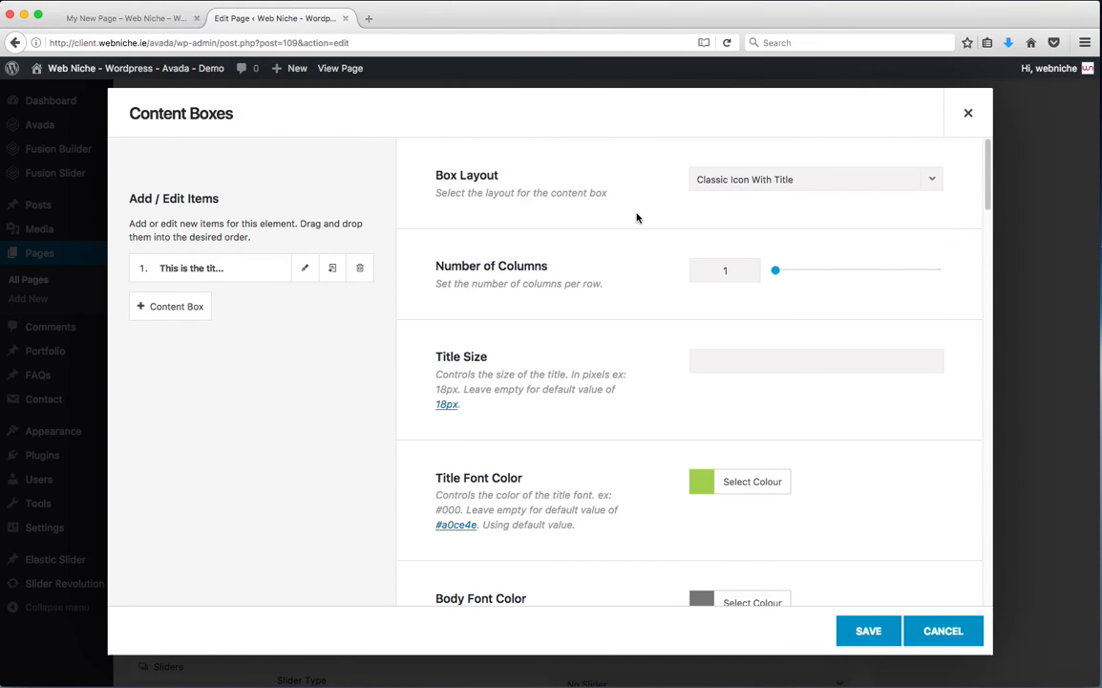
{"action": "left_click_drag", "start_coordinate": [548, 267], "coordinate": [451, 269]}
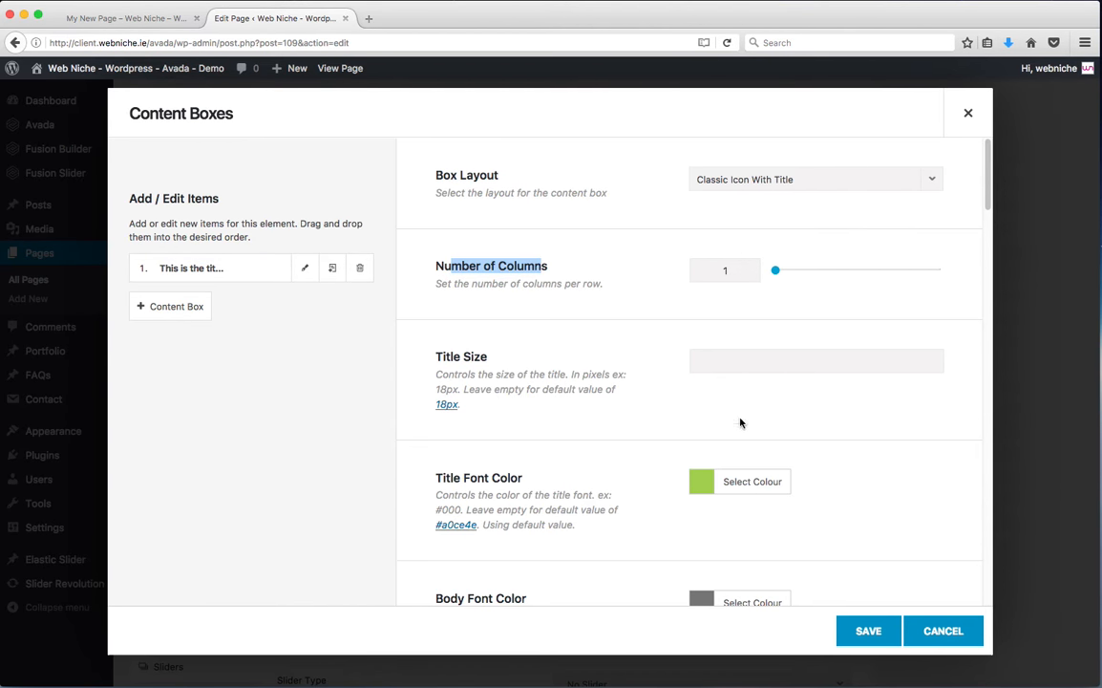
Duplicate the first content box within the Content Boxes element.
{"action": "left_click", "coordinate": [332, 267]}
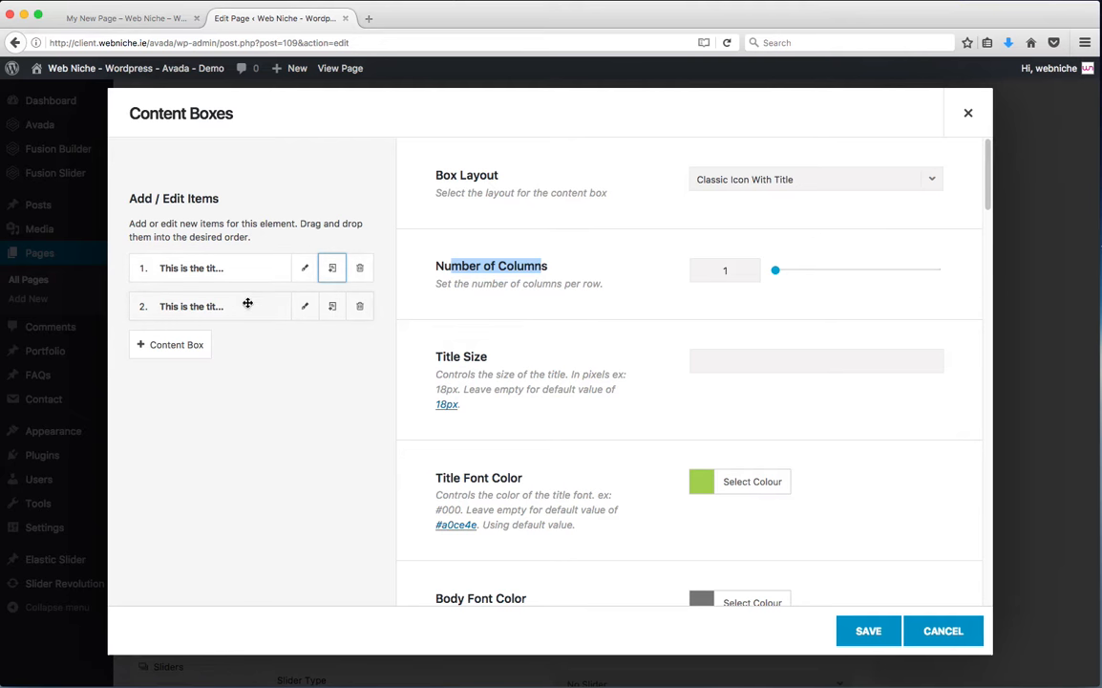
{"action": "left_click", "coordinate": [511, 282]}
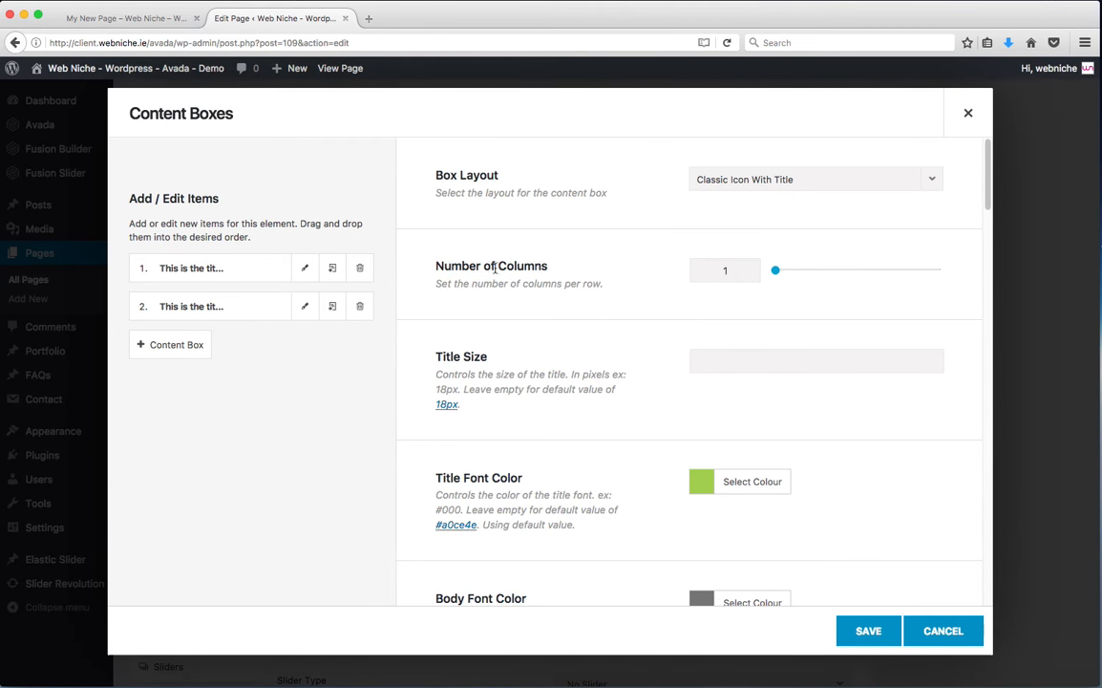
{"action": "left_click_drag", "start_coordinate": [453, 269], "coordinate": [541, 279]}
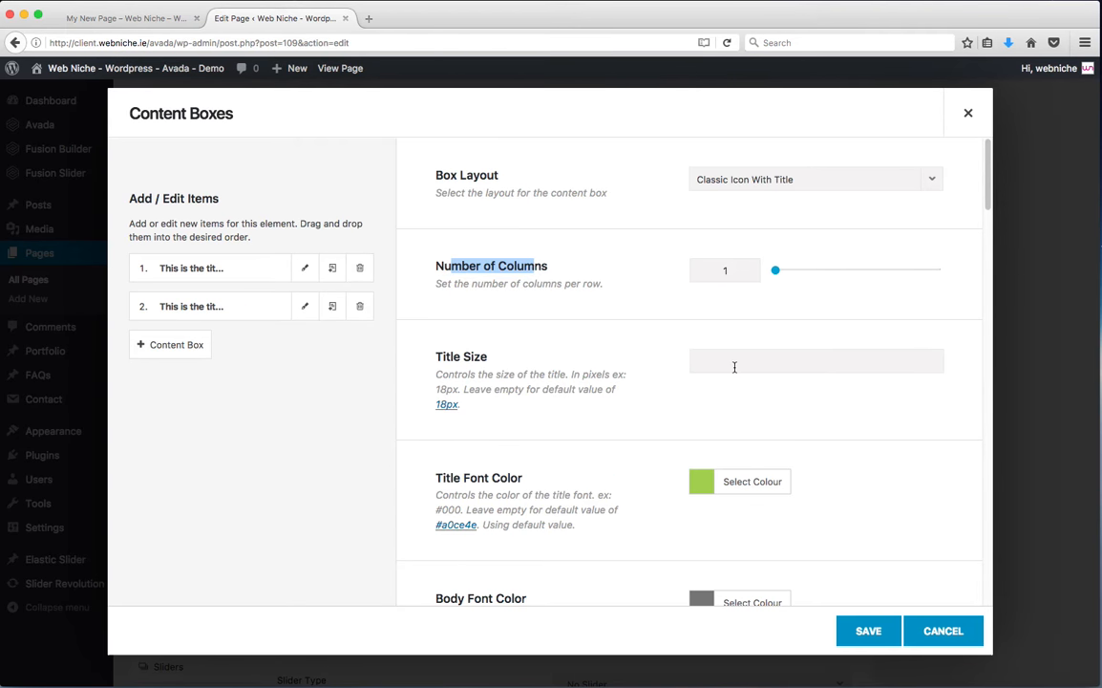
Save the Content Boxes element and add a Checklist element to the empty half-width column beside it.
{"action": "left_click", "coordinate": [867, 631]}
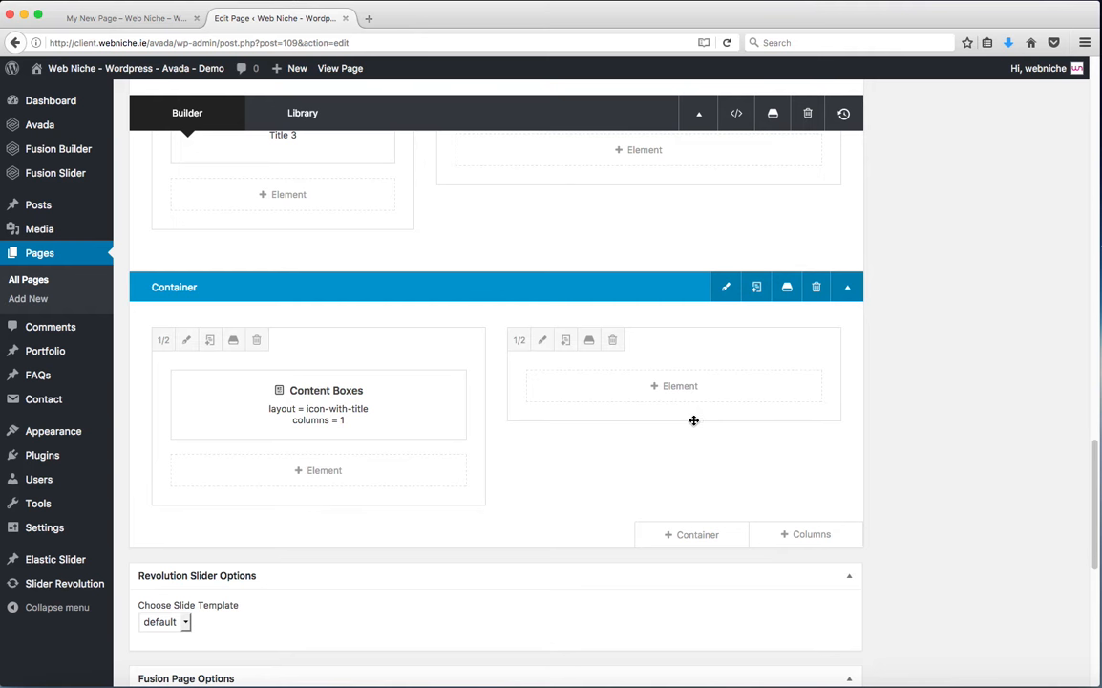
{"action": "left_click", "coordinate": [696, 391]}
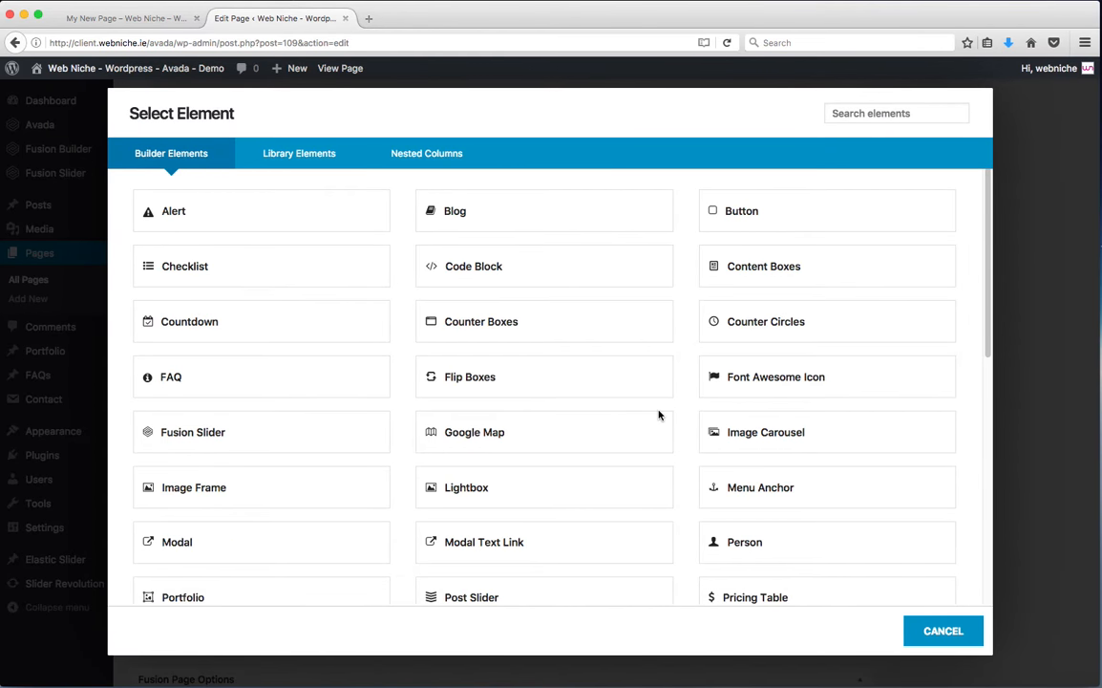
{"action": "scroll", "coordinate": [659, 415], "scroll_direction": "down", "scroll_amount": 8}
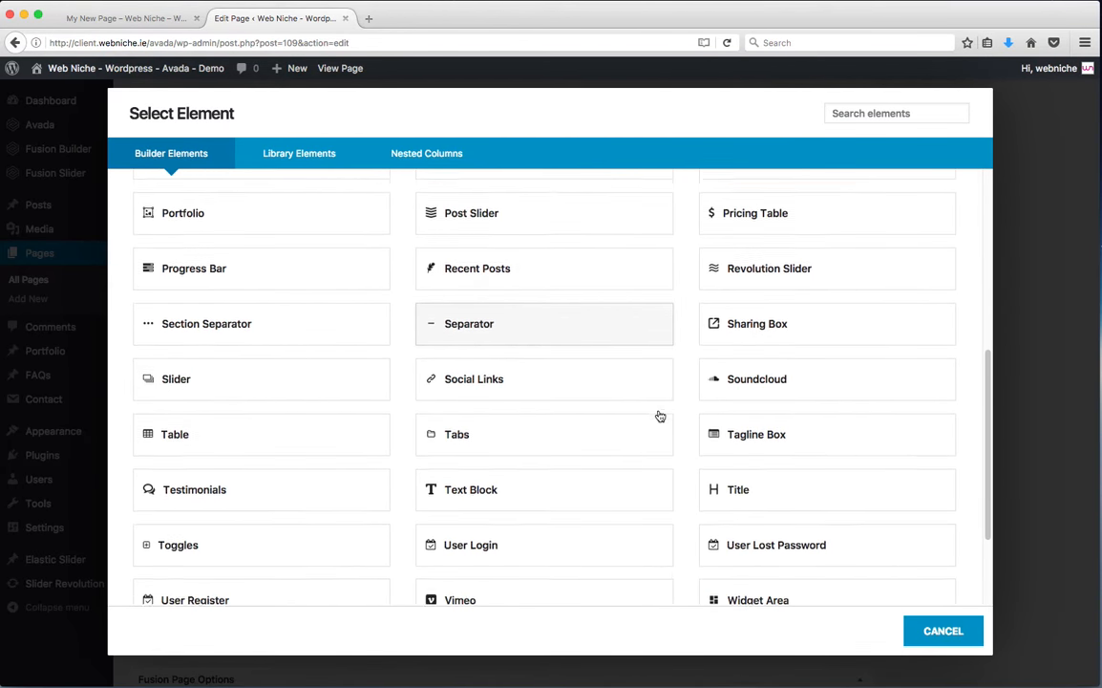
{"action": "scroll", "coordinate": [675, 439], "scroll_direction": "down", "scroll_amount": 2}
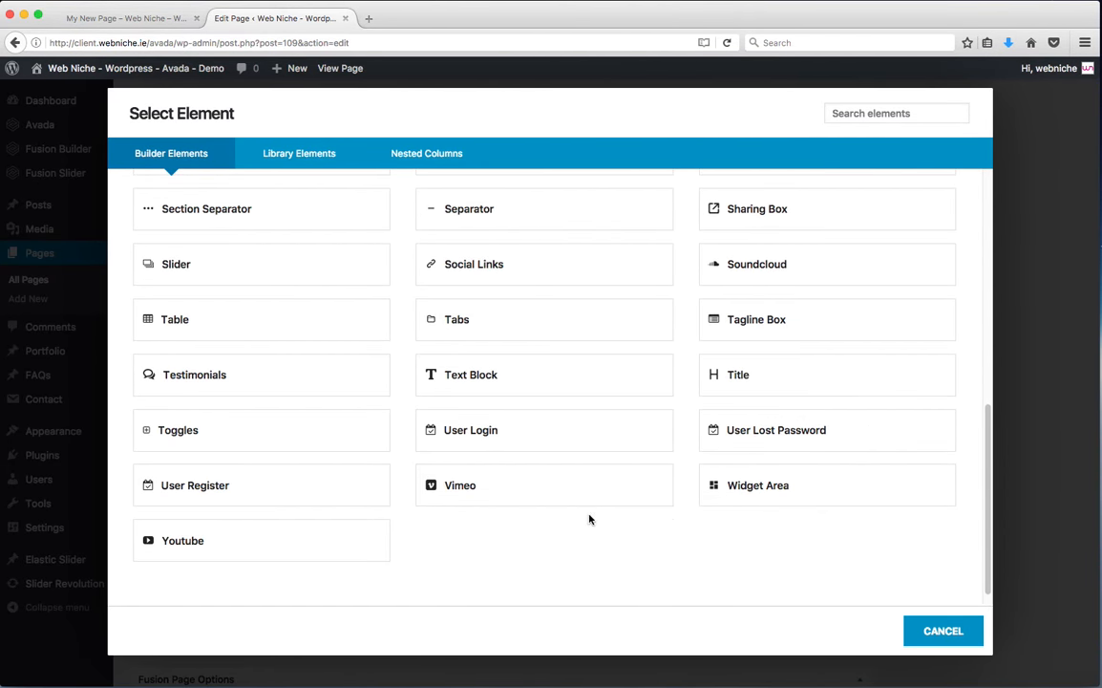
{"action": "left_click", "coordinate": [866, 110]}
{"action": "type", "text": "lis"}
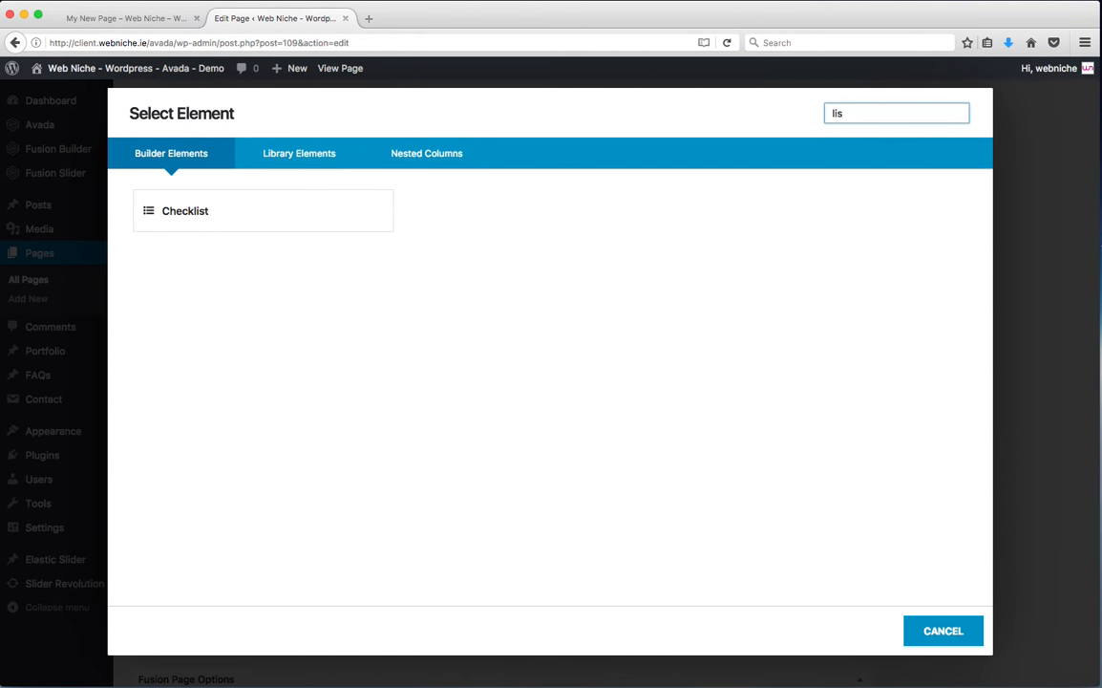
{"action": "left_click", "coordinate": [195, 208]}
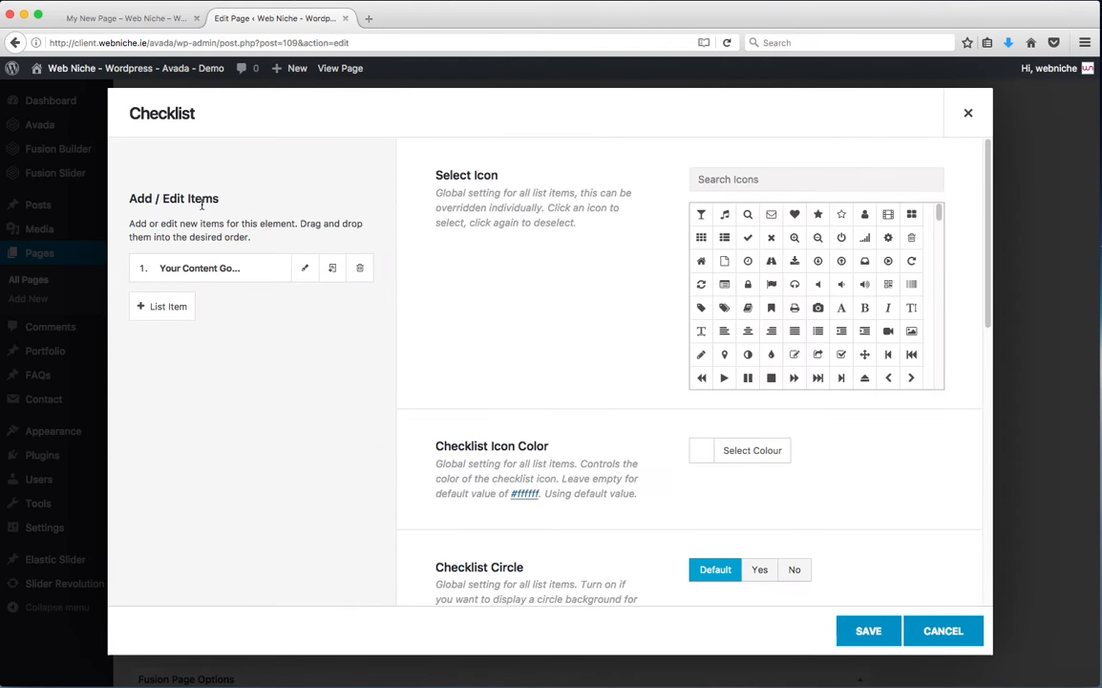
Set the check mark as the global icon for all items of the Checklist element.
{"action": "left_click", "coordinate": [306, 270]}
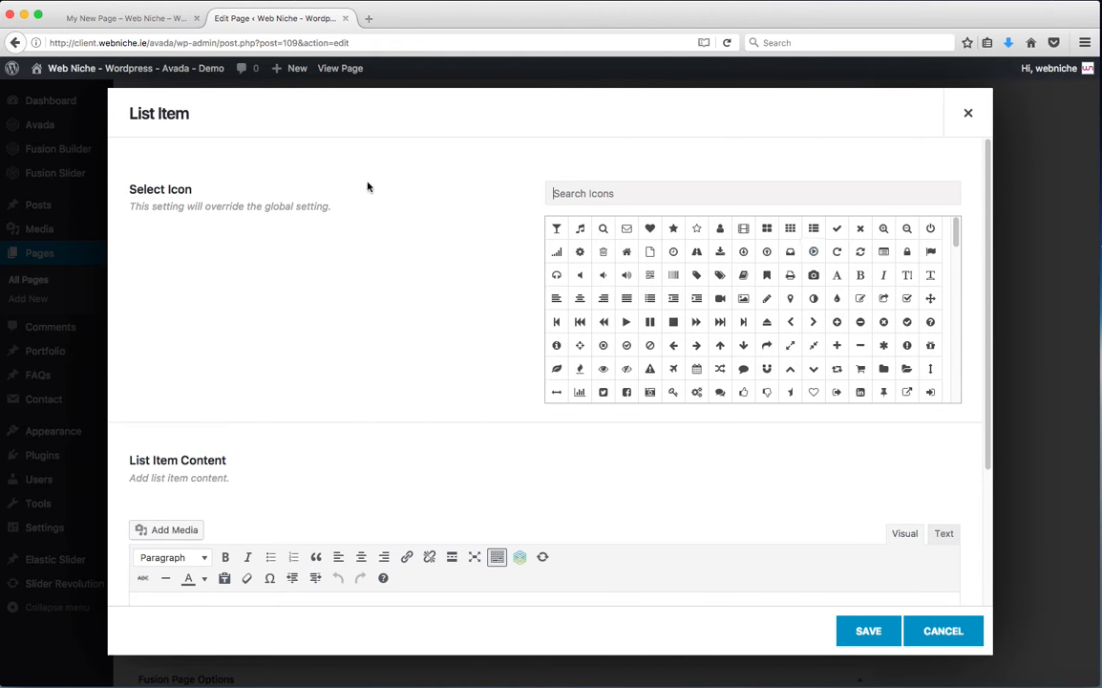
{"action": "left_click", "coordinate": [968, 113]}
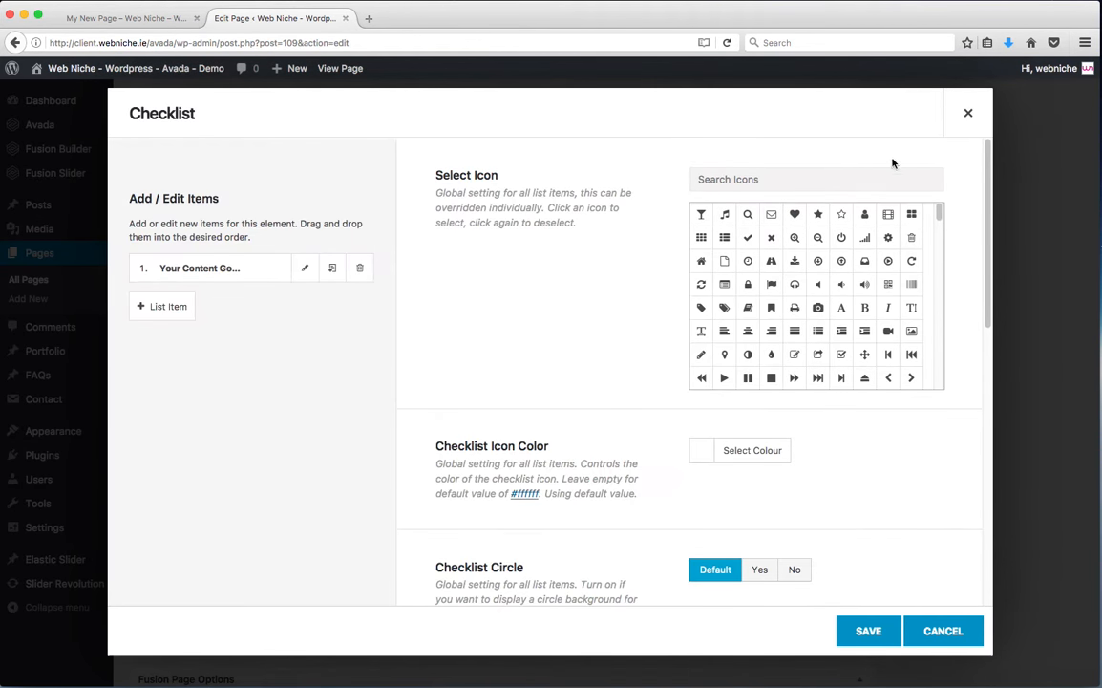
{"action": "left_click", "coordinate": [748, 239]}
Replace the first list item's content with "Lorem ipsum dolor sit amet, consectetur" and save the item.
{"action": "left_click", "coordinate": [307, 274]}
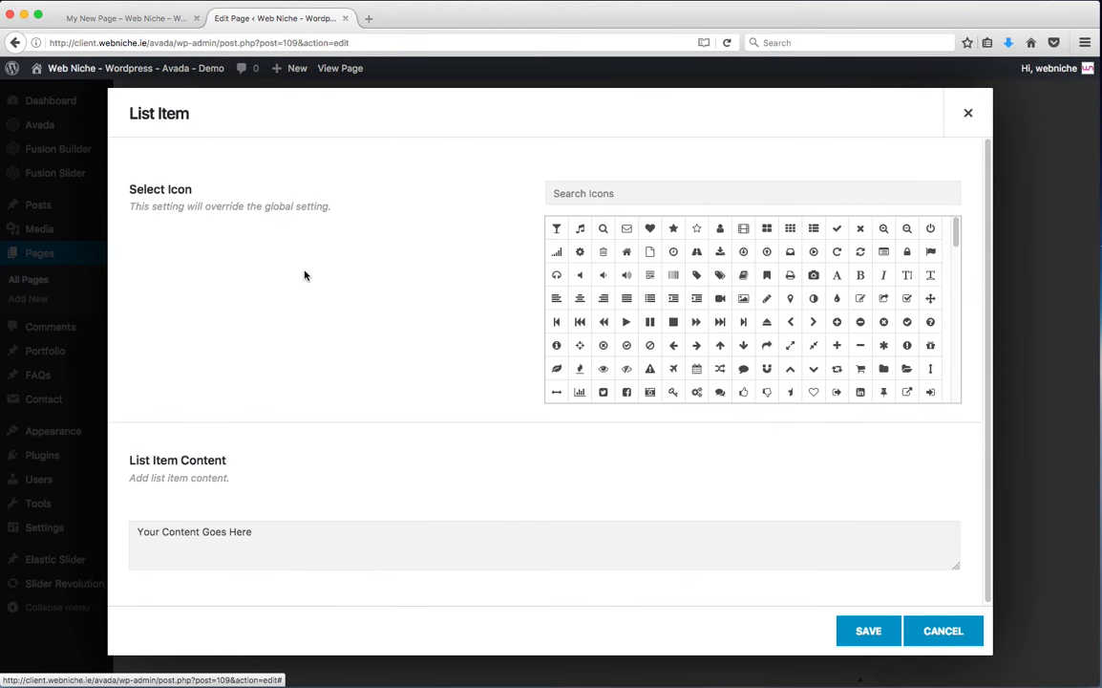
{"action": "scroll", "coordinate": [411, 440], "scroll_direction": "down", "scroll_amount": 5}
{"action": "left_click", "coordinate": [366, 457]}
{"action": "key", "text": "ctrl+a"}
{"action": "key", "text": "BackSpace"}
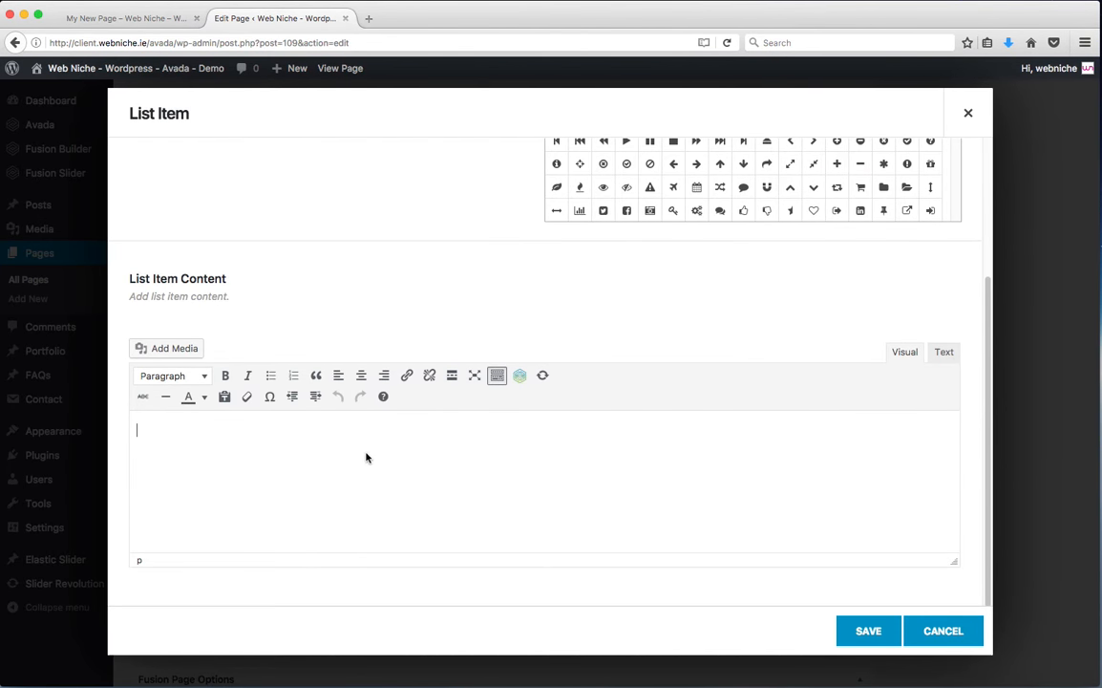
{"action": "type", "text": "Lorem ipsum dolor sit amet, consectetur"}
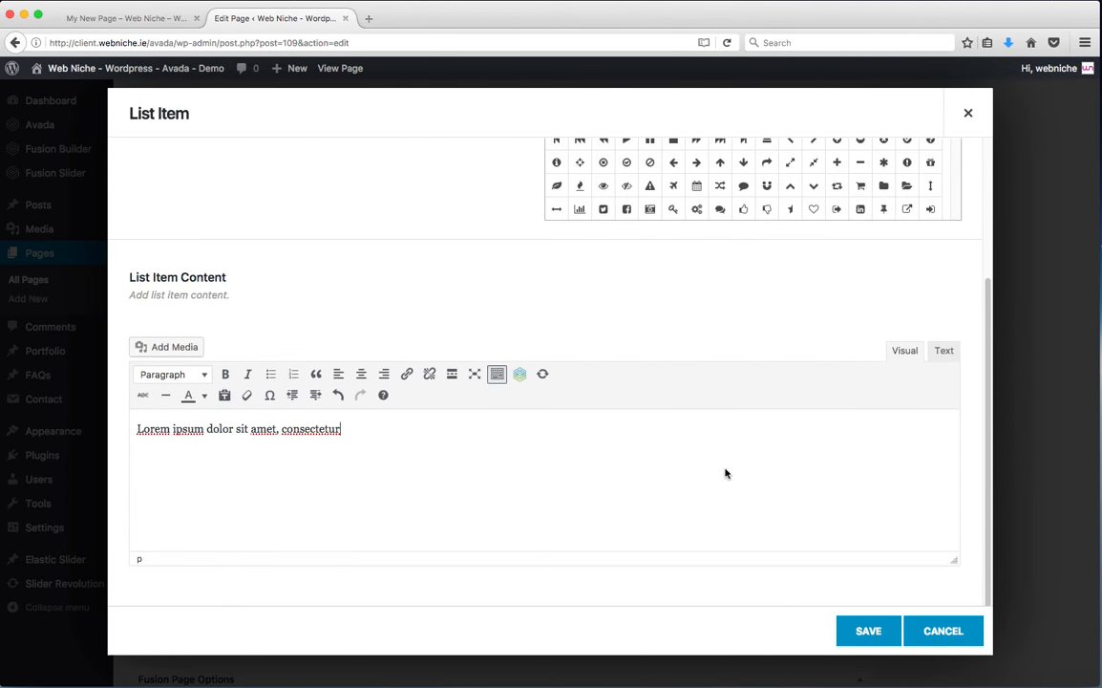
{"action": "left_click", "coordinate": [867, 631]}
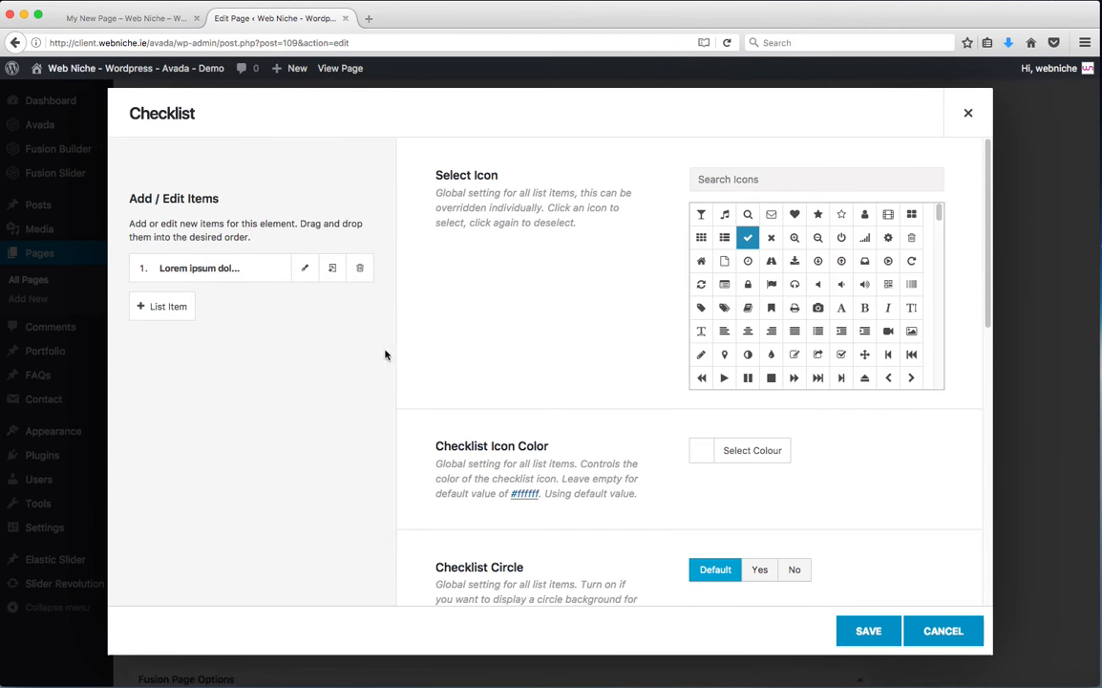
Duplicate the first checklist item three times and save the Checklist element.
{"action": "left_click", "coordinate": [332, 270]}
{"action": "left_click", "coordinate": [333, 272]}
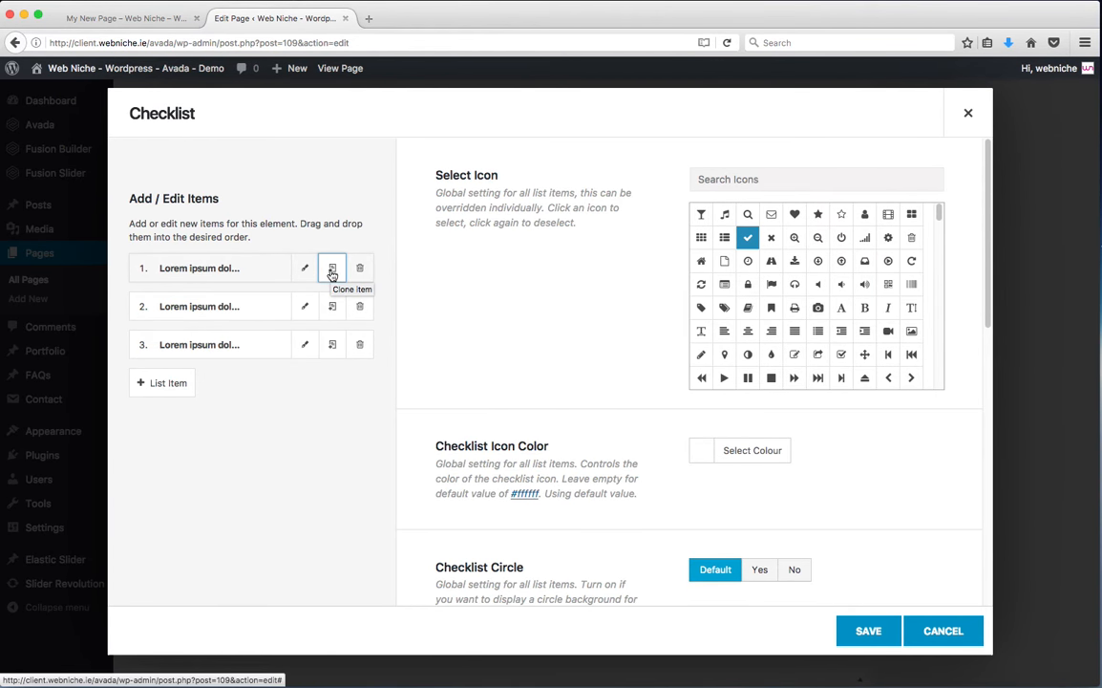
{"action": "left_click", "coordinate": [332, 270]}
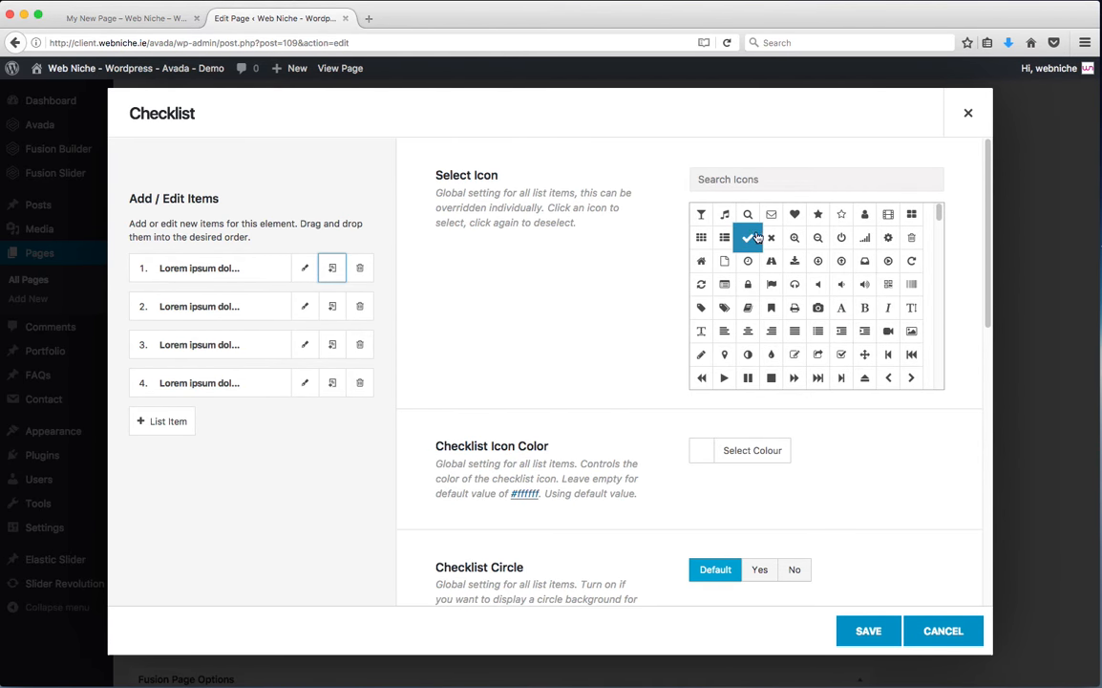
{"action": "left_click", "coordinate": [883, 631]}
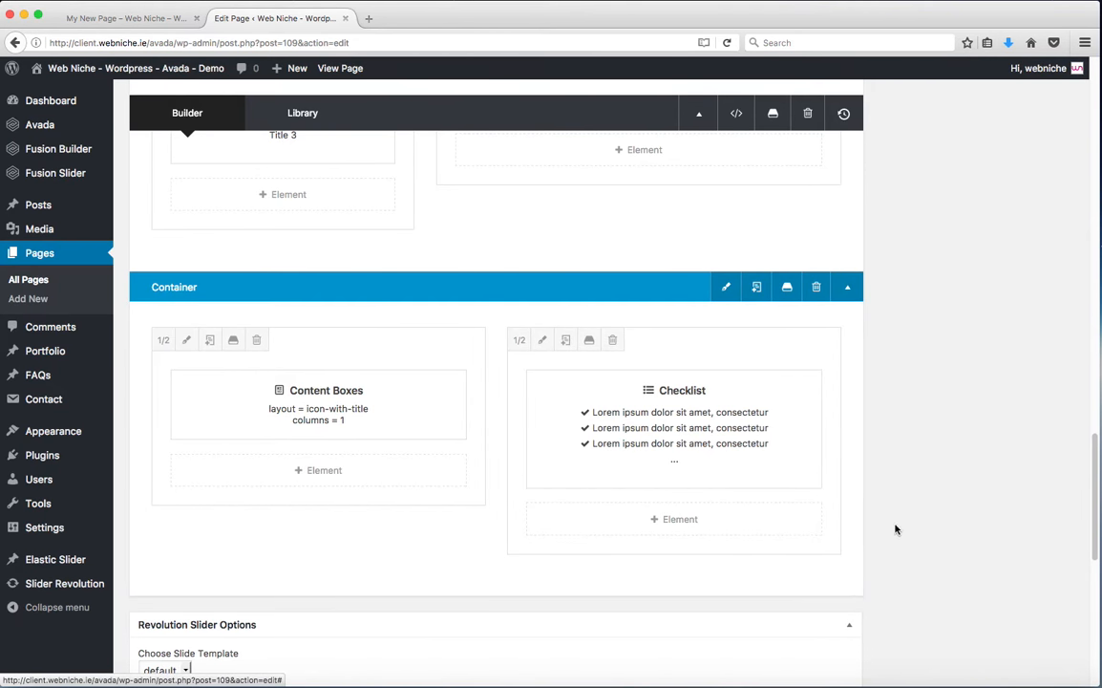
Update My New Page and reload its live version in the browser.
{"action": "scroll", "coordinate": [895, 529], "scroll_direction": "up", "scroll_amount": 20}
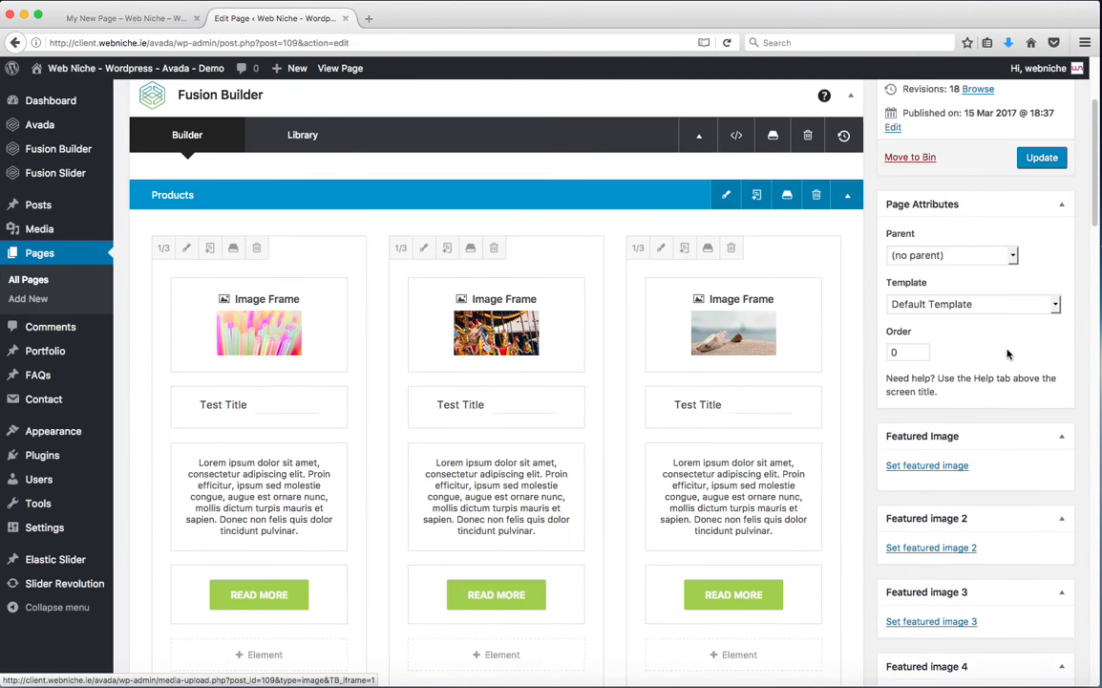
{"action": "left_click", "coordinate": [1042, 156]}
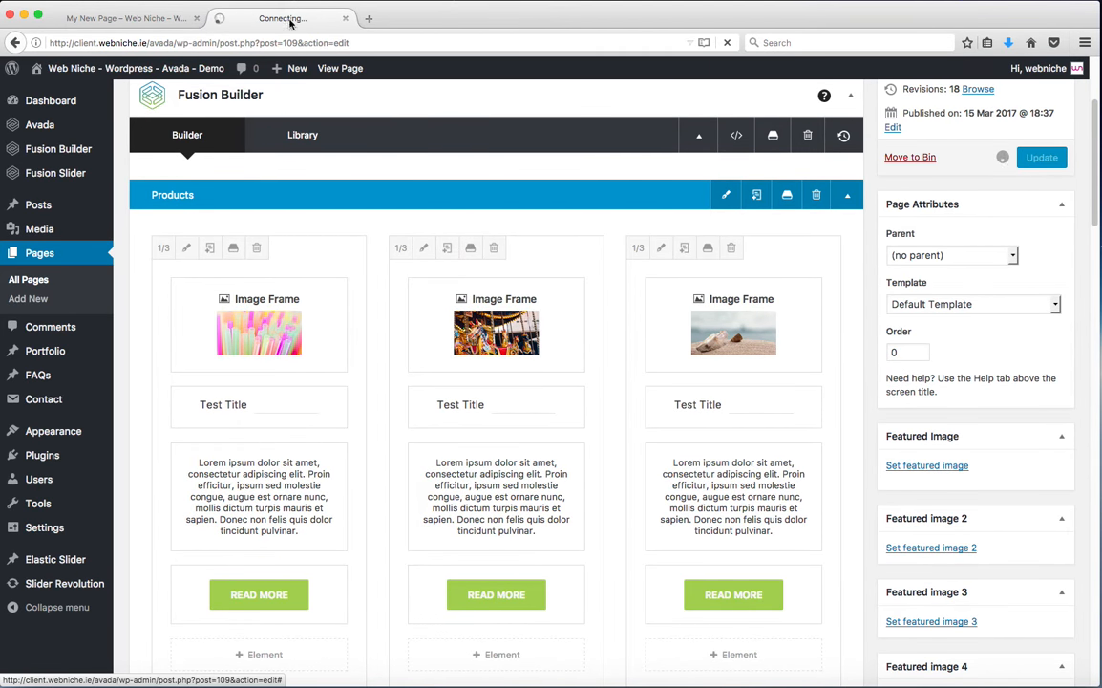
{"action": "left_click", "coordinate": [172, 19]}
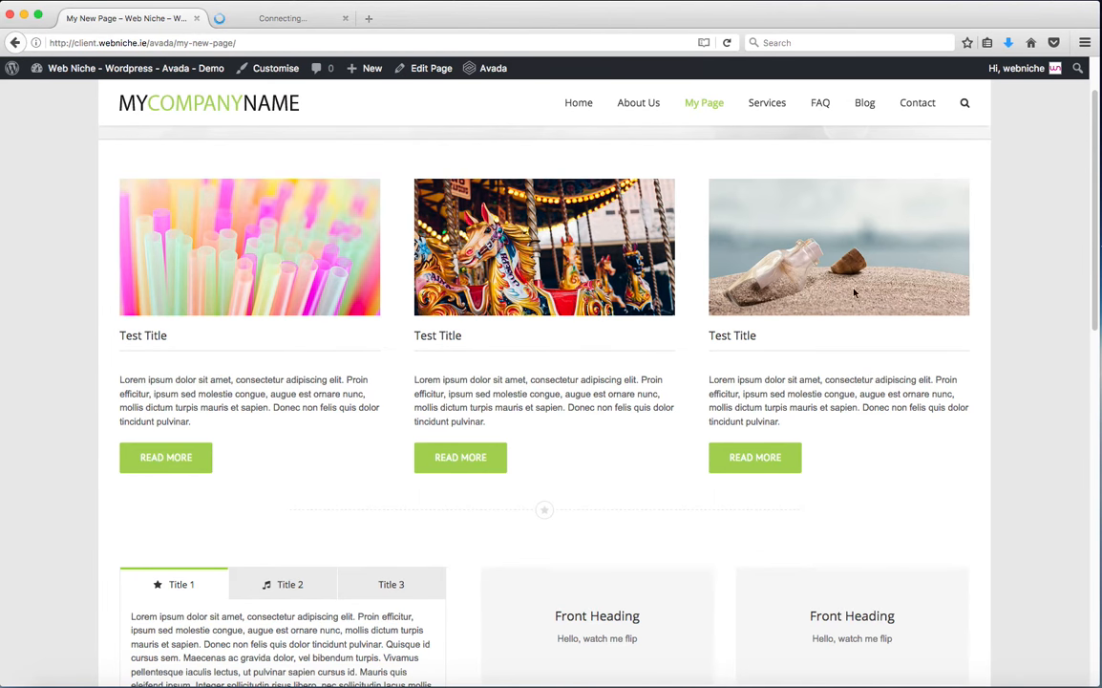
{"action": "left_click", "coordinate": [728, 44]}
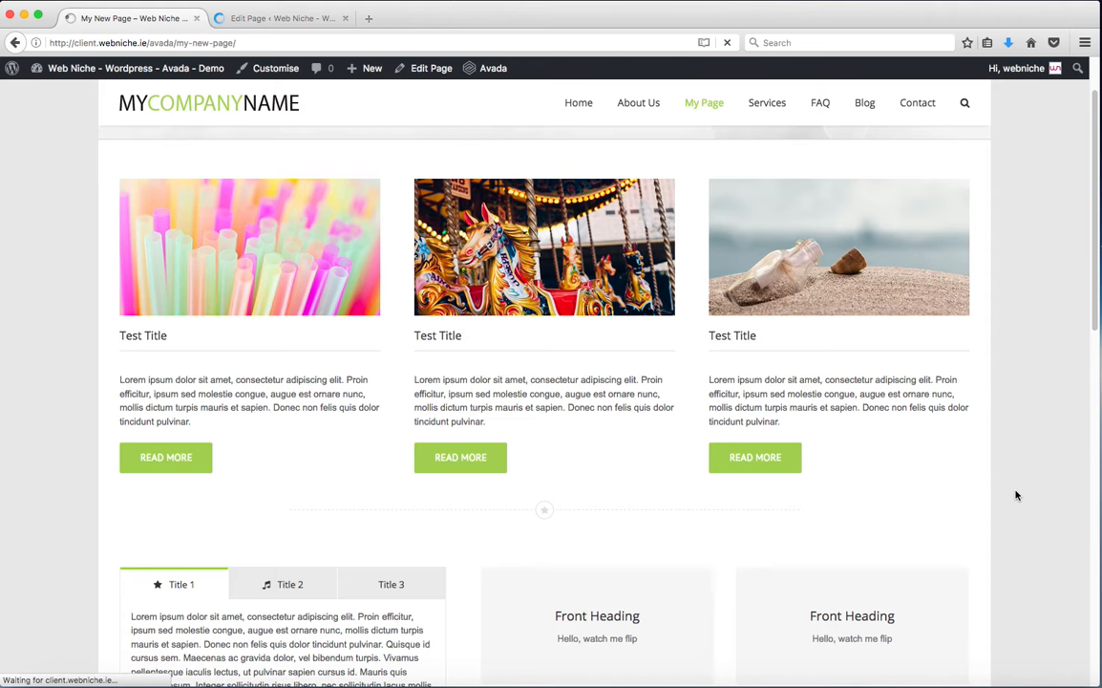
Examine the reordered containers, content boxes and checklist on the live page.
{"action": "scroll", "coordinate": [1017, 495], "scroll_direction": "down", "scroll_amount": 3}
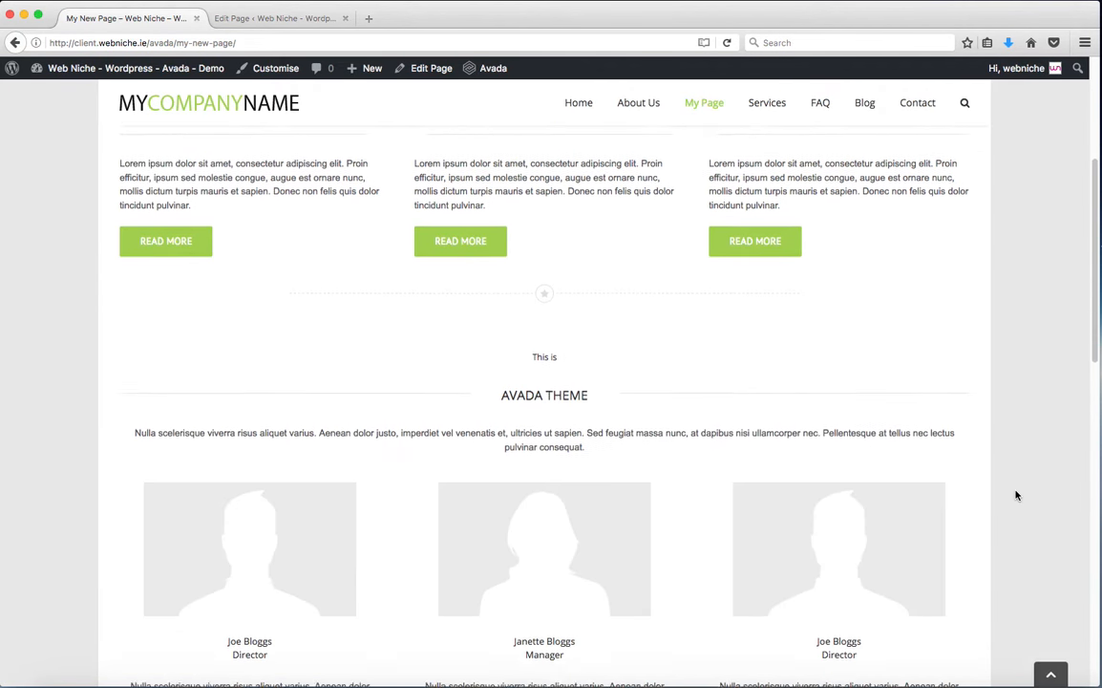
{"action": "scroll", "coordinate": [1016, 494], "scroll_direction": "up", "scroll_amount": 5}
{"action": "scroll", "coordinate": [1015, 495], "scroll_direction": "down", "scroll_amount": 3}
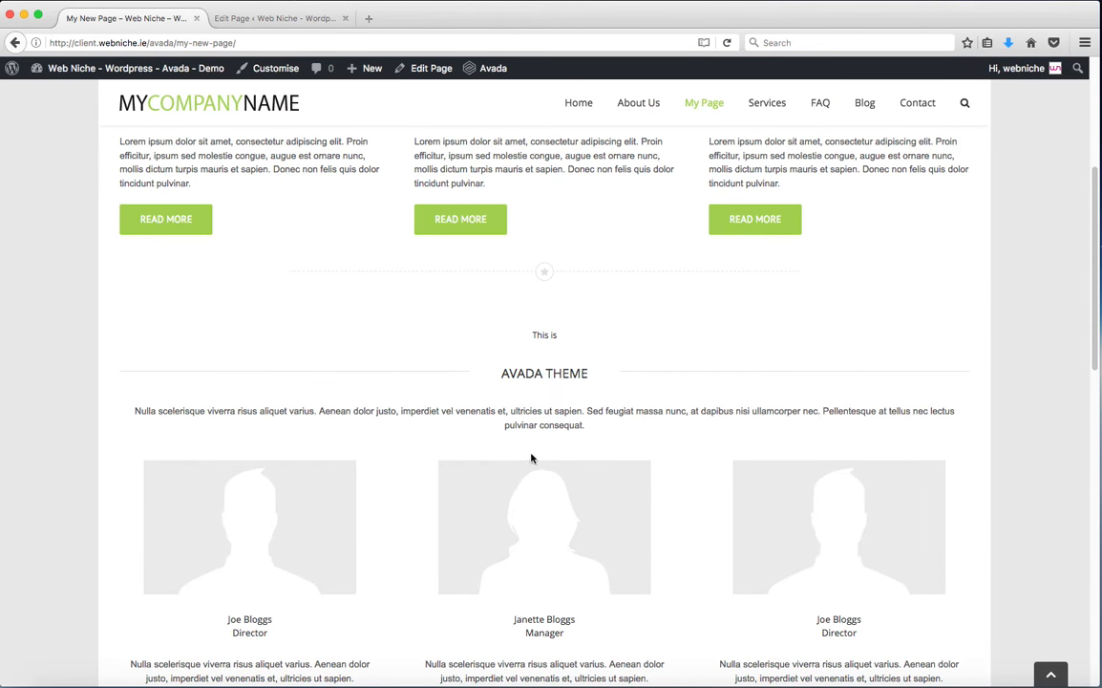
{"action": "scroll", "coordinate": [557, 567], "scroll_direction": "down", "scroll_amount": 5}
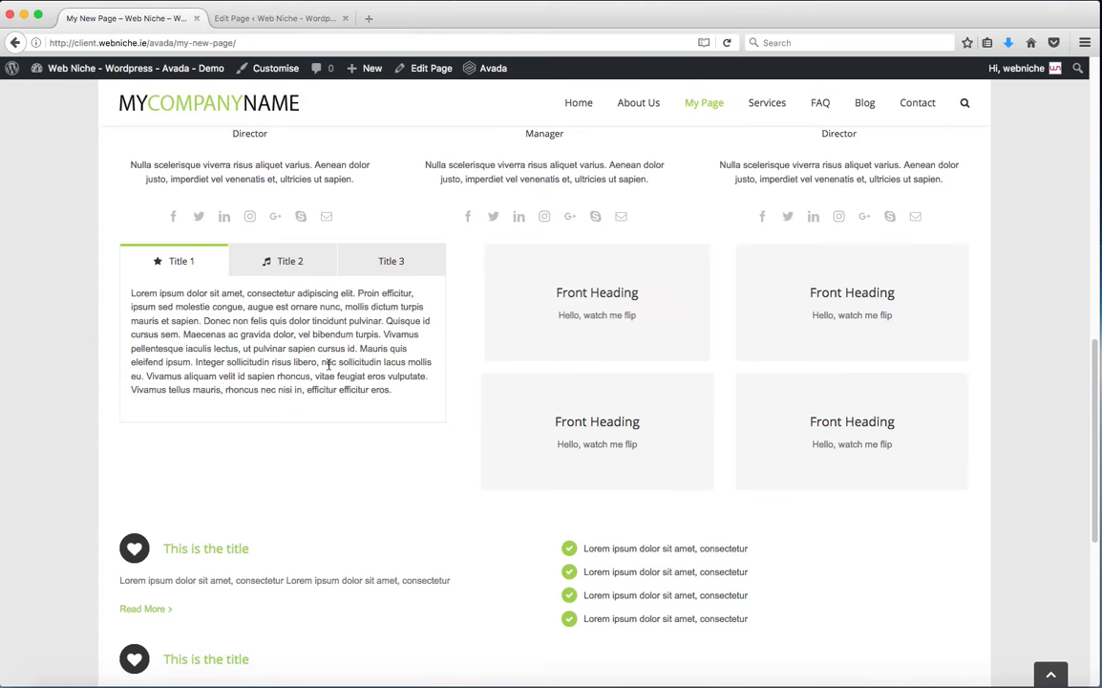
{"action": "scroll", "coordinate": [344, 401], "scroll_direction": "down", "scroll_amount": 2}
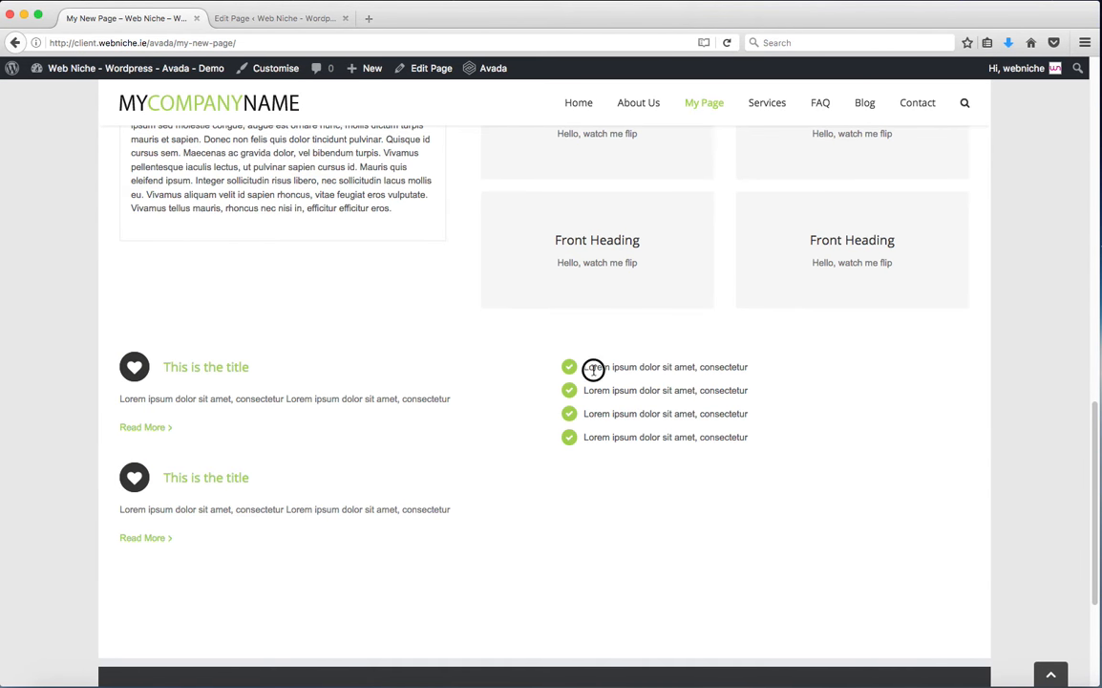
{"action": "left_click_drag", "start_coordinate": [593, 367], "coordinate": [751, 412]}
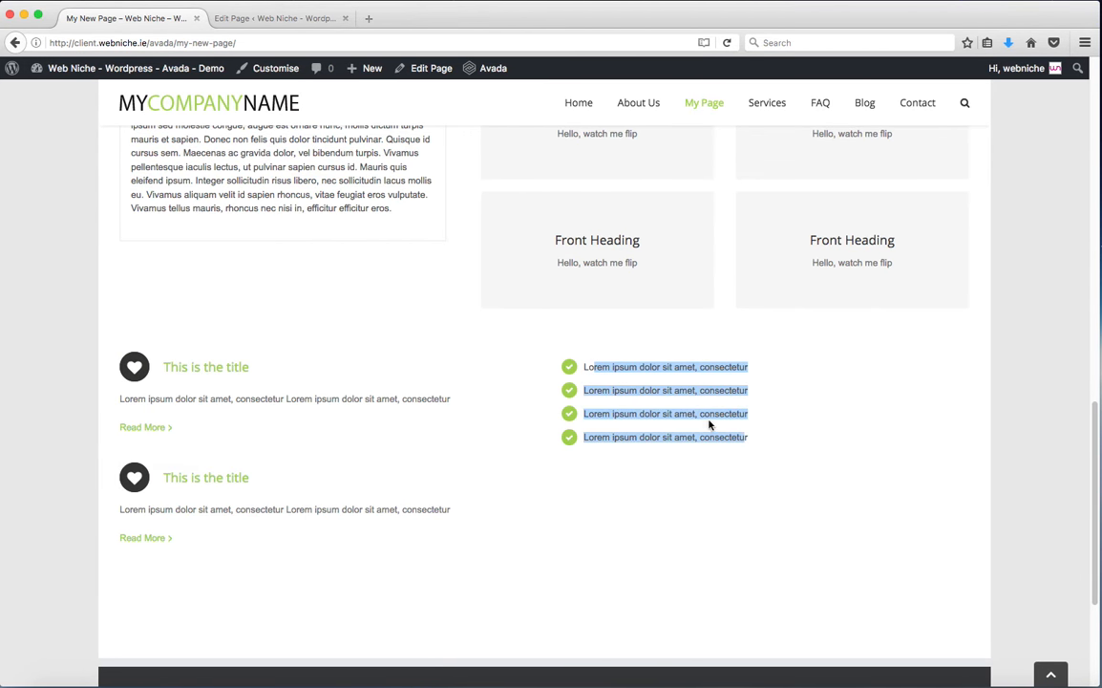
{"action": "left_click", "coordinate": [726, 427]}
Return to the page editor and resize the Checklist column in the last container to 1/3 width.
{"action": "left_click", "coordinate": [296, 18]}
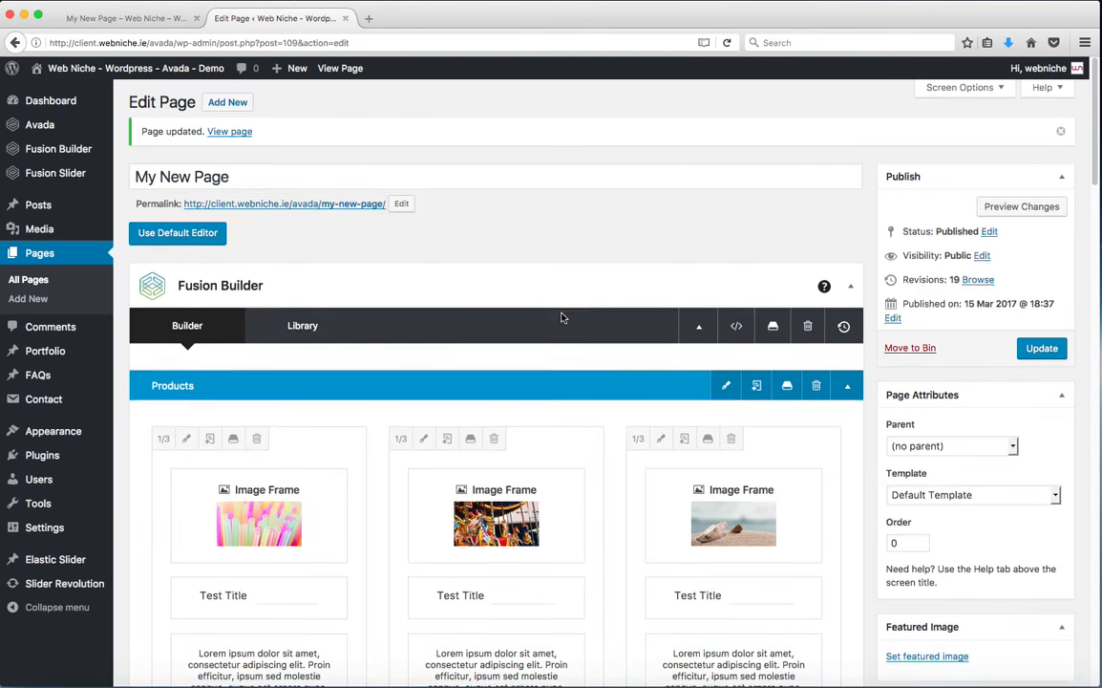
{"action": "scroll", "coordinate": [562, 317], "scroll_direction": "down", "scroll_amount": 20}
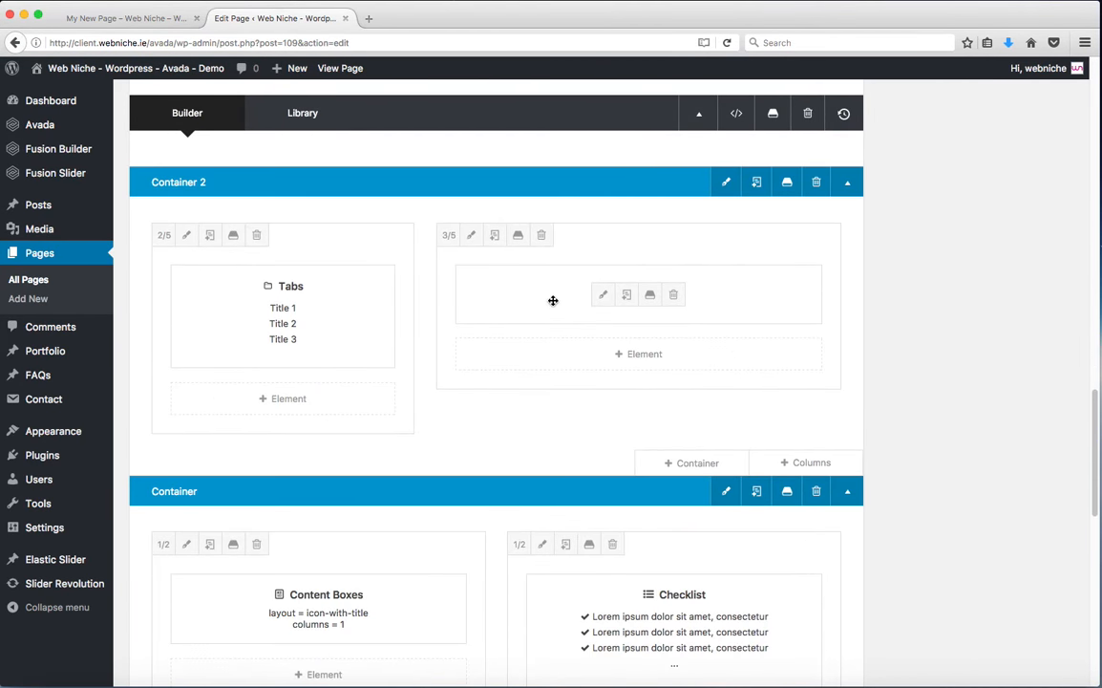
{"action": "scroll", "coordinate": [554, 425], "scroll_direction": "down", "scroll_amount": 5}
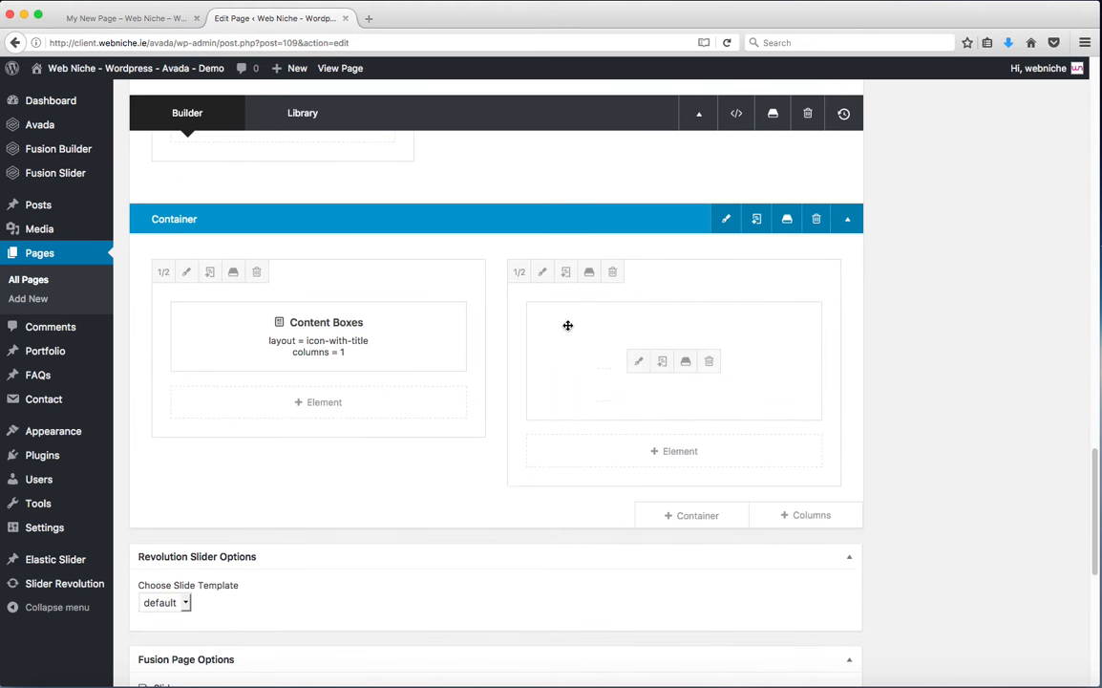
{"action": "left_click", "coordinate": [519, 272]}
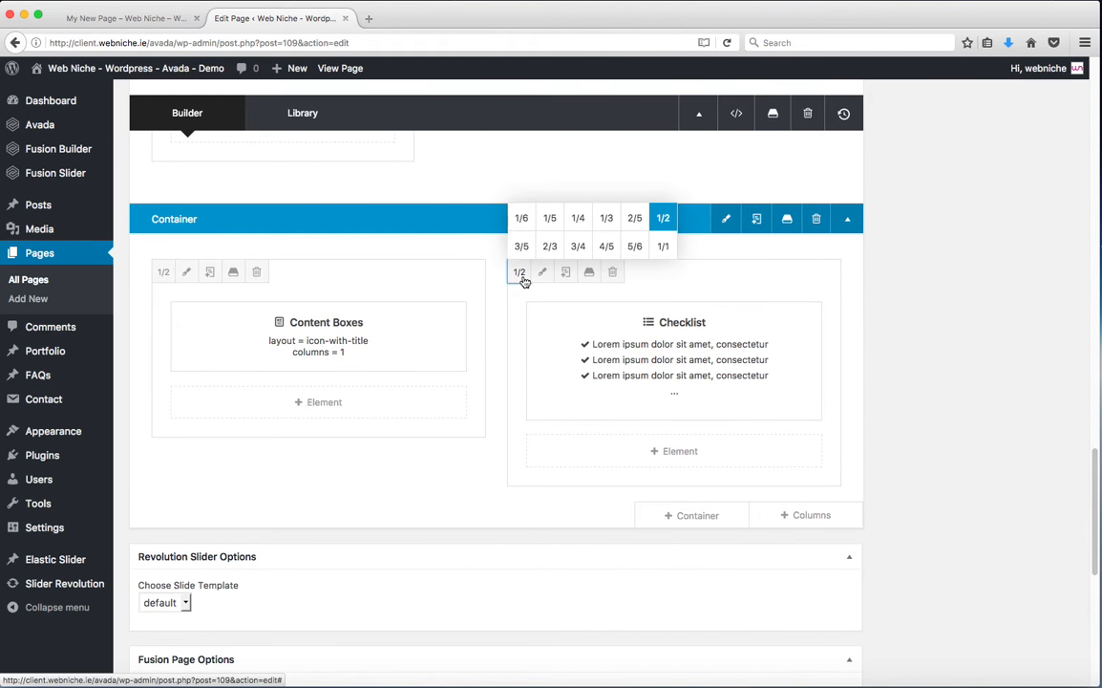
{"action": "left_click", "coordinate": [608, 219]}
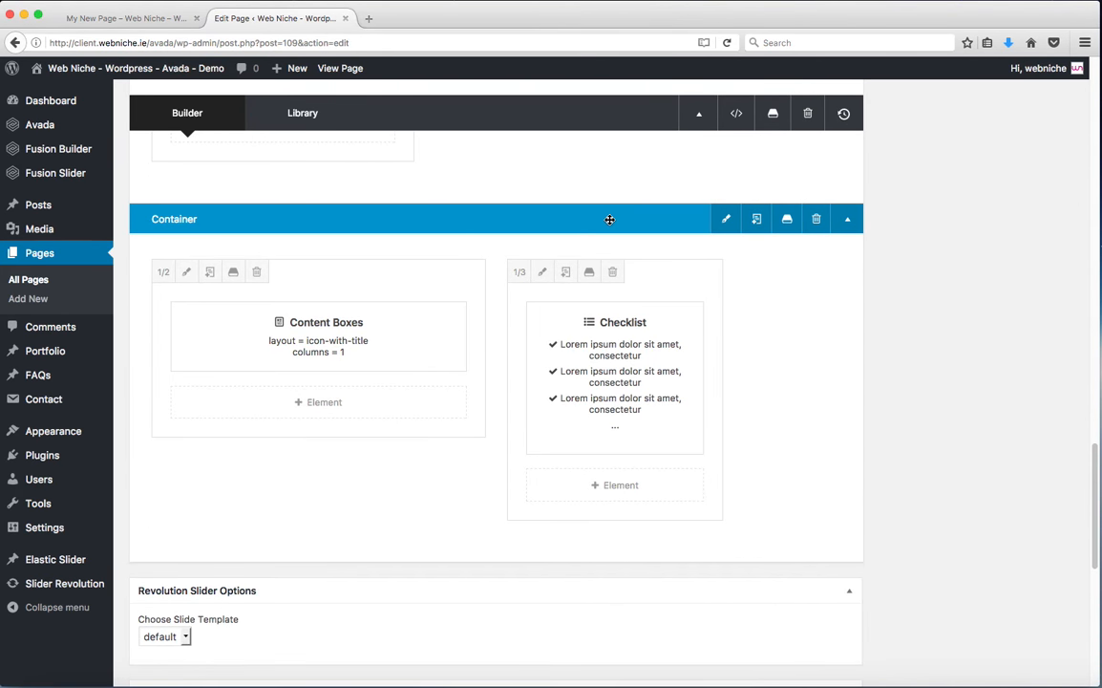
Resize the Content Boxes column in the last container to 2/3 width.
{"action": "left_click", "coordinate": [163, 272]}
{"action": "left_click", "coordinate": [166, 247]}
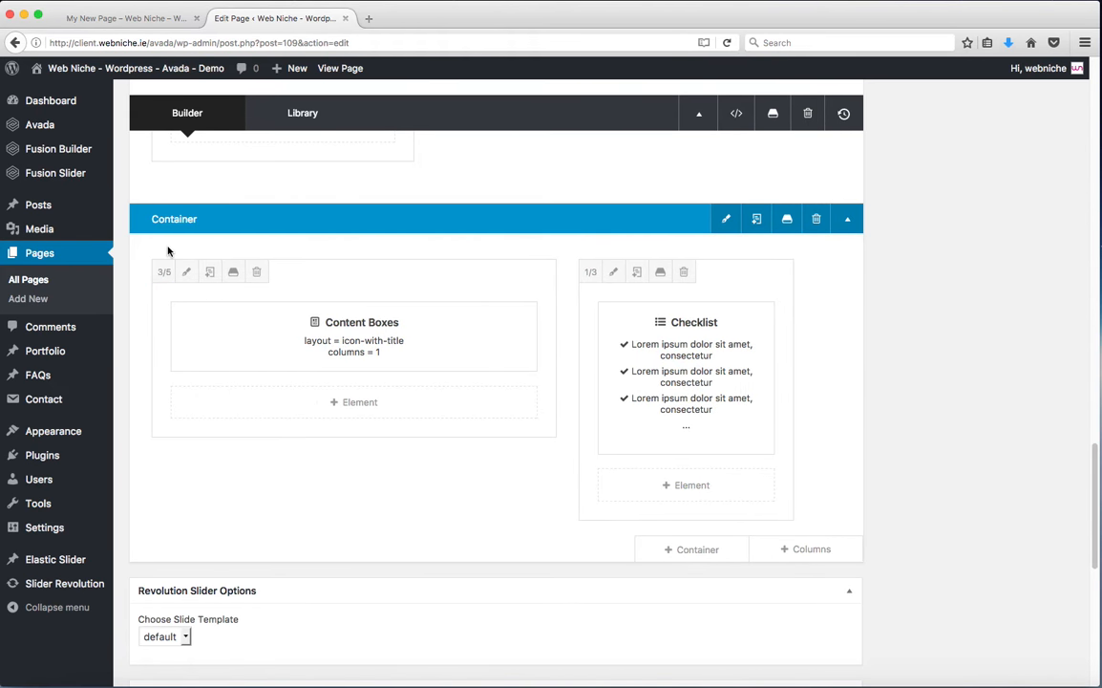
{"action": "left_click", "coordinate": [164, 272]}
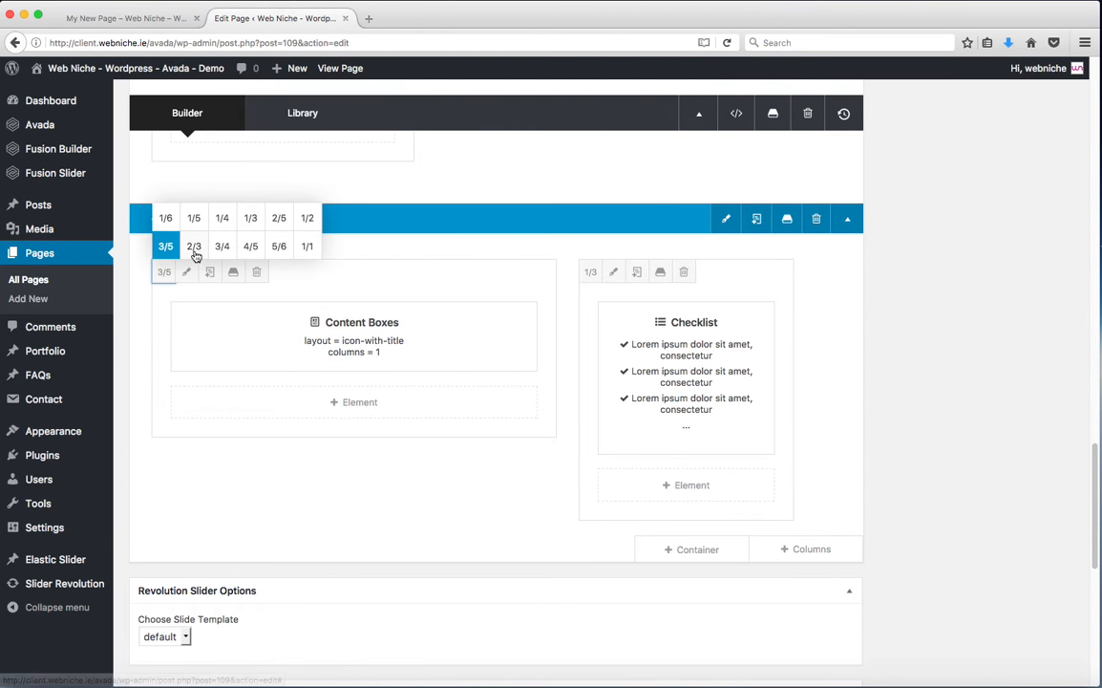
{"action": "left_click", "coordinate": [194, 248]}
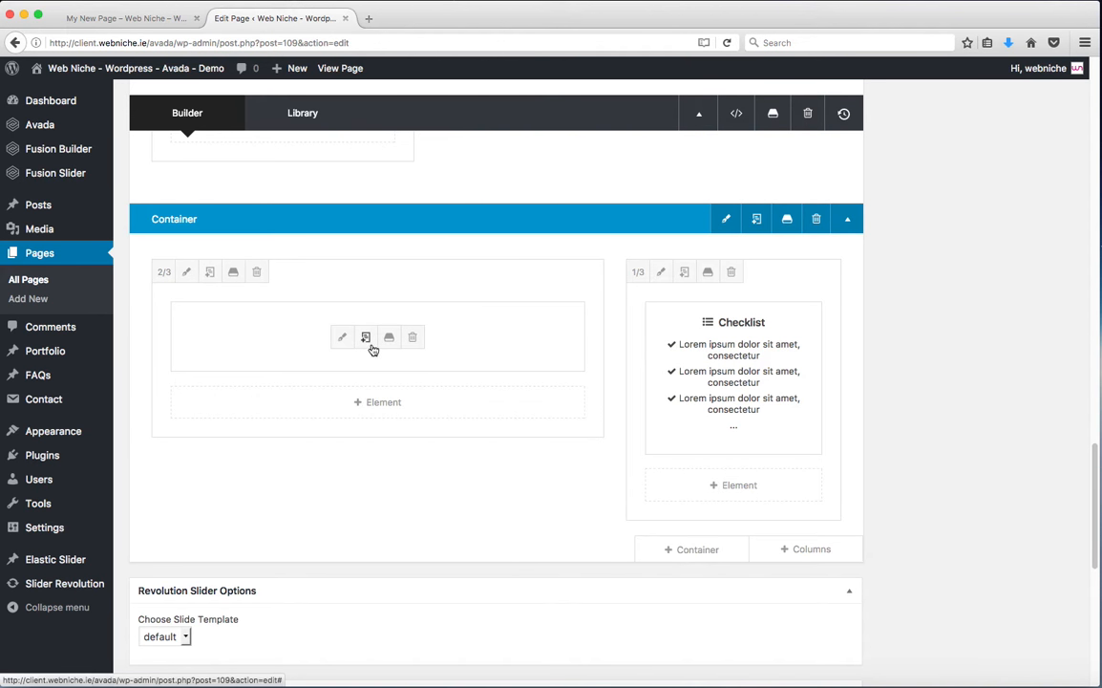
Change the Content Boxes element's Box Layout to Clean Layout Horizontal.
{"action": "left_click", "coordinate": [343, 338]}
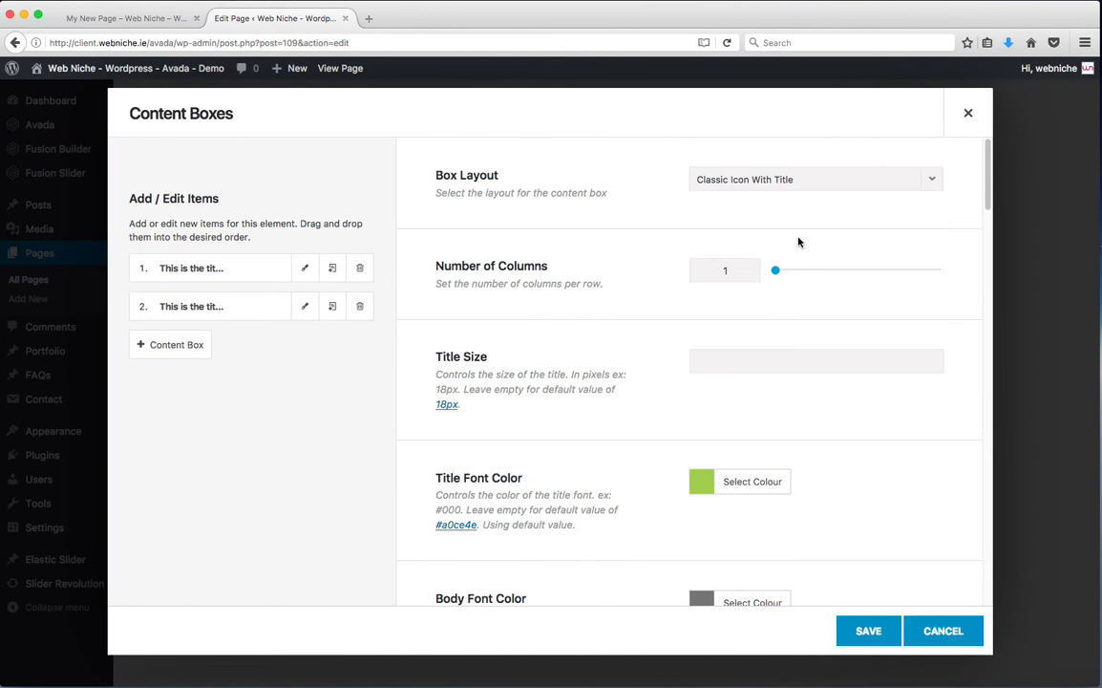
{"action": "left_click", "coordinate": [788, 181]}
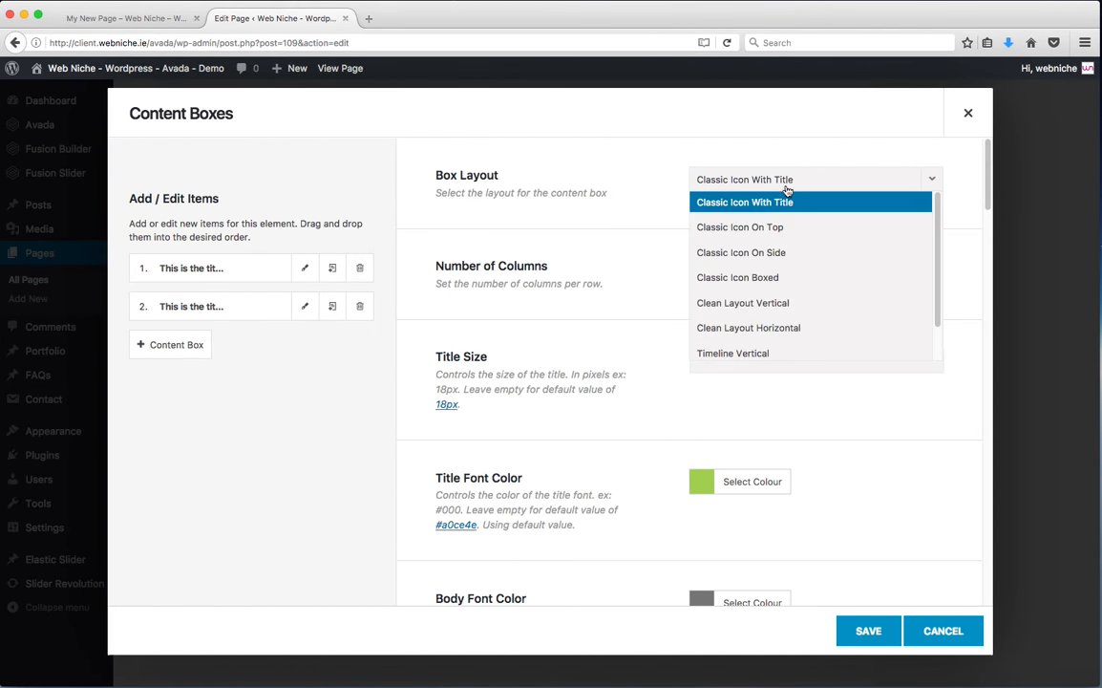
{"action": "left_click", "coordinate": [764, 328]}
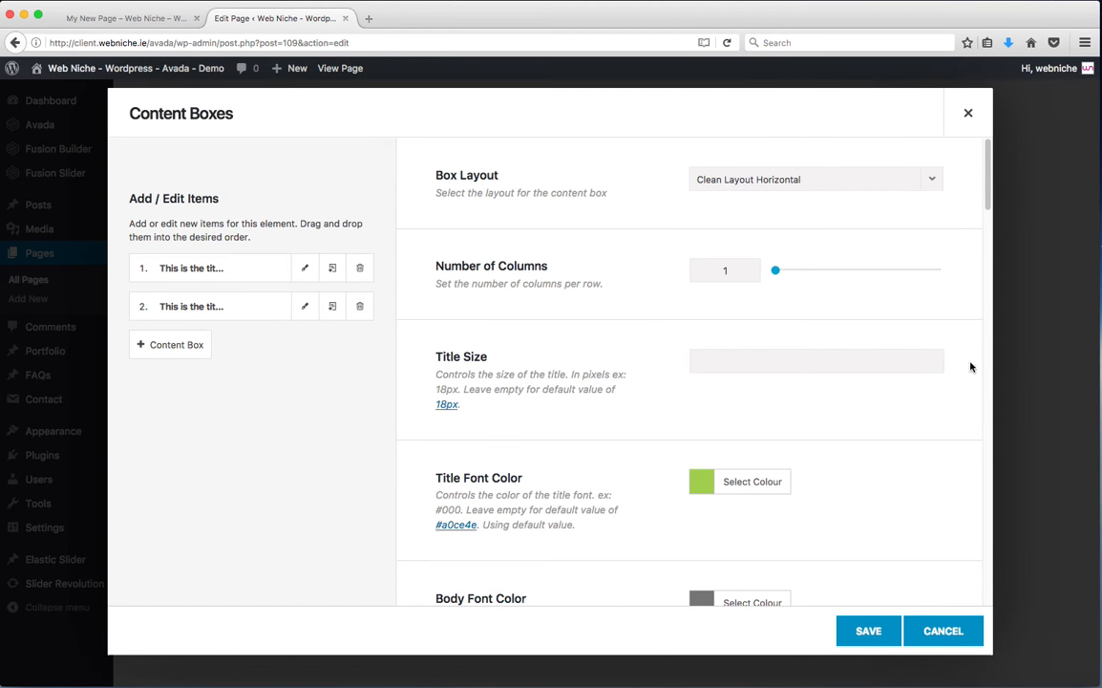
Save the Content Boxes settings and update the page.
{"action": "left_click", "coordinate": [871, 633]}
{"action": "scroll", "coordinate": [989, 201], "scroll_direction": "up", "scroll_amount": 3}
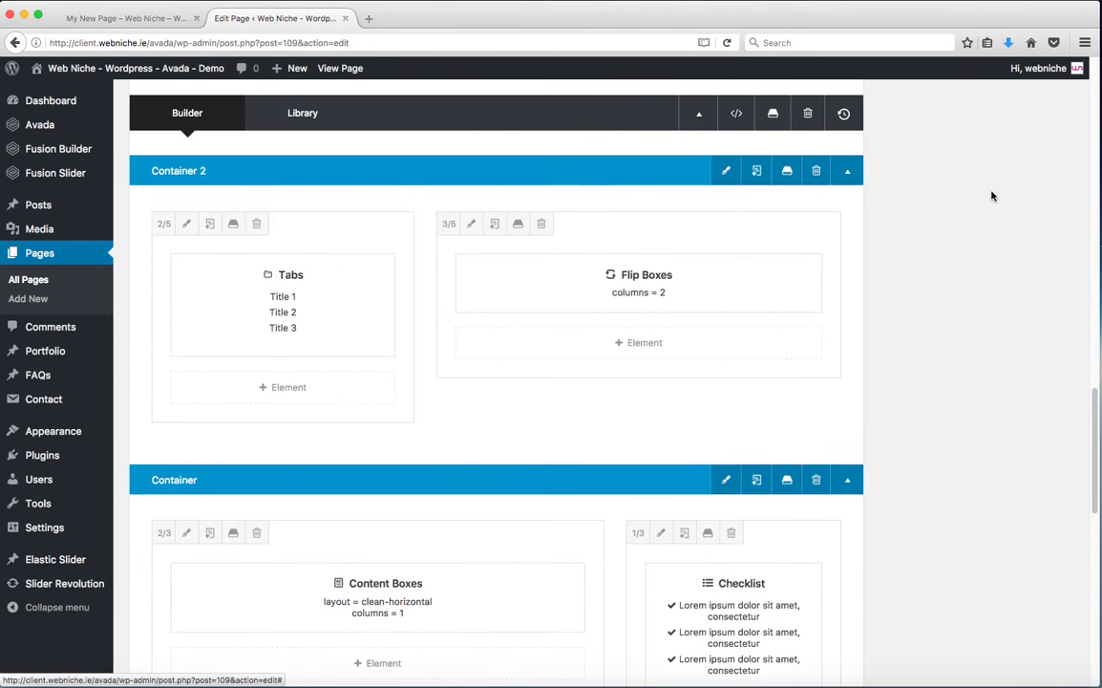
{"action": "scroll", "coordinate": [994, 197], "scroll_direction": "up", "scroll_amount": 5}
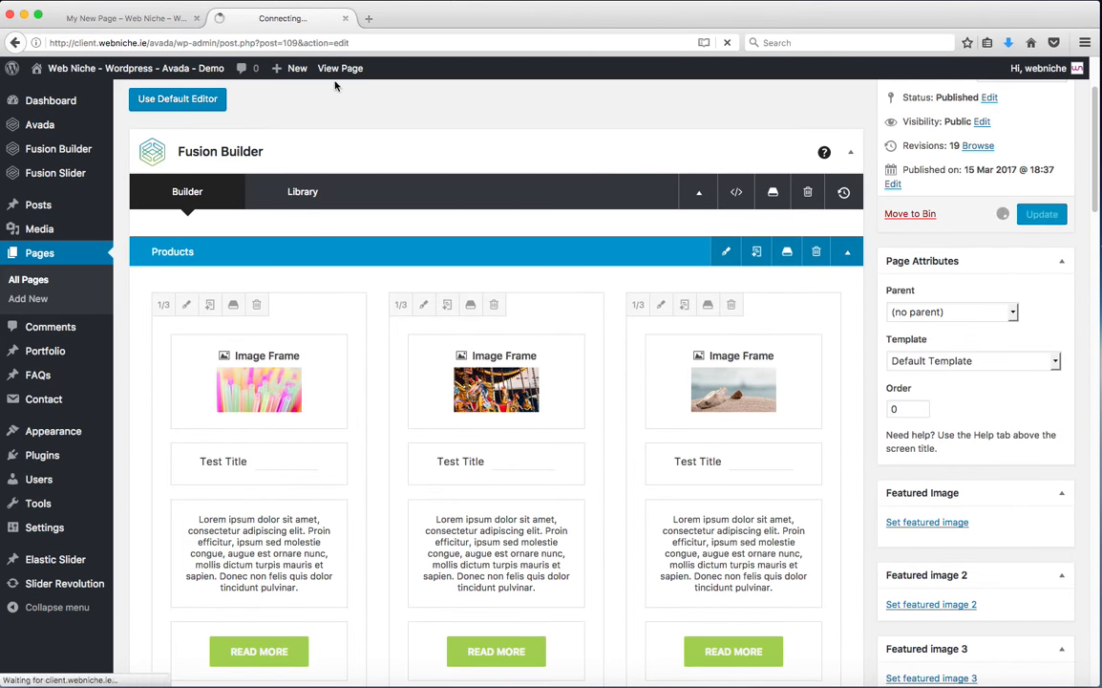
Reload the live My New Page and examine the layout of the content boxes and checklist.
{"action": "key", "text": "ctrl+shift+Tab"}
{"action": "scroll", "coordinate": [195, 353], "scroll_direction": "down", "scroll_amount": 1}
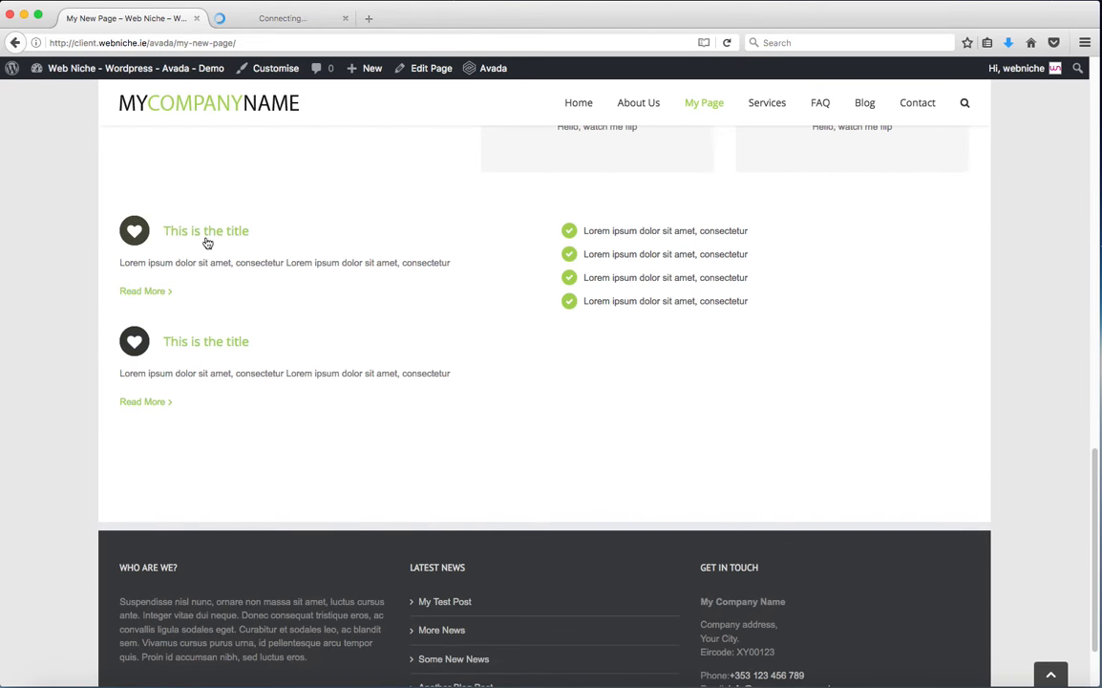
{"action": "left_click", "coordinate": [727, 44]}
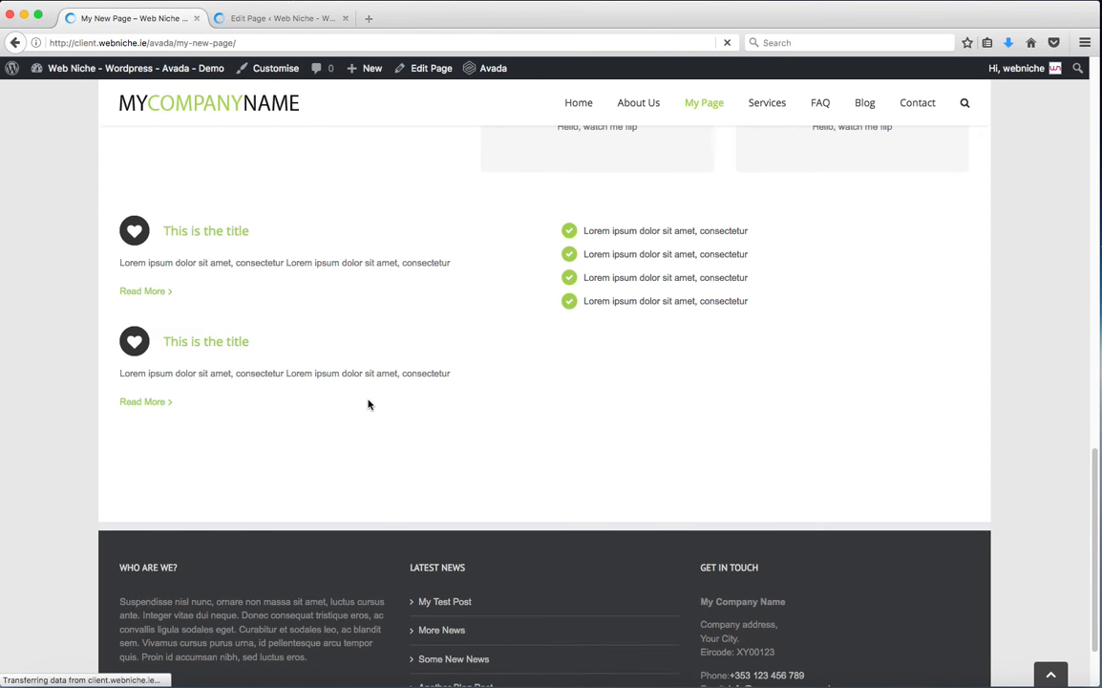
{"action": "scroll", "coordinate": [440, 496], "scroll_direction": "up", "scroll_amount": 3}
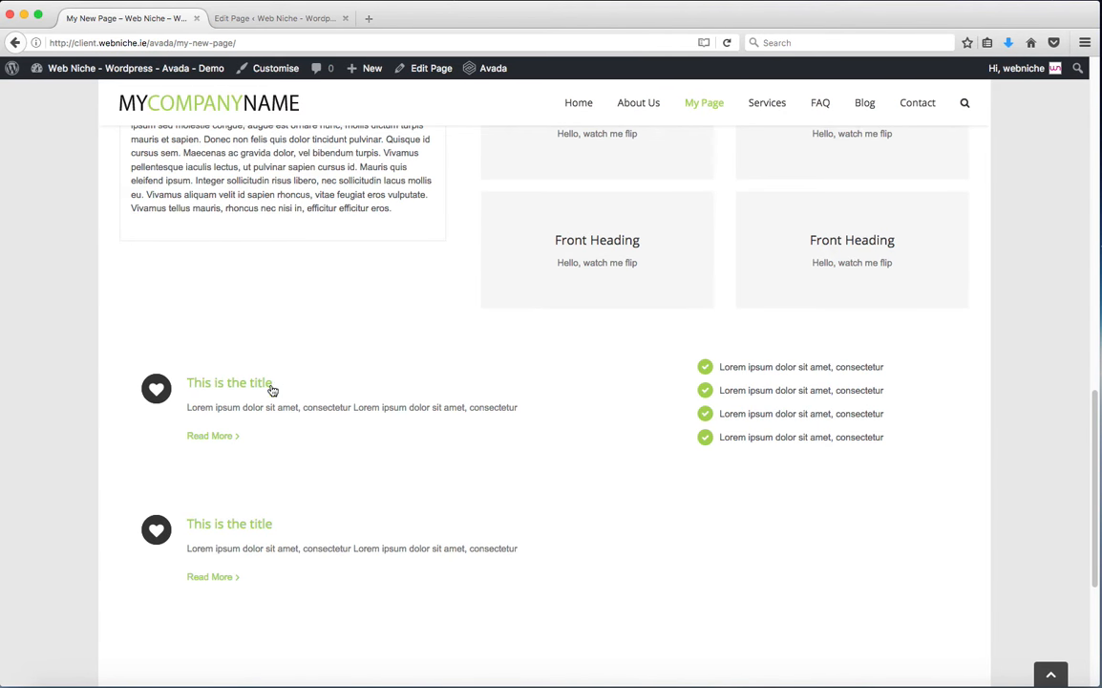
Return to the page editor and set the Content Boxes element's Link Type to Button.
{"action": "left_click", "coordinate": [236, 19]}
{"action": "scroll", "coordinate": [611, 392], "scroll_direction": "down", "scroll_amount": 15}
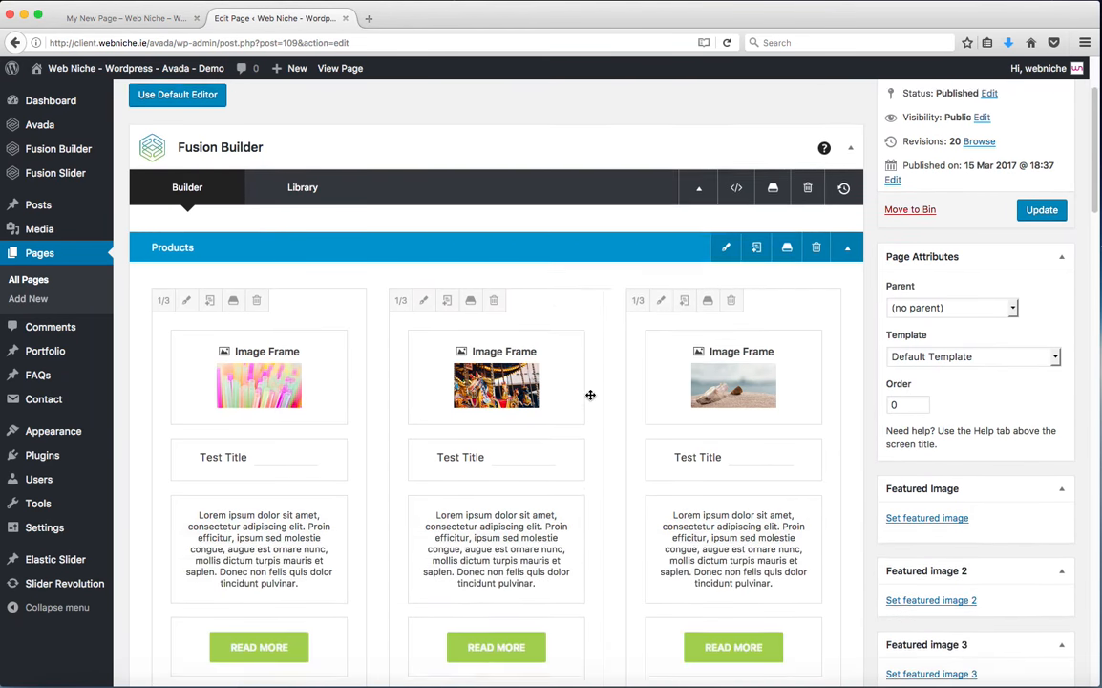
{"action": "scroll", "coordinate": [614, 390], "scroll_direction": "down", "scroll_amount": 5}
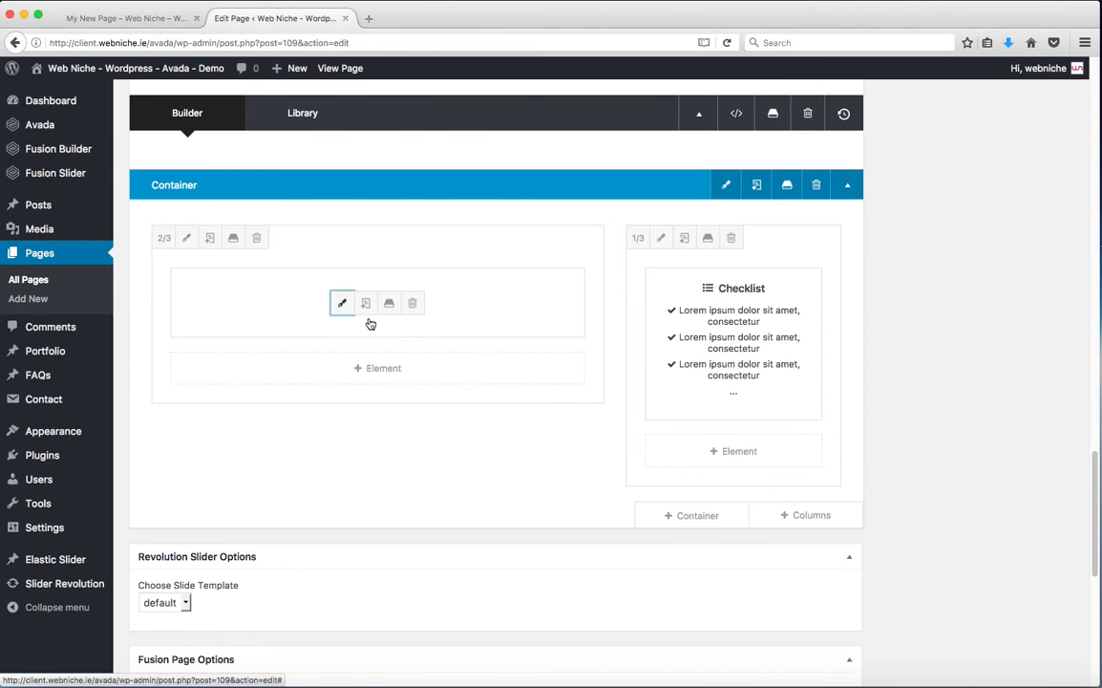
{"action": "left_click", "coordinate": [343, 304]}
{"action": "scroll", "coordinate": [504, 366], "scroll_direction": "down", "scroll_amount": 9}
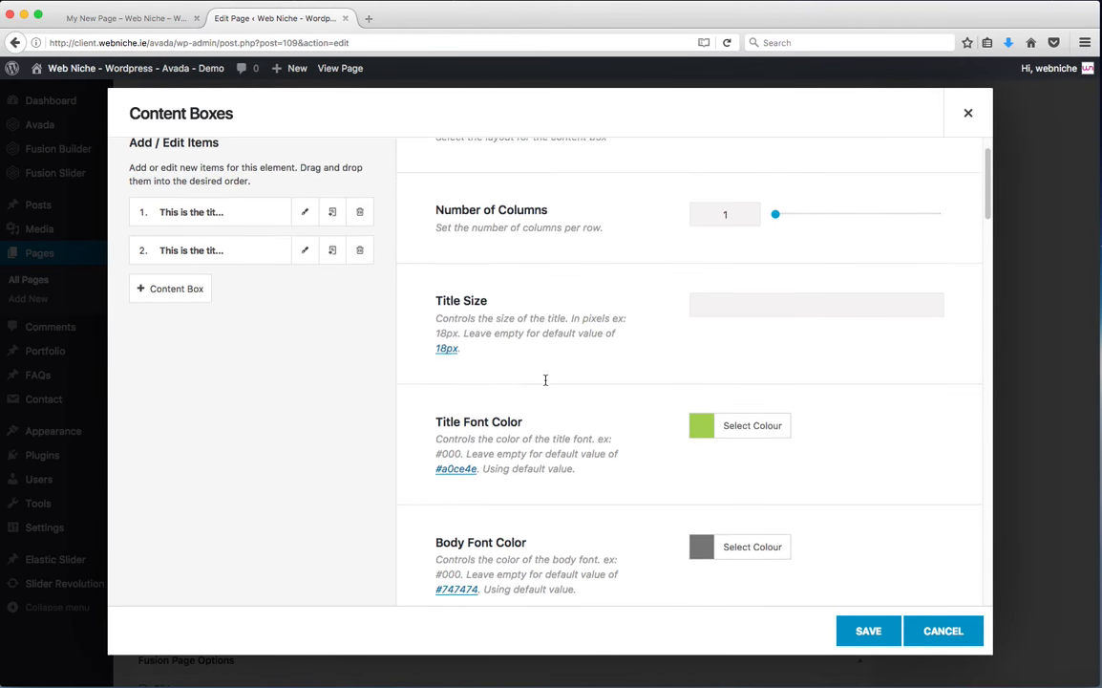
{"action": "scroll", "coordinate": [571, 401], "scroll_direction": "down", "scroll_amount": 10}
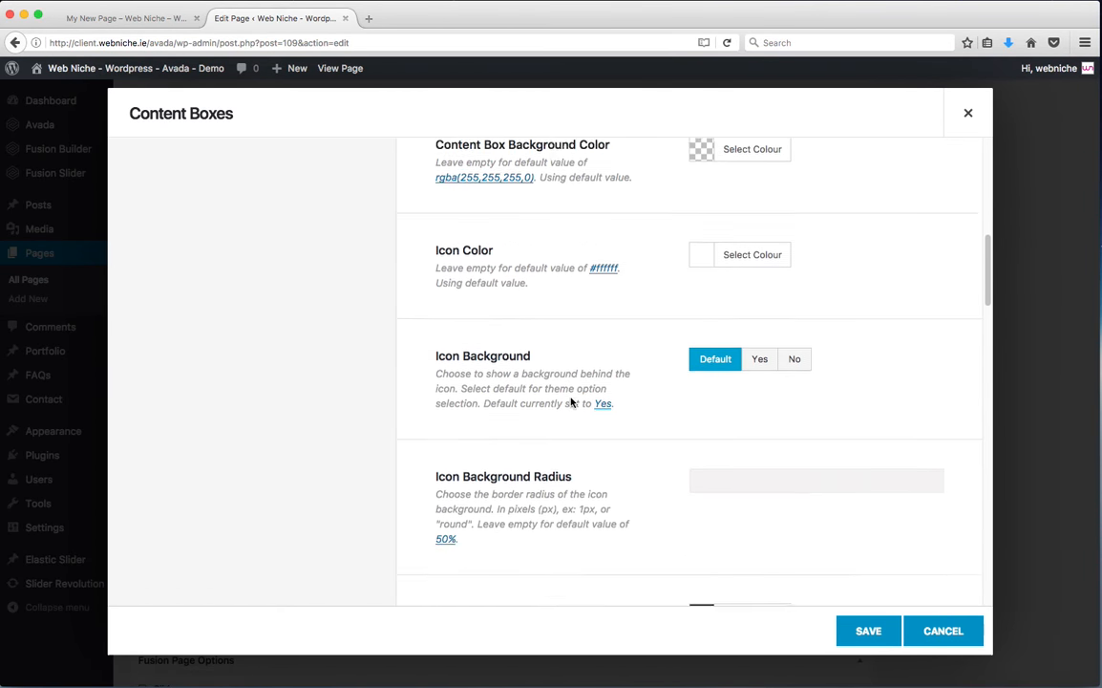
{"action": "scroll", "coordinate": [571, 397], "scroll_direction": "down", "scroll_amount": 3}
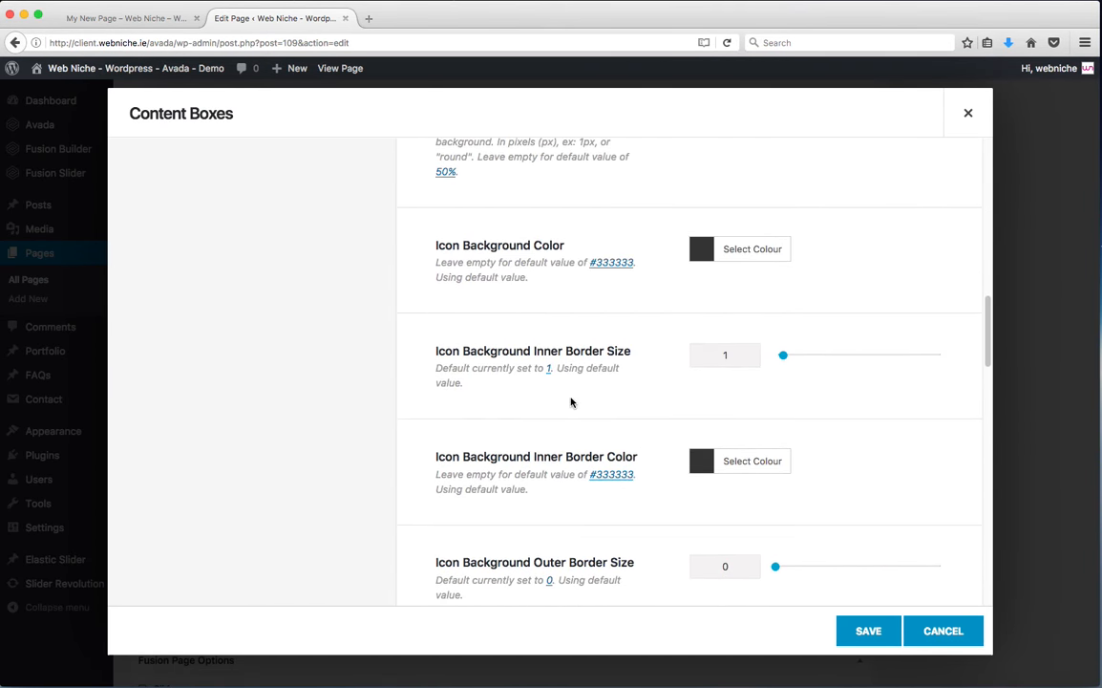
{"action": "scroll", "coordinate": [570, 399], "scroll_direction": "down", "scroll_amount": 8}
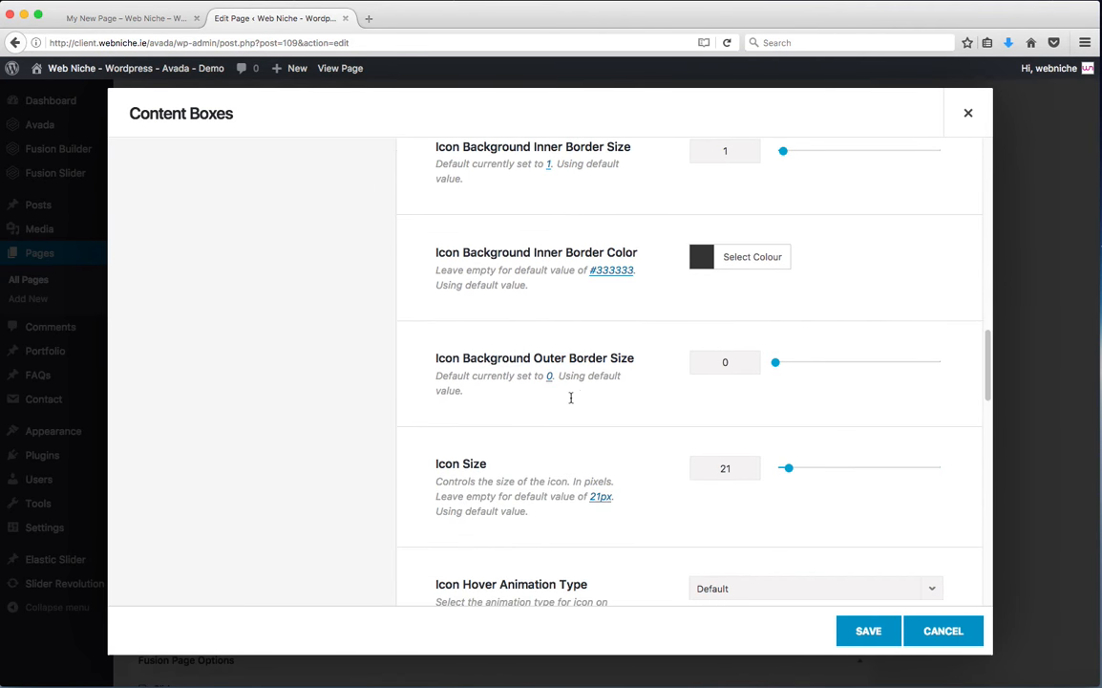
{"action": "scroll", "coordinate": [571, 399], "scroll_direction": "down", "scroll_amount": 2}
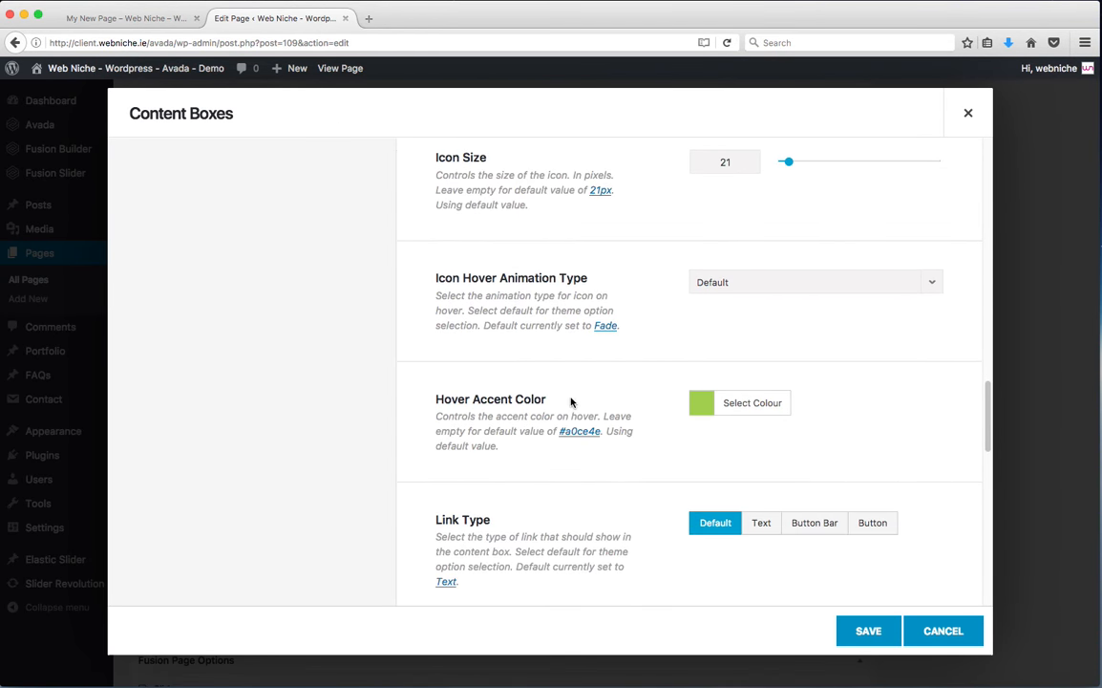
{"action": "scroll", "coordinate": [571, 402], "scroll_direction": "down", "scroll_amount": 5}
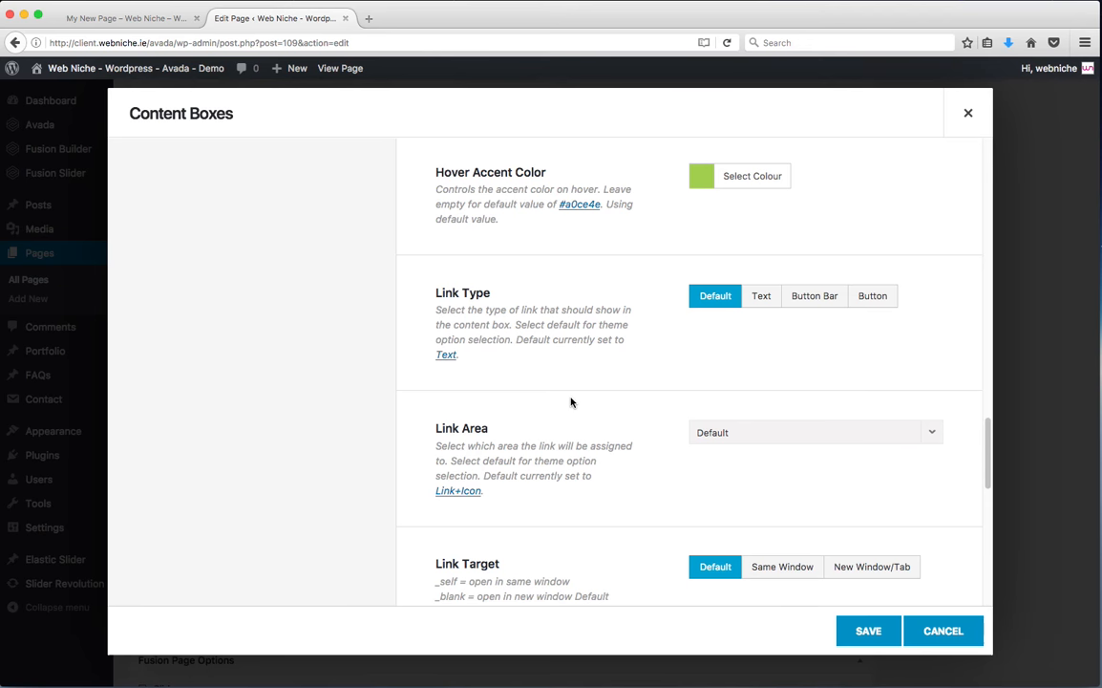
{"action": "left_click", "coordinate": [873, 303]}
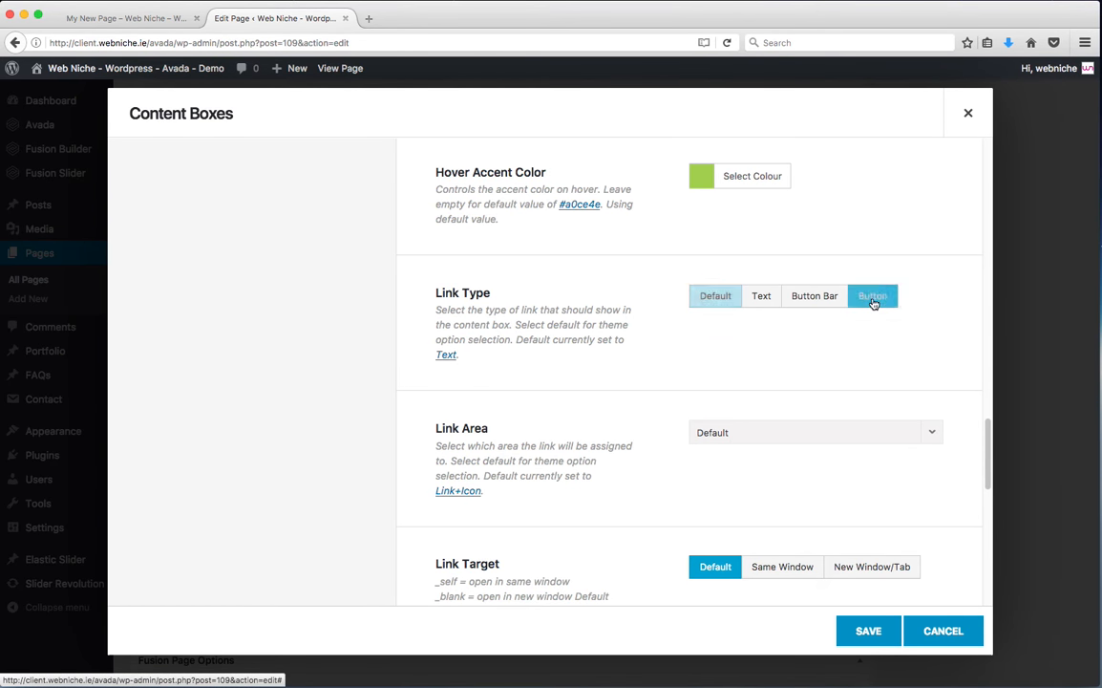
Review the Content Boxes element's remaining link, alignment, animation, margin, visibility and icon options.
{"action": "scroll", "coordinate": [571, 426], "scroll_direction": "down", "scroll_amount": 3}
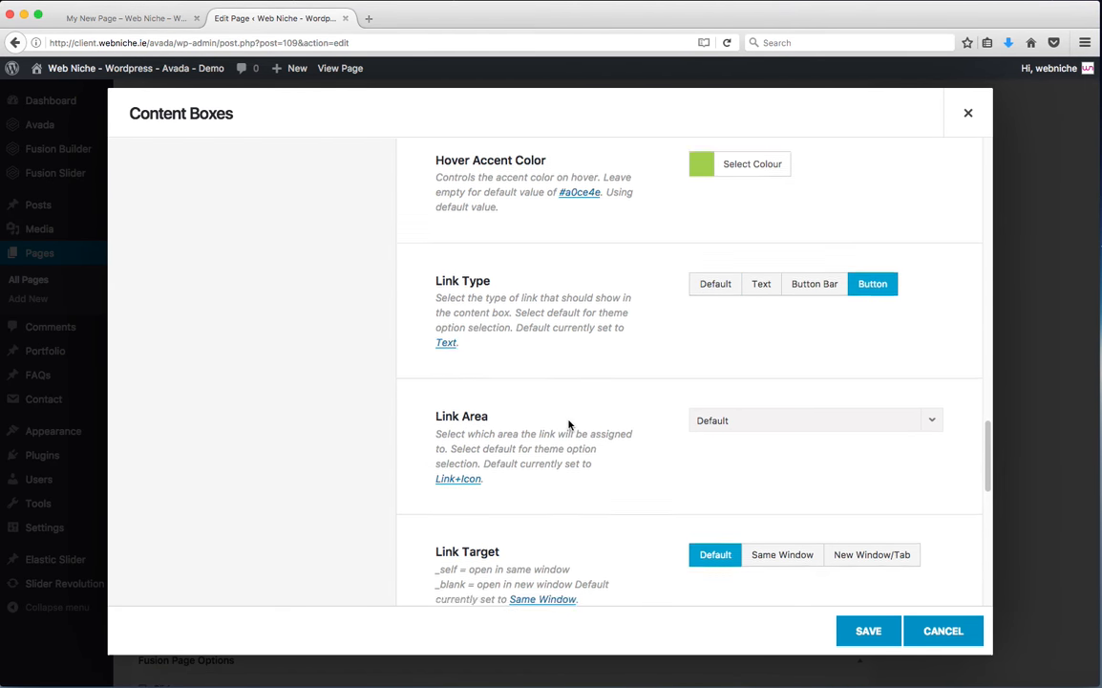
{"action": "scroll", "coordinate": [596, 420], "scroll_direction": "down", "scroll_amount": 6}
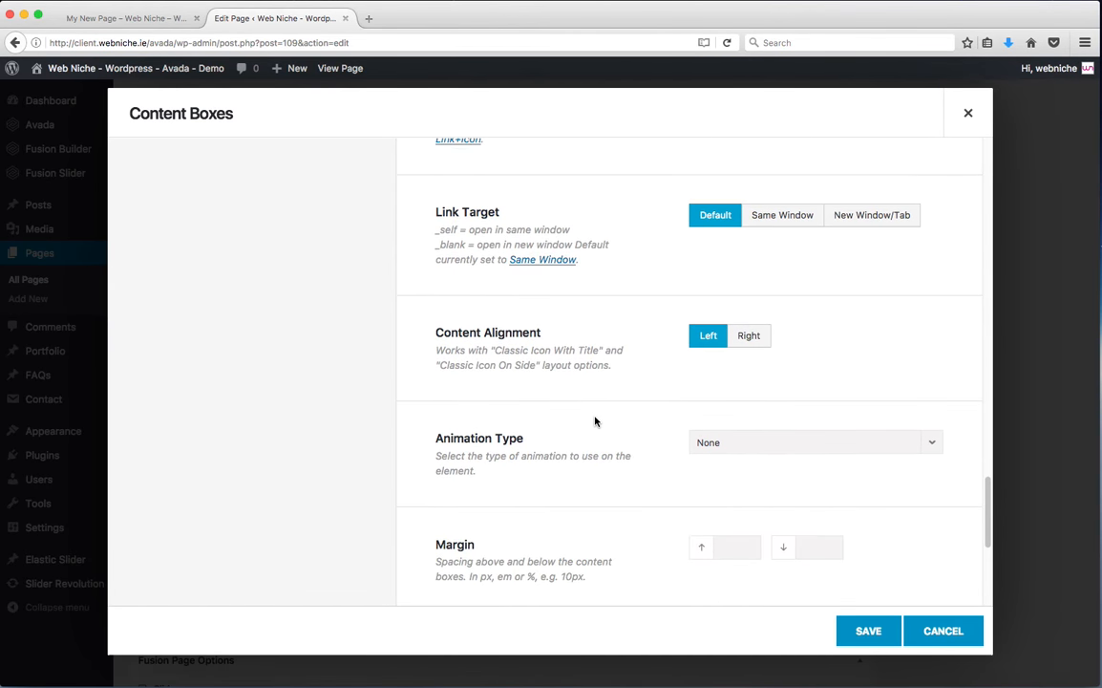
{"action": "scroll", "coordinate": [567, 382], "scroll_direction": "down", "scroll_amount": 3}
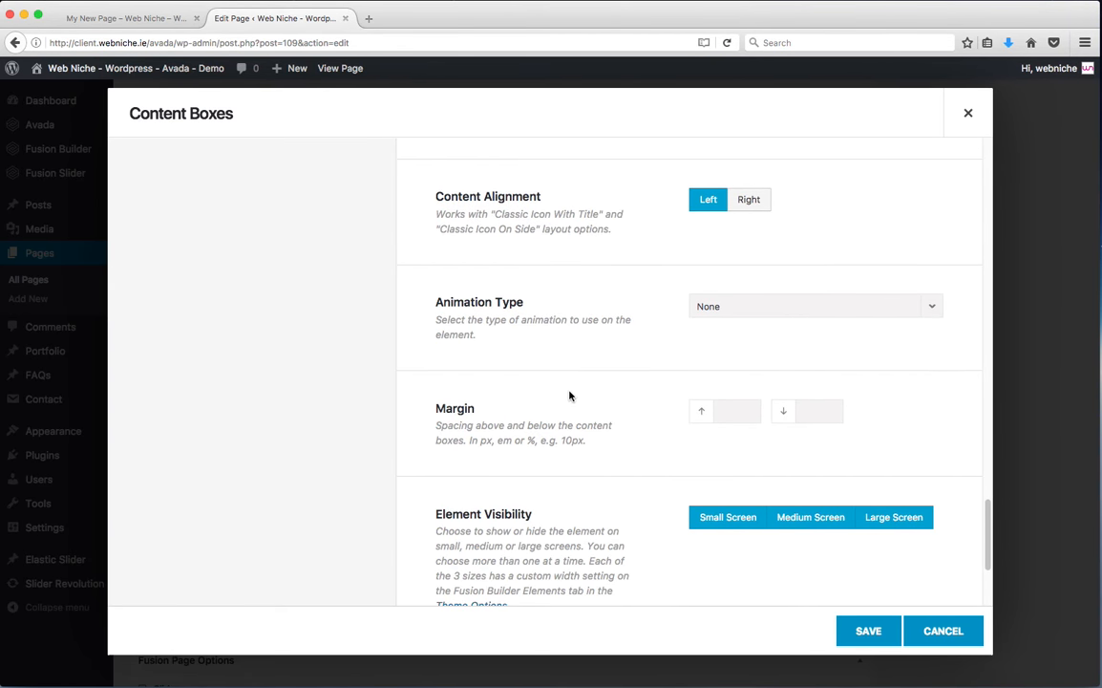
{"action": "scroll", "coordinate": [605, 414], "scroll_direction": "down", "scroll_amount": 2}
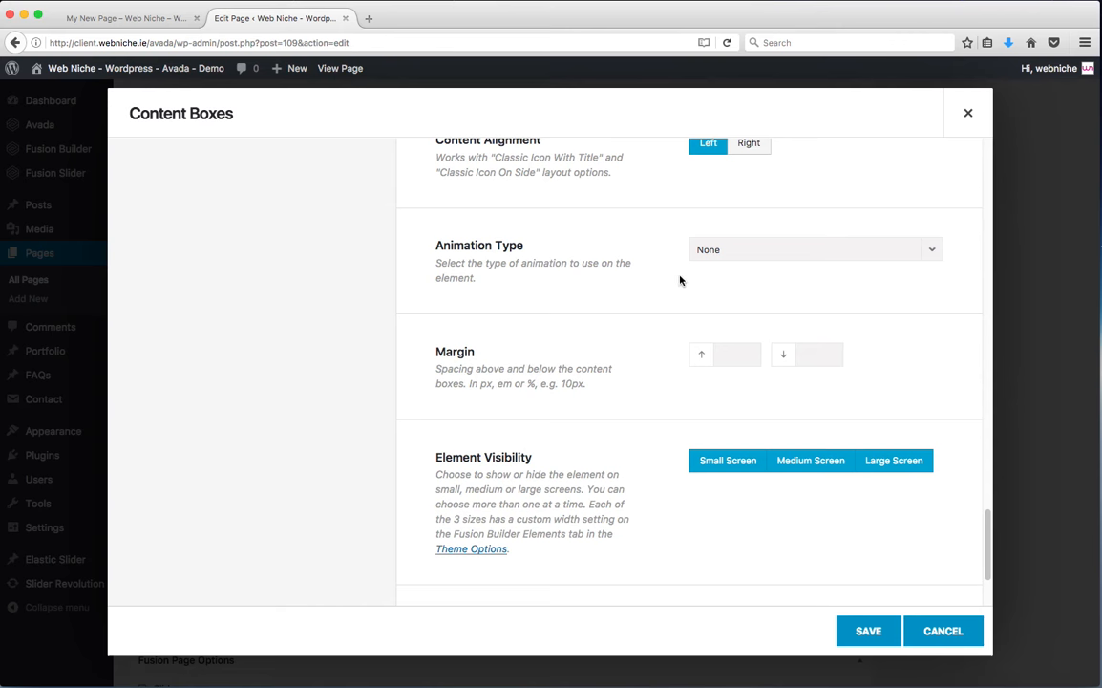
{"action": "scroll", "coordinate": [607, 386], "scroll_direction": "down", "scroll_amount": 4}
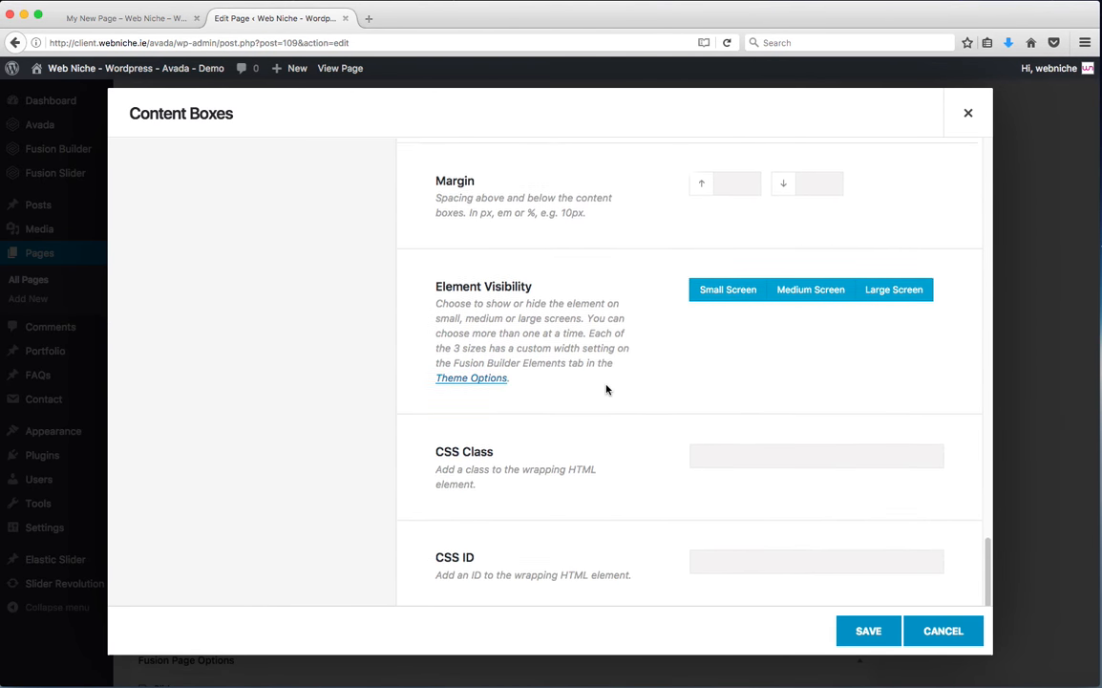
{"action": "scroll", "coordinate": [606, 389], "scroll_direction": "up", "scroll_amount": 15}
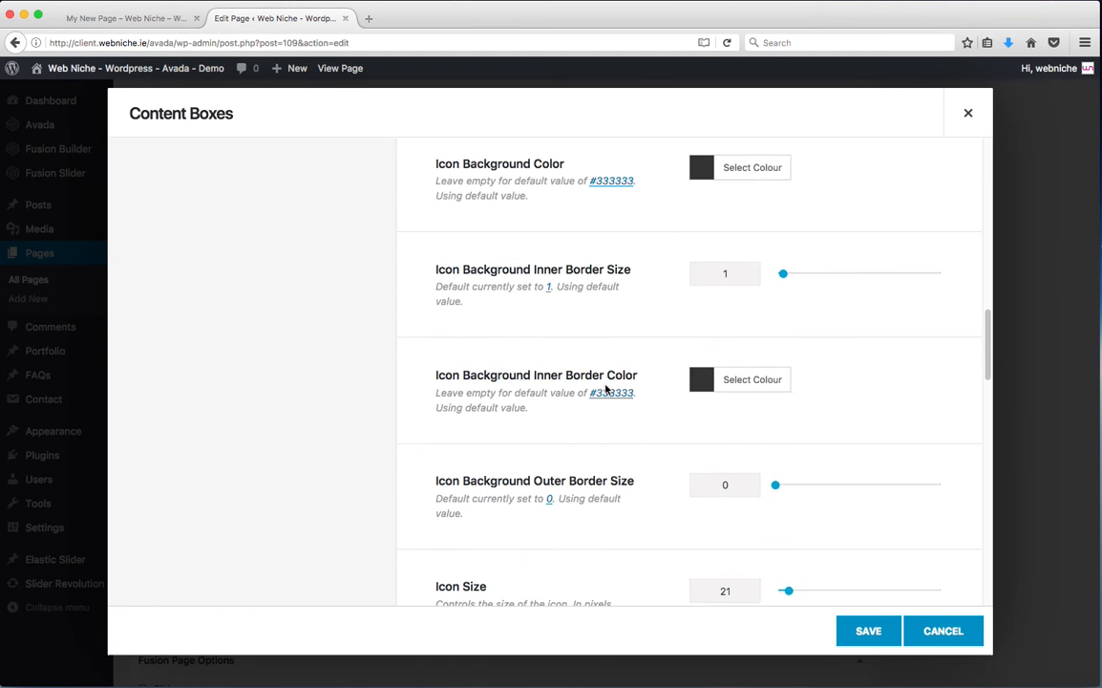
{"action": "scroll", "coordinate": [606, 389], "scroll_direction": "up", "scroll_amount": 10}
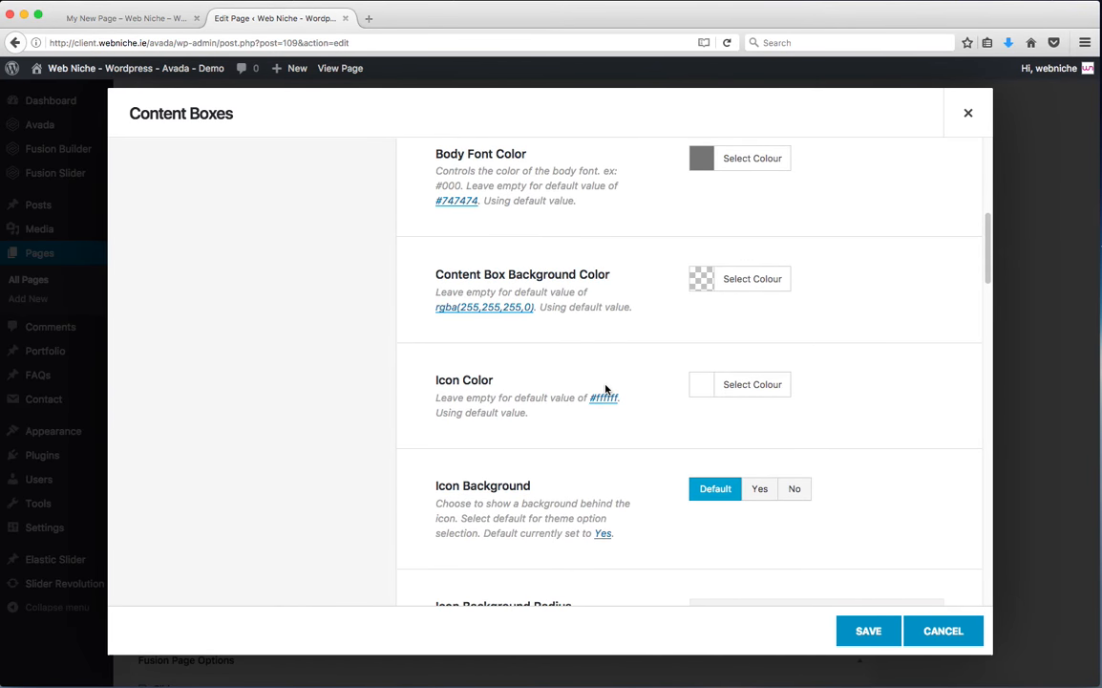
{"action": "scroll", "coordinate": [605, 389], "scroll_direction": "up", "scroll_amount": 3}
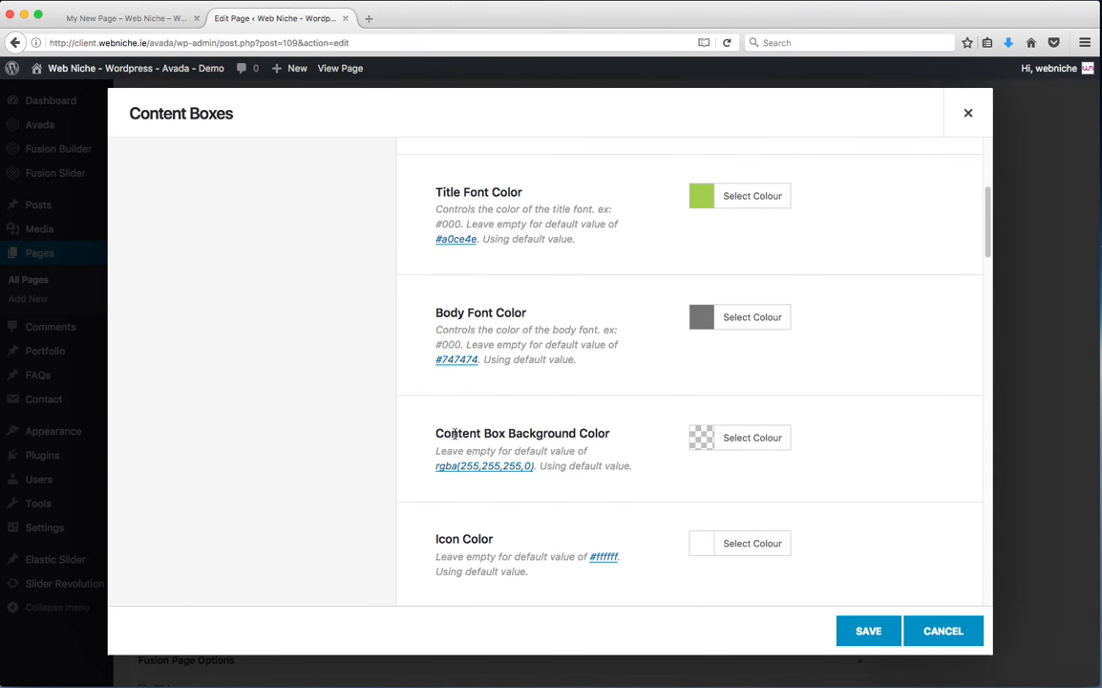
Set the Content Box Background Color to a very light grey, just off white.
{"action": "left_click_drag", "start_coordinate": [455, 434], "coordinate": [560, 428]}
{"action": "left_click", "coordinate": [727, 439]}
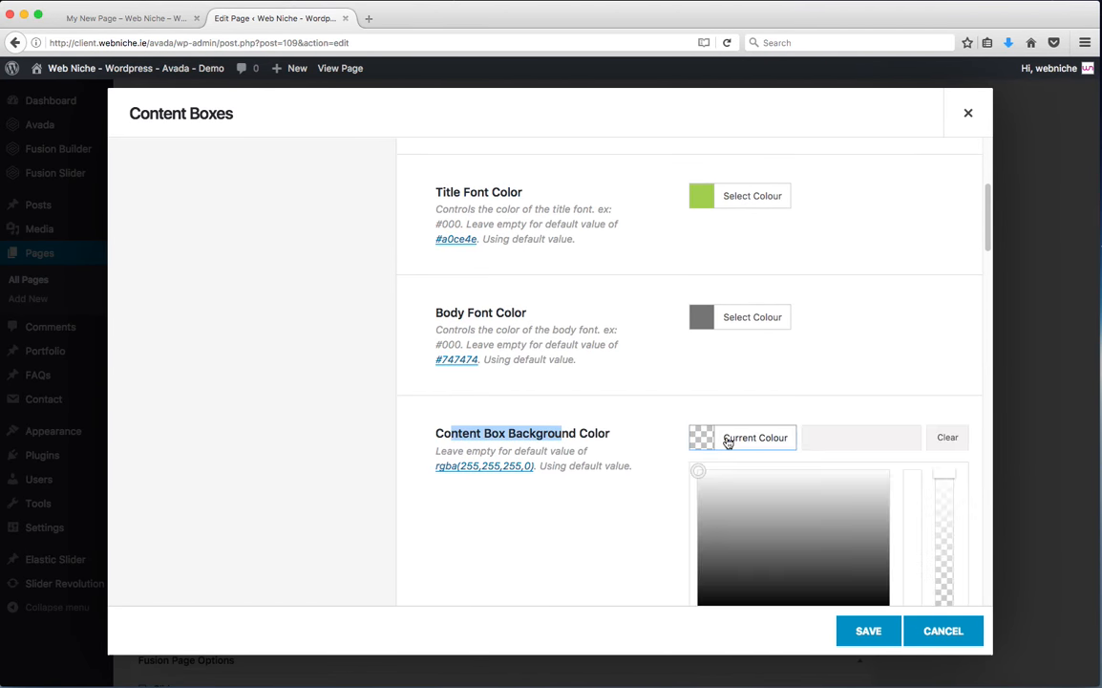
{"action": "scroll", "coordinate": [812, 431], "scroll_direction": "up", "scroll_amount": 3}
{"action": "scroll", "coordinate": [846, 433], "scroll_direction": "down", "scroll_amount": 6}
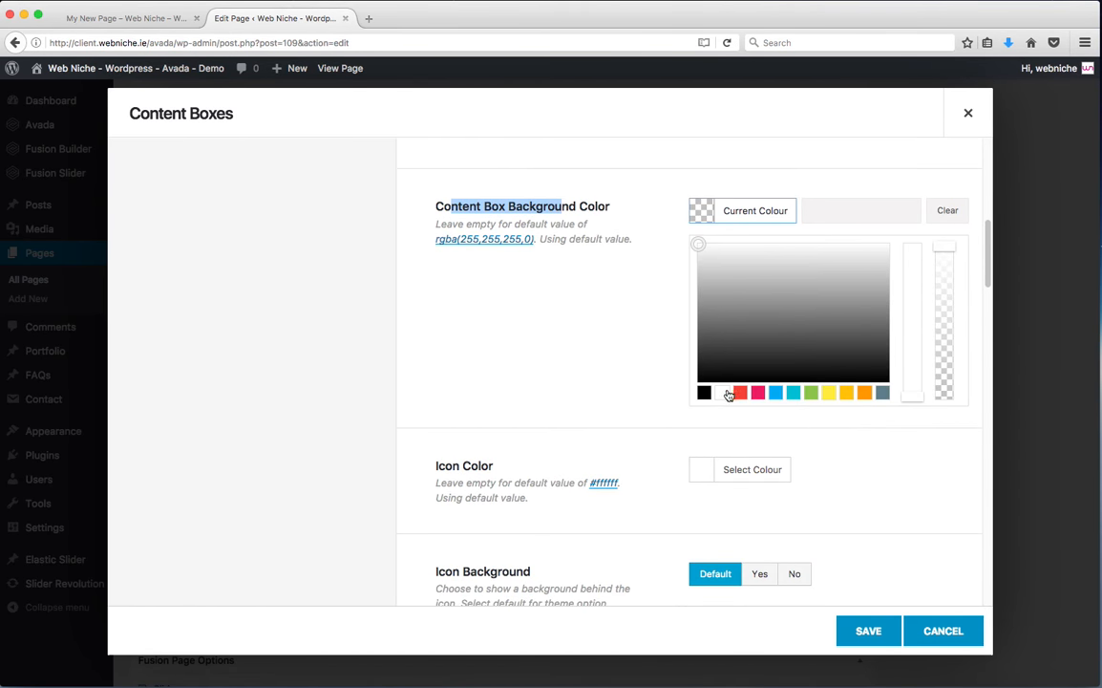
{"action": "mouse_move", "coordinate": [736, 272]}
{"action": "left_mouse_down"}
{"action": "mouse_move", "coordinate": [739, 236]}
{"action": "mouse_move", "coordinate": [730, 248]}
{"action": "mouse_move", "coordinate": [702, 249]}
{"action": "left_mouse_up"}
{"action": "left_click_drag", "start_coordinate": [950, 393], "coordinate": [950, 245]}
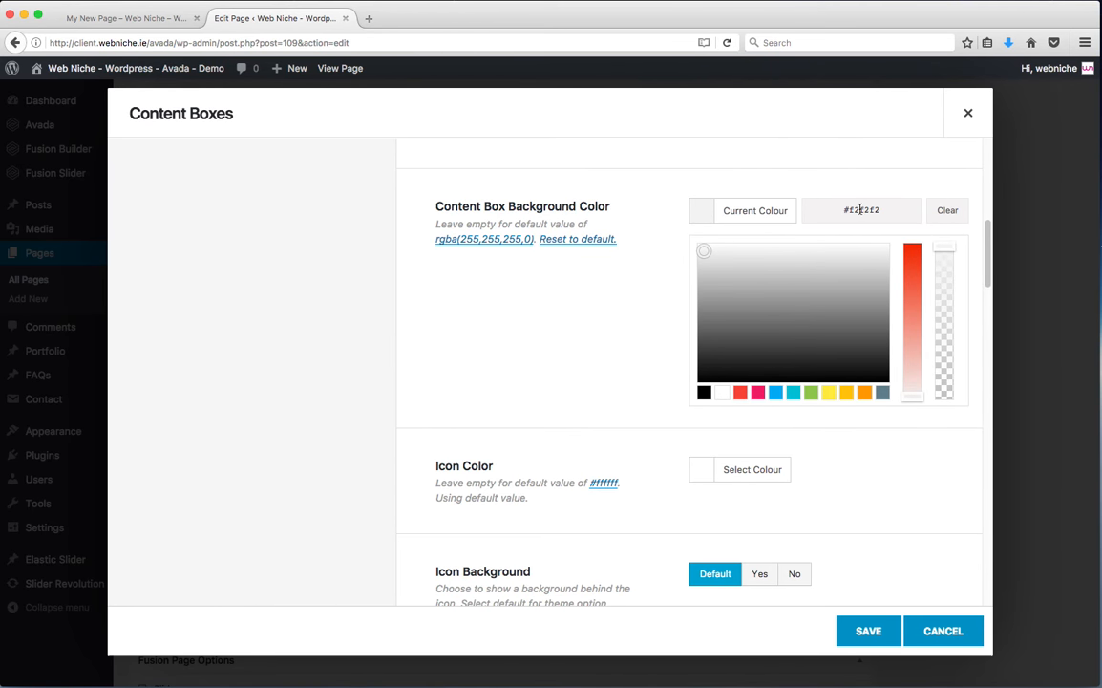
{"action": "left_click_drag", "start_coordinate": [706, 252], "coordinate": [716, 241]}
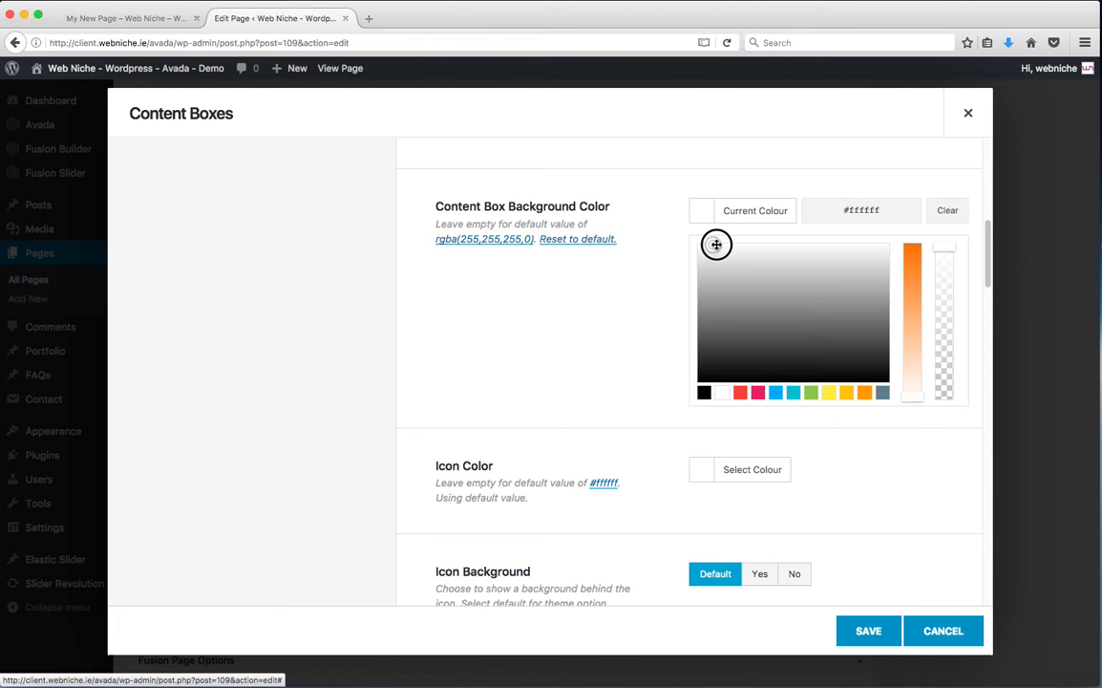
{"action": "left_click", "coordinate": [593, 350]}
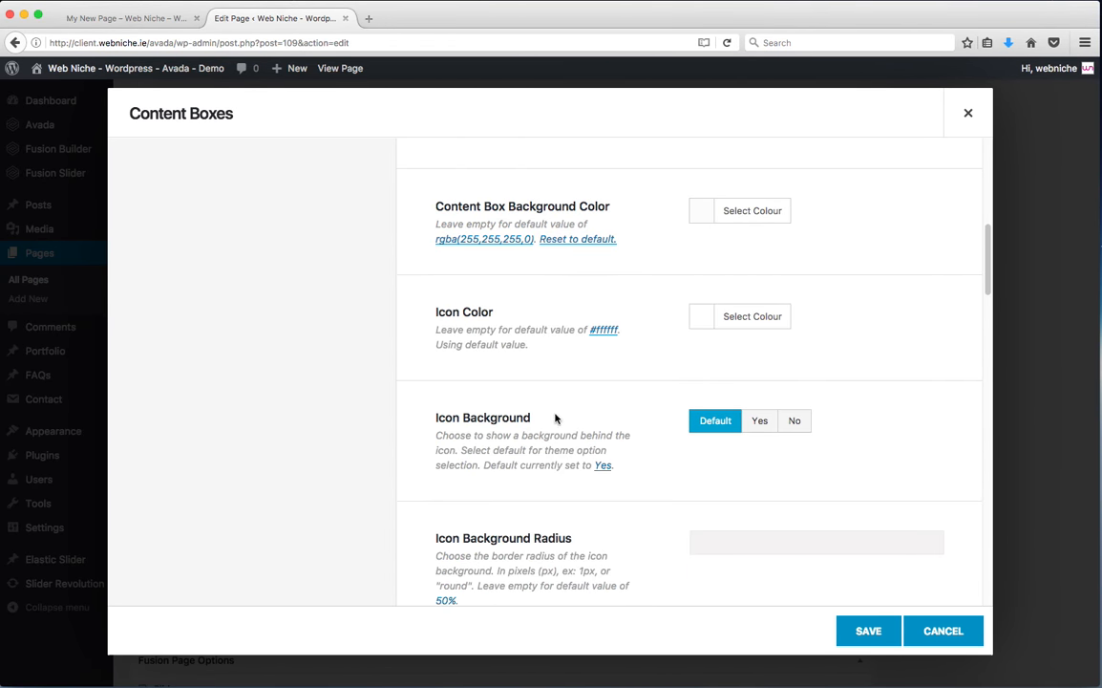
Reselect Clean Layout Horizontal as the Box Layout and save the Content Boxes settings.
{"action": "scroll", "coordinate": [541, 431], "scroll_direction": "up", "scroll_amount": 5}
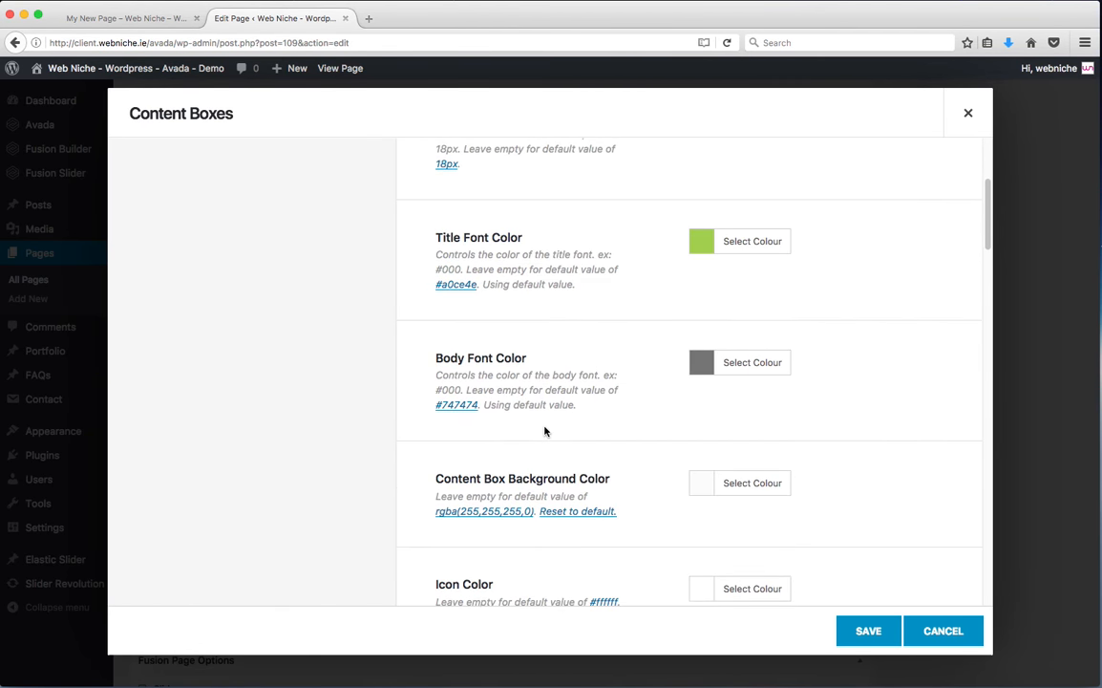
{"action": "scroll", "coordinate": [545, 430], "scroll_direction": "up", "scroll_amount": 1}
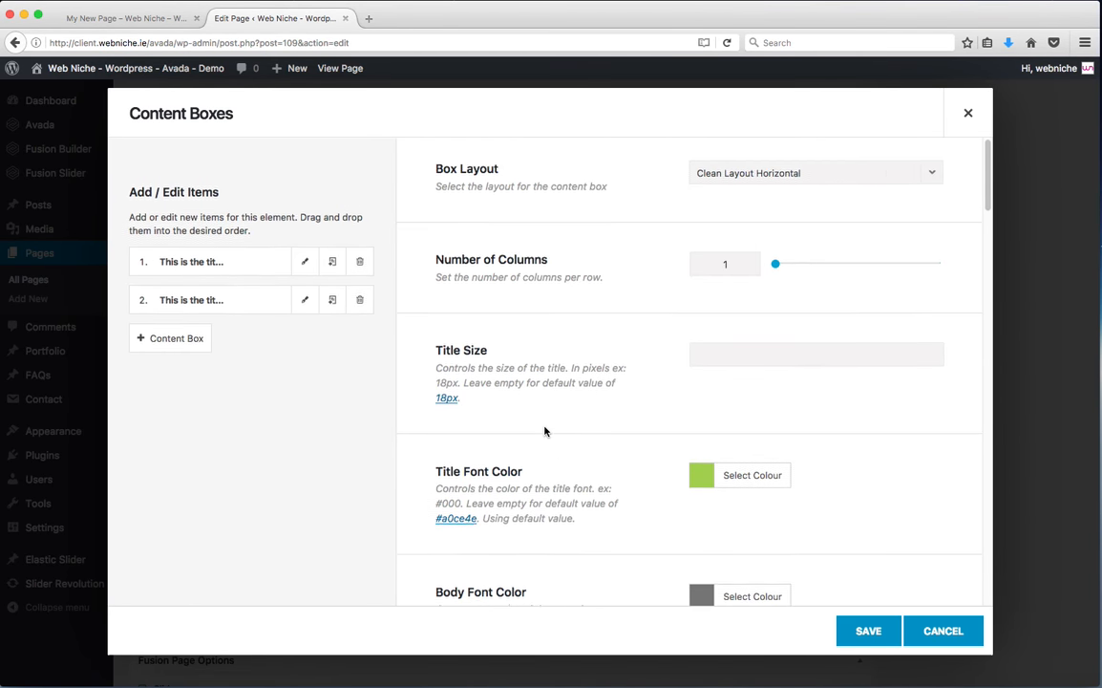
{"action": "left_click", "coordinate": [819, 183]}
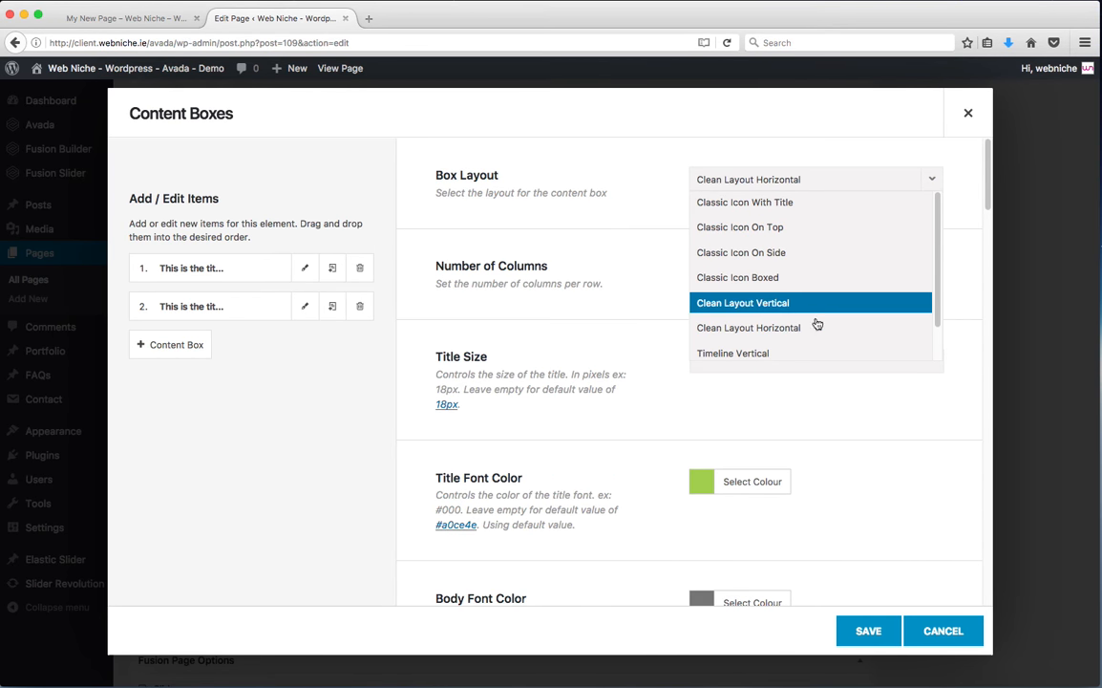
{"action": "left_click", "coordinate": [785, 327]}
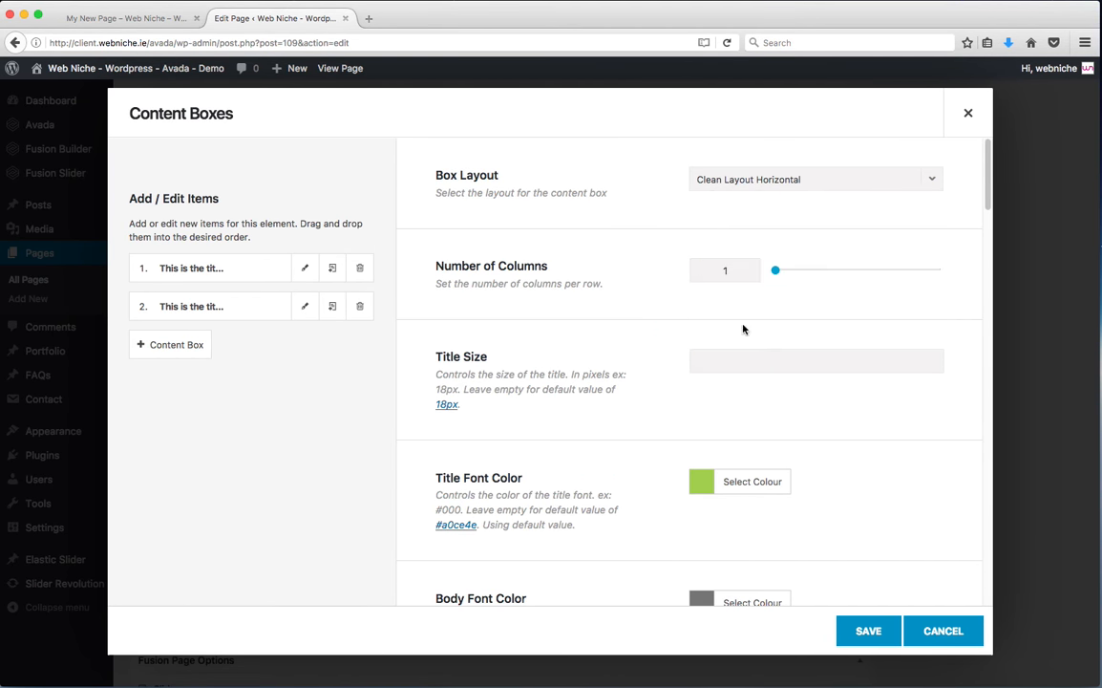
{"action": "left_click", "coordinate": [874, 635]}
Update the page and reload the live page to examine the content boxes' button links and background.
{"action": "scroll", "coordinate": [914, 393], "scroll_direction": "up", "scroll_amount": 20}
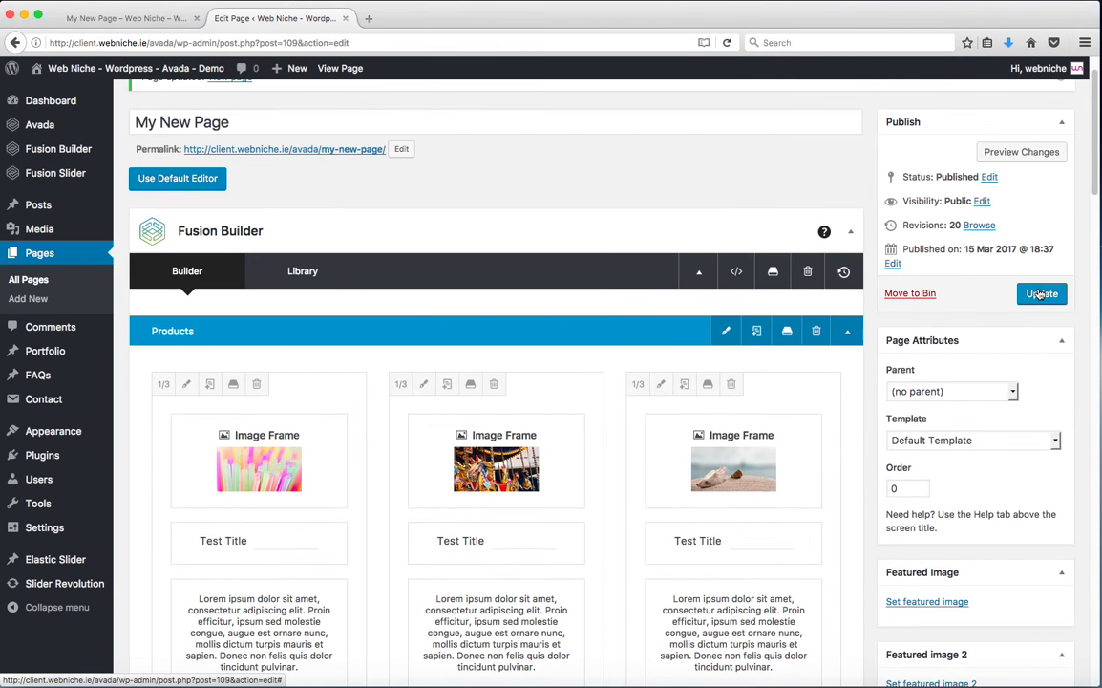
{"action": "left_click", "coordinate": [1042, 294]}
{"action": "left_click", "coordinate": [167, 17]}
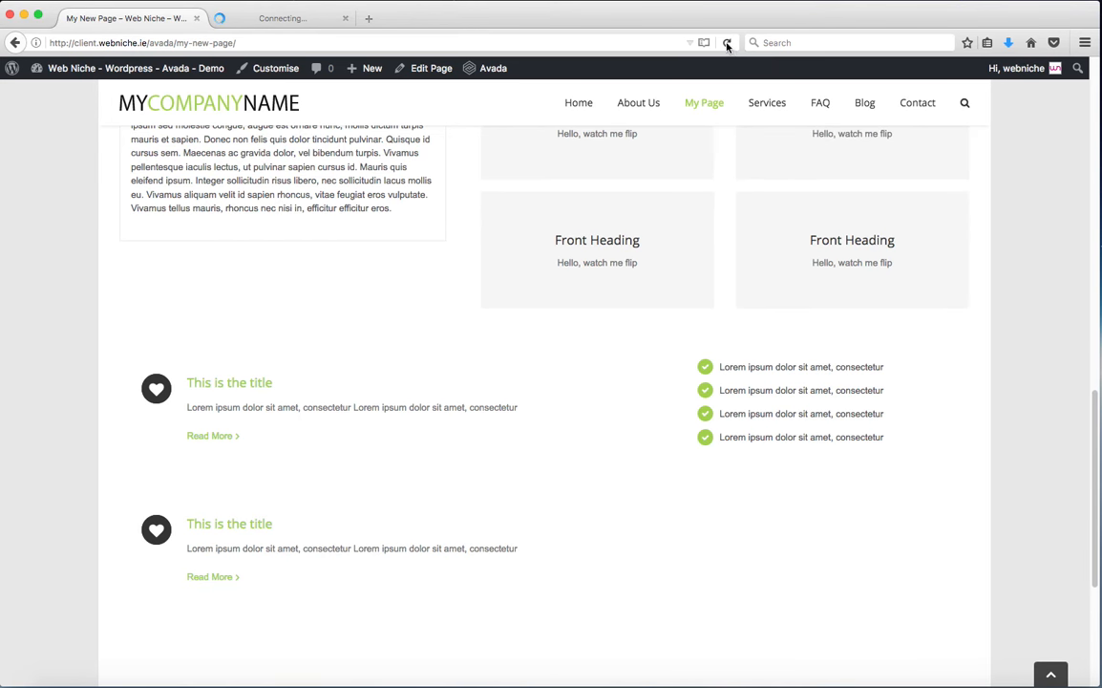
{"action": "left_click", "coordinate": [727, 43]}
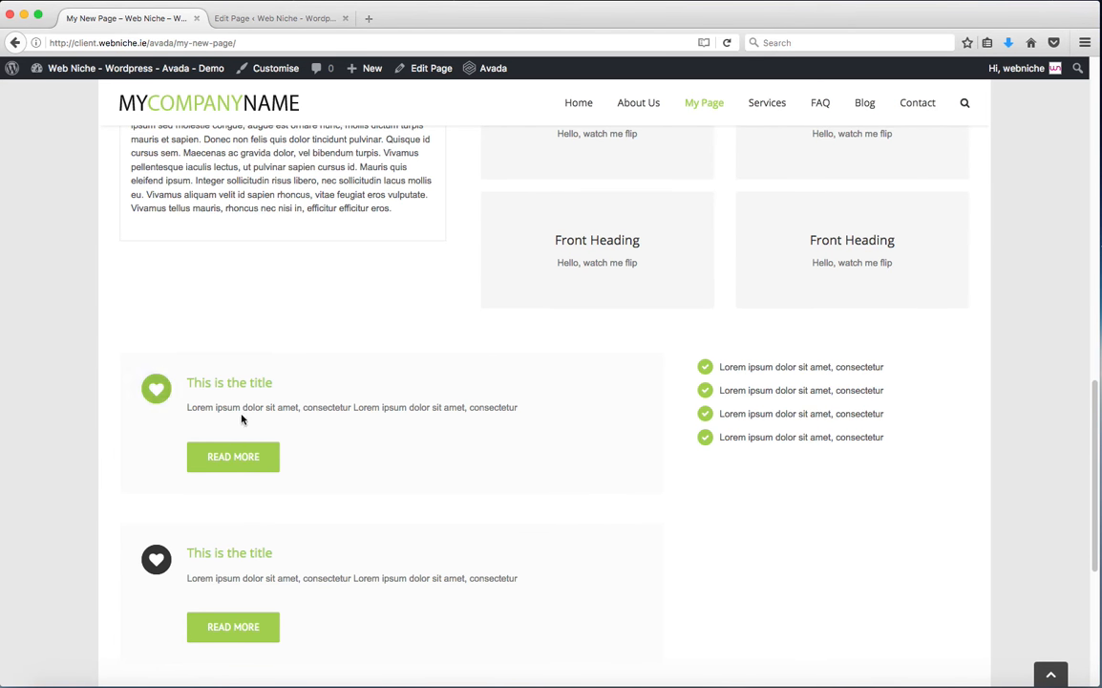
{"action": "scroll", "coordinate": [411, 565], "scroll_direction": "up", "scroll_amount": 3}
{"action": "scroll", "coordinate": [363, 558], "scroll_direction": "down", "scroll_amount": 5}
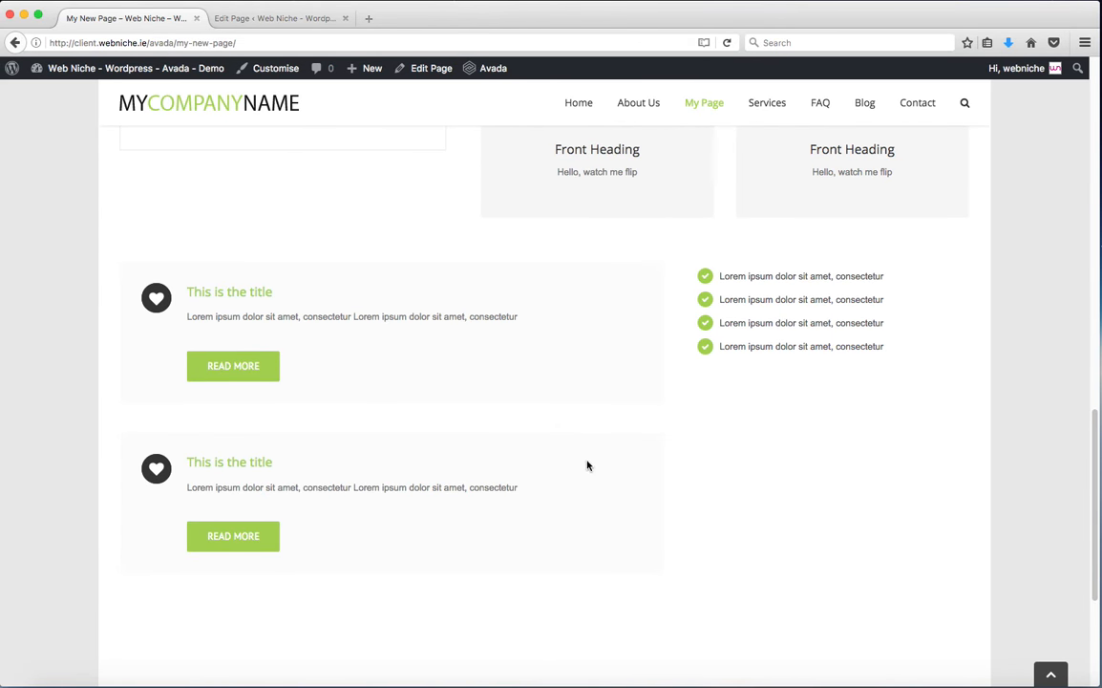
Move My New Page to the Bin from the Pages list and reload its live address to check the removal.
{"action": "scroll", "coordinate": [588, 465], "scroll_direction": "up", "scroll_amount": 15}
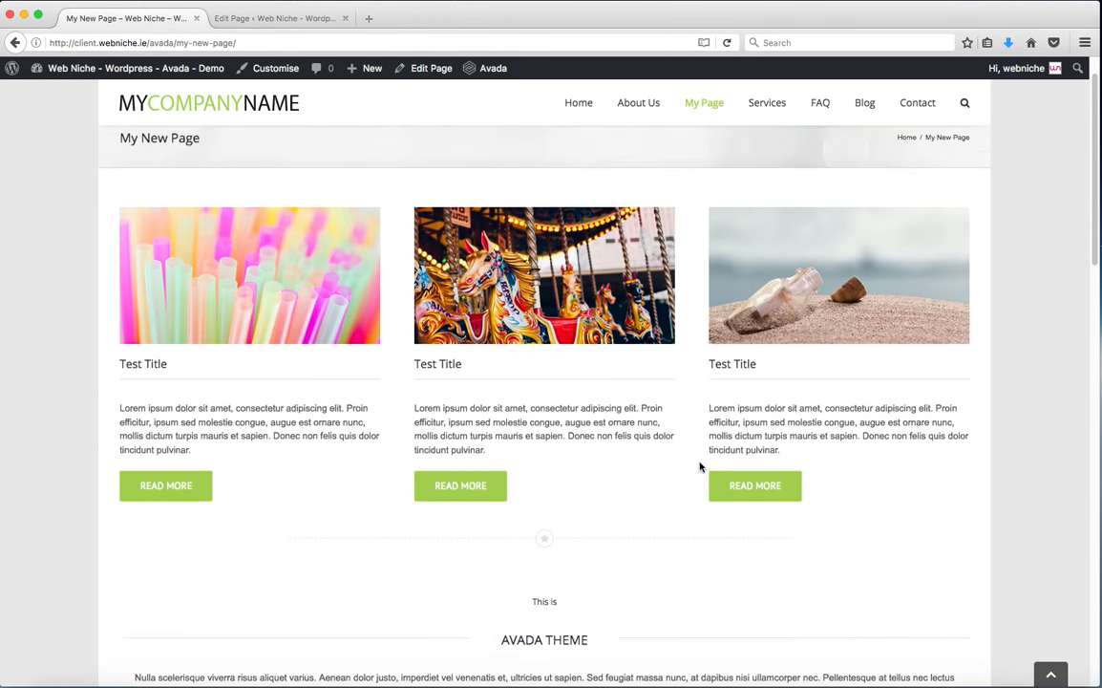
{"action": "scroll", "coordinate": [716, 464], "scroll_direction": "up", "scroll_amount": 2}
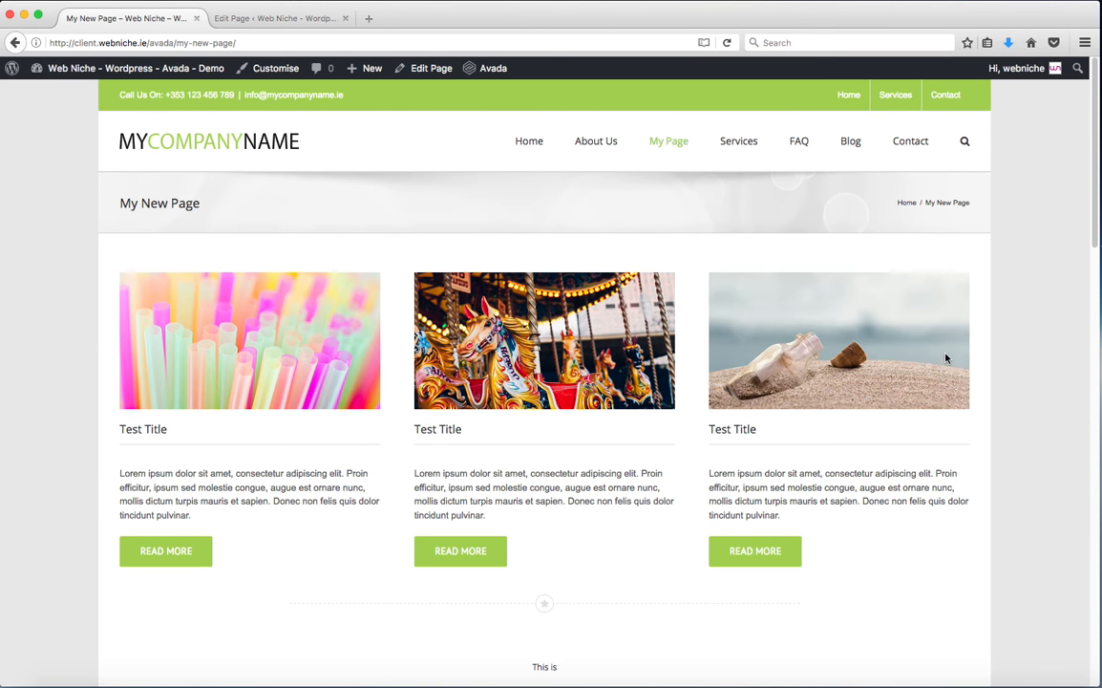
{"action": "left_click", "coordinate": [292, 18]}
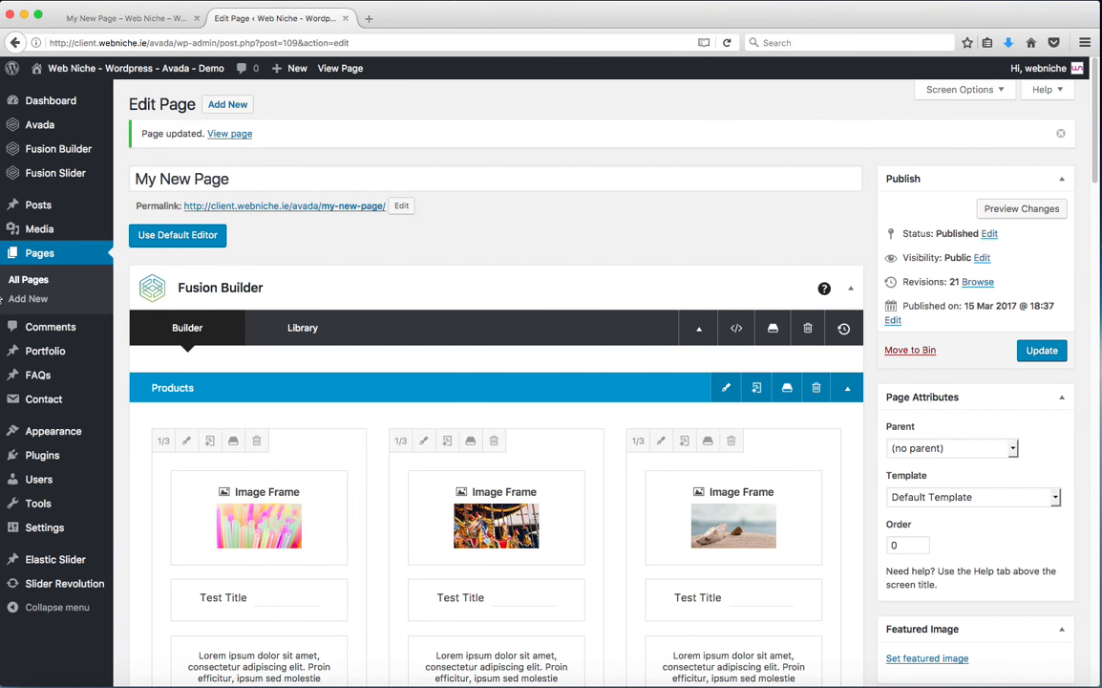
{"action": "left_click", "coordinate": [51, 255]}
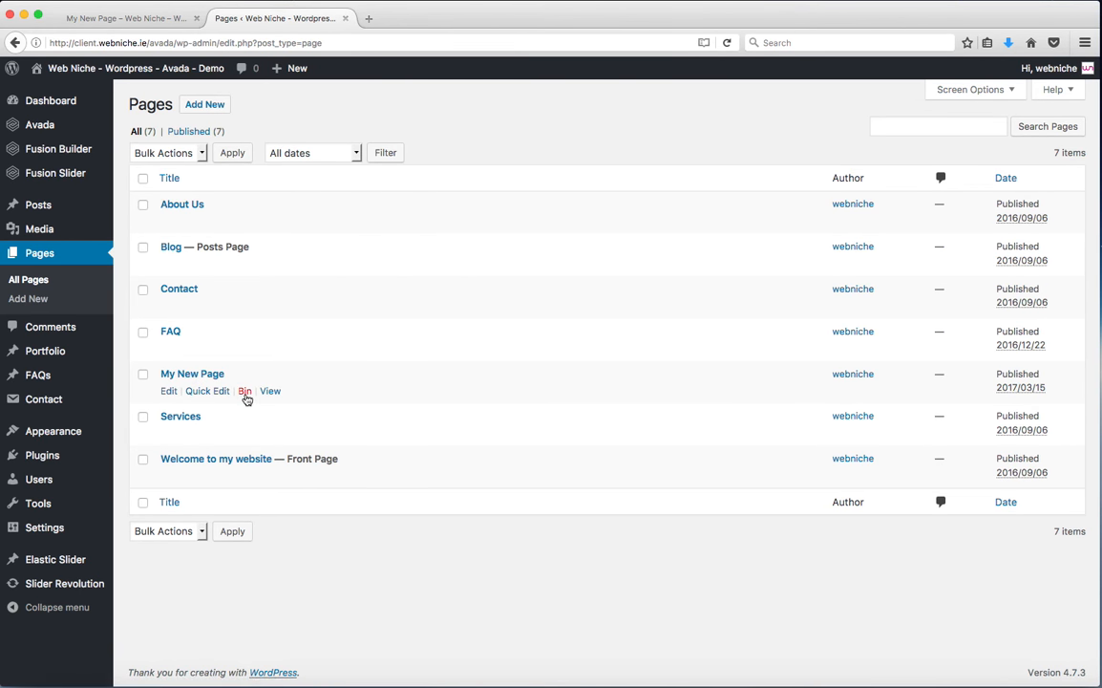
{"action": "left_click", "coordinate": [245, 391]}
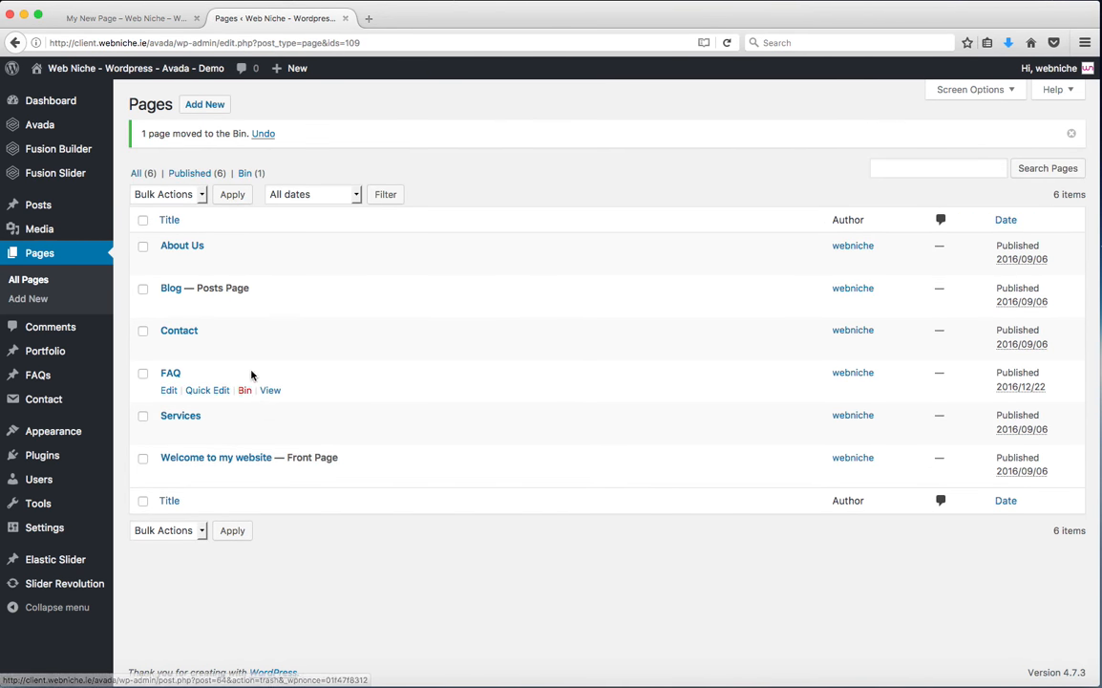
{"action": "left_click", "coordinate": [127, 18]}
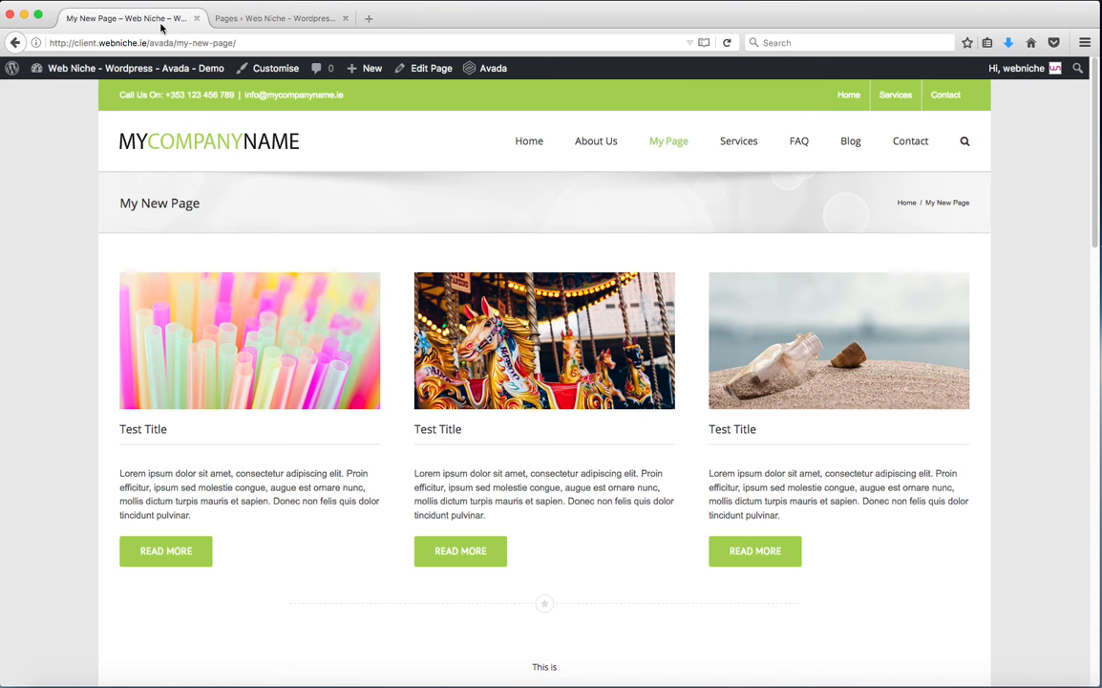
{"action": "left_click", "coordinate": [728, 44]}
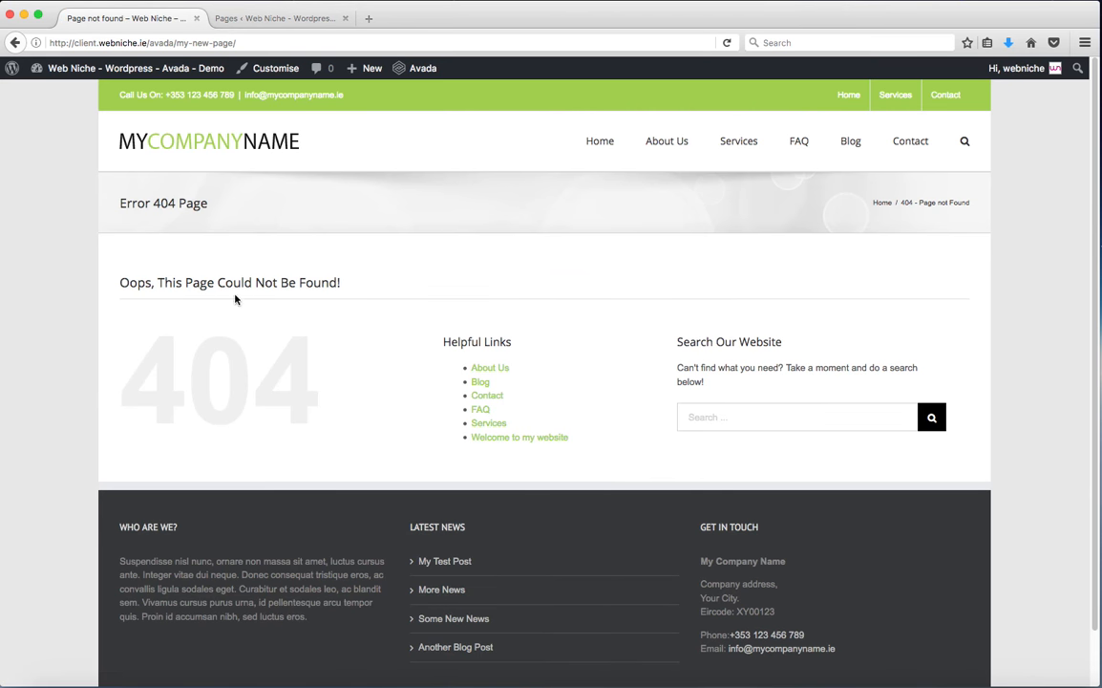
Restore My New Page from the Bin and reload the live page to check its content.
{"action": "left_click", "coordinate": [311, 20]}
{"action": "left_click", "coordinate": [248, 174]}
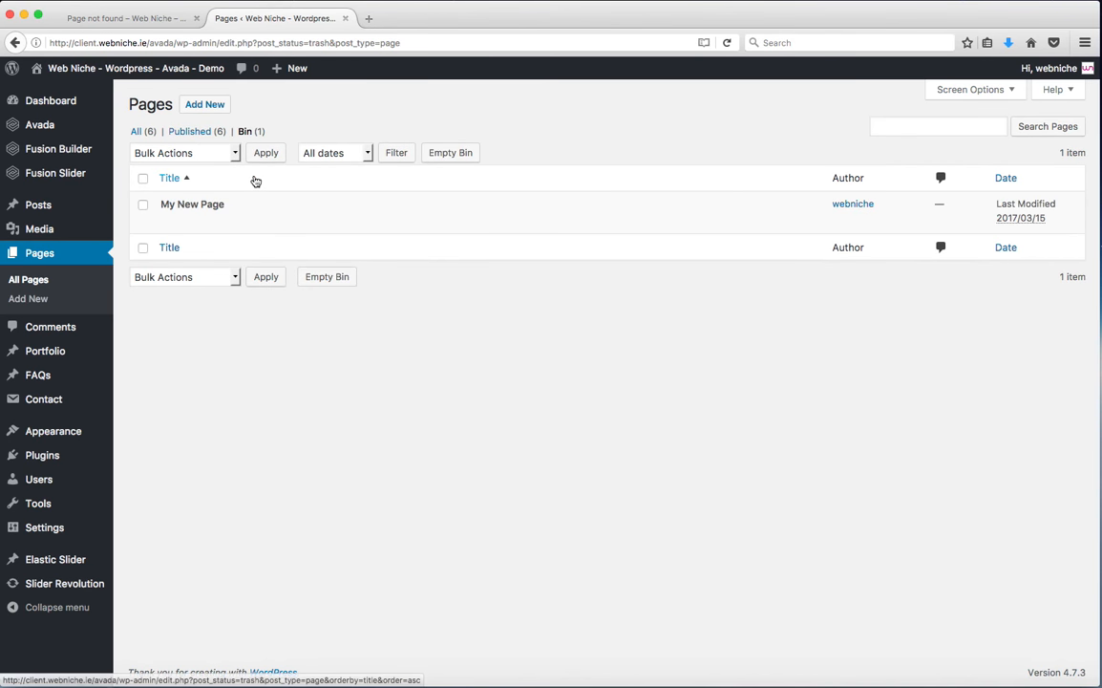
{"action": "mouse_move", "coordinate": [195, 225]}
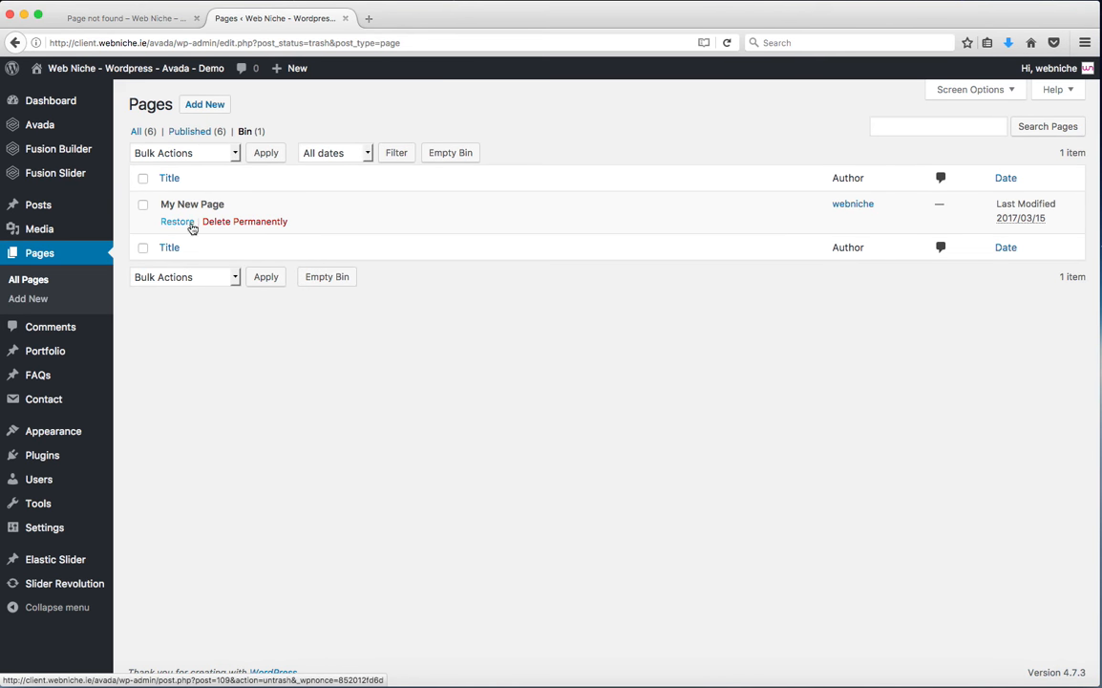
{"action": "left_click", "coordinate": [184, 223]}
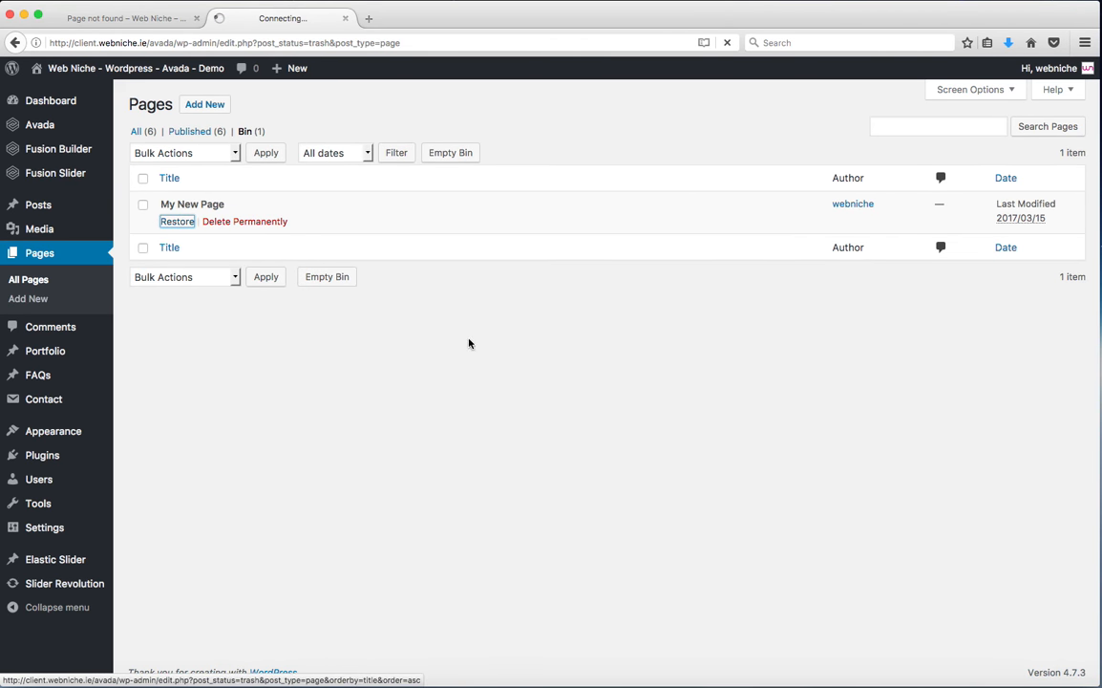
{"action": "left_click", "coordinate": [132, 18]}
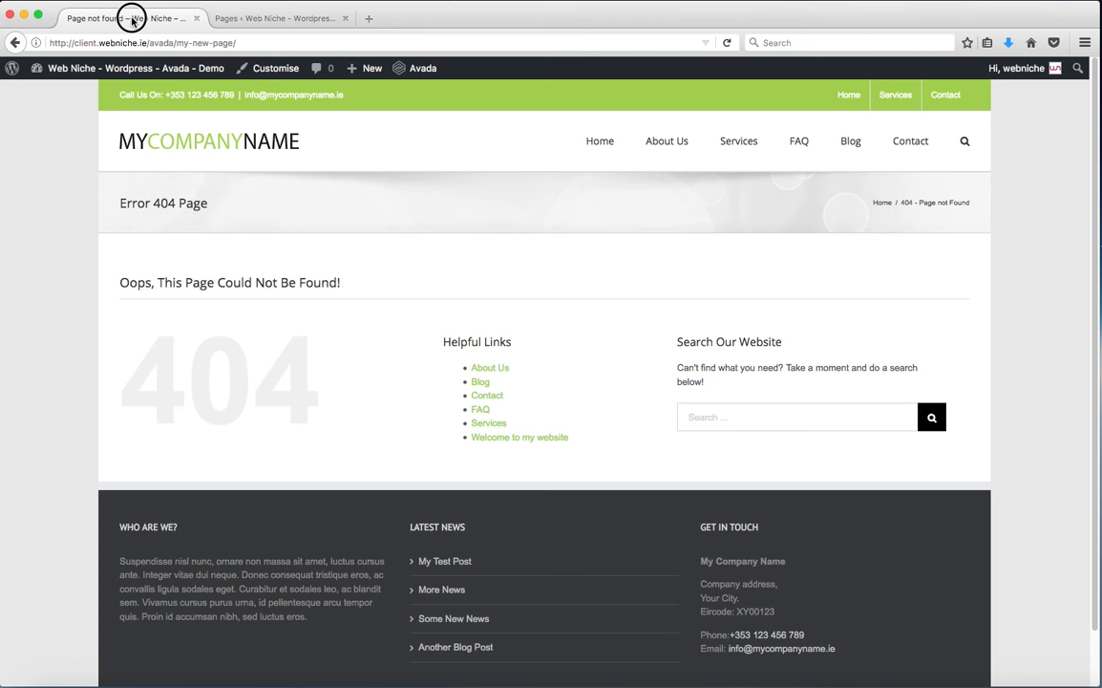
{"action": "left_click", "coordinate": [728, 43]}
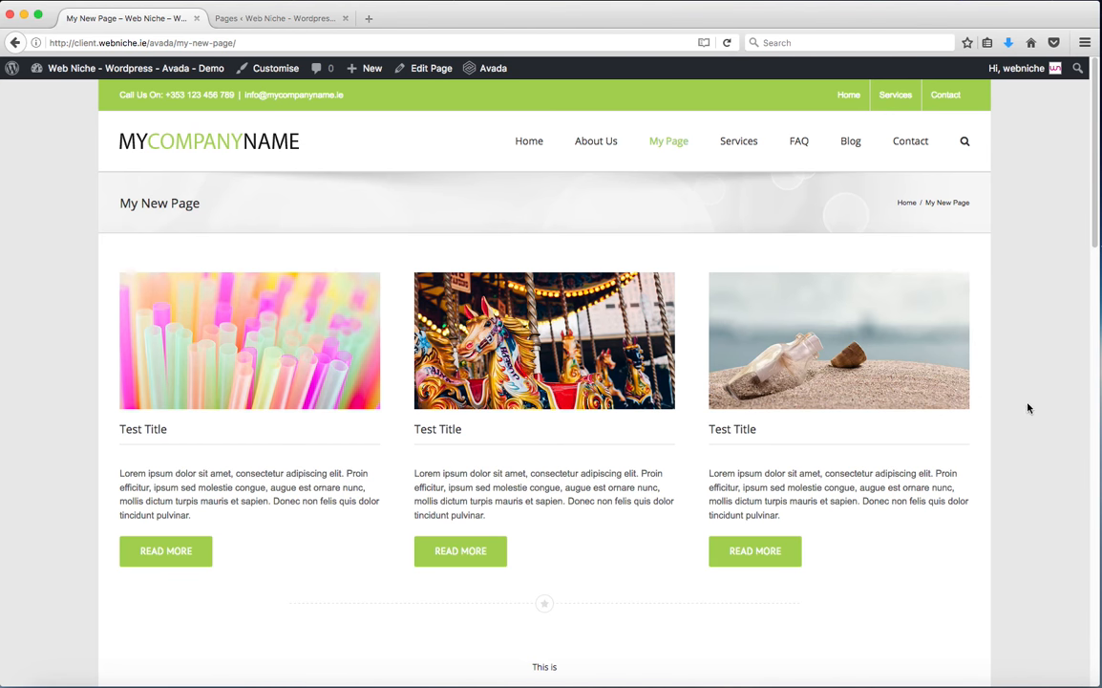
{"action": "scroll", "coordinate": [1030, 409], "scroll_direction": "down", "scroll_amount": 15}
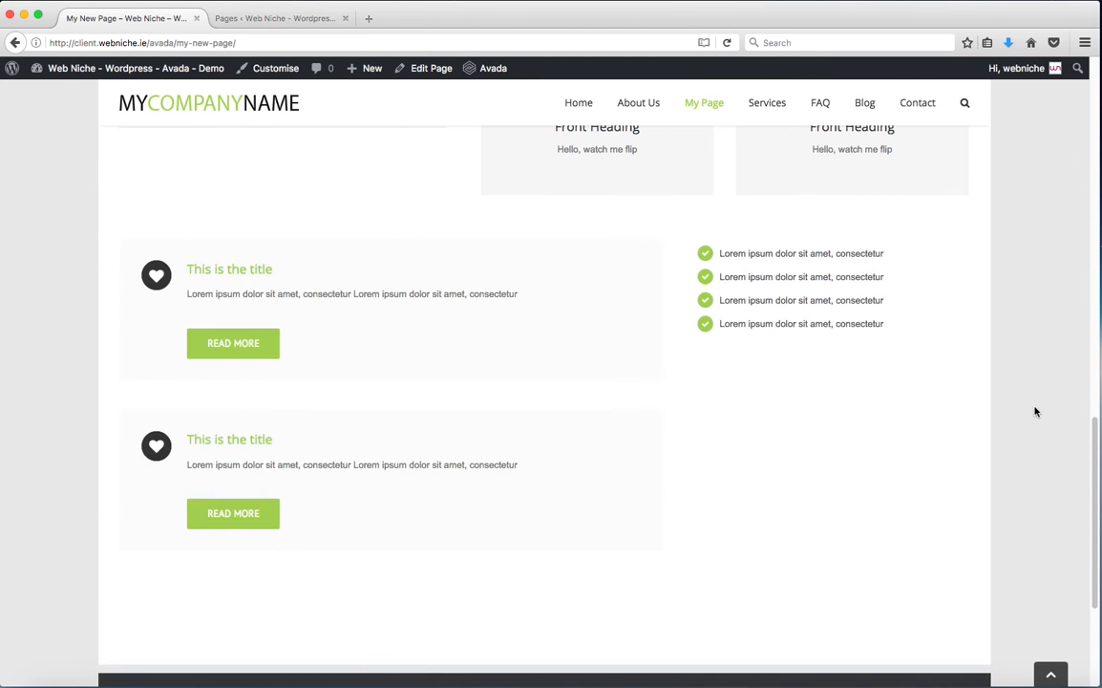
{"action": "scroll", "coordinate": [1036, 412], "scroll_direction": "up", "scroll_amount": 15}
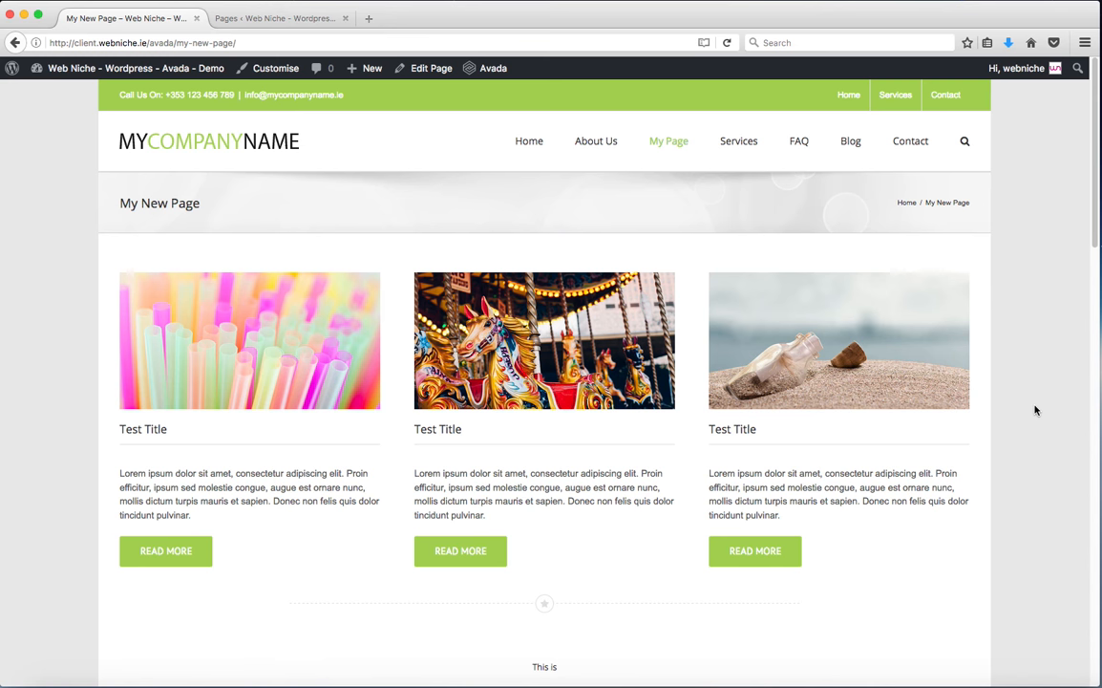
Examine My New Page's responsive layout with the browser window narrowed to phone width, and return the window to full width.
{"action": "left_click_drag", "start_coordinate": [1097, 390], "coordinate": [257, 313]}
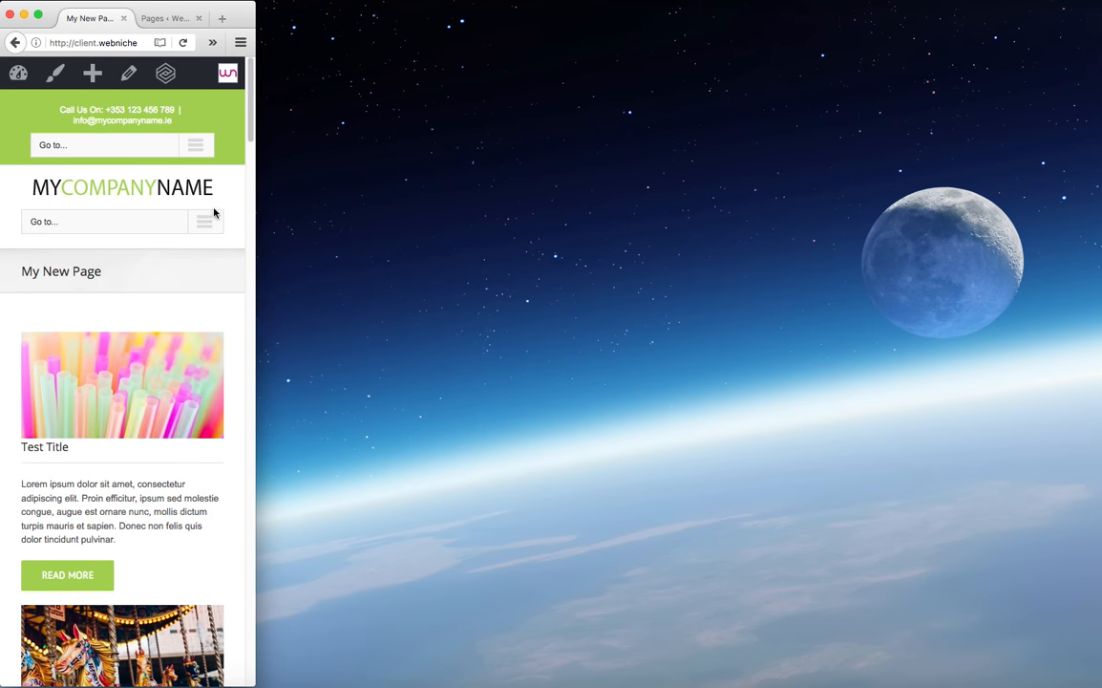
{"action": "left_click_drag", "start_coordinate": [249, 106], "coordinate": [236, 580]}
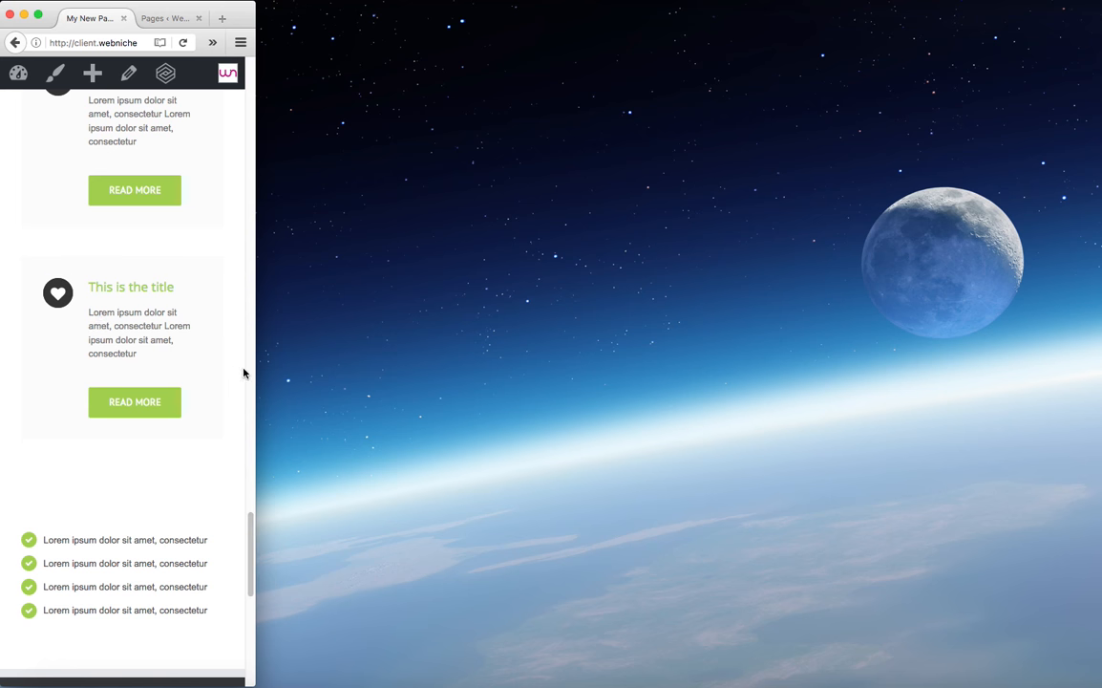
{"action": "left_click_drag", "start_coordinate": [254, 362], "coordinate": [1096, 338]}
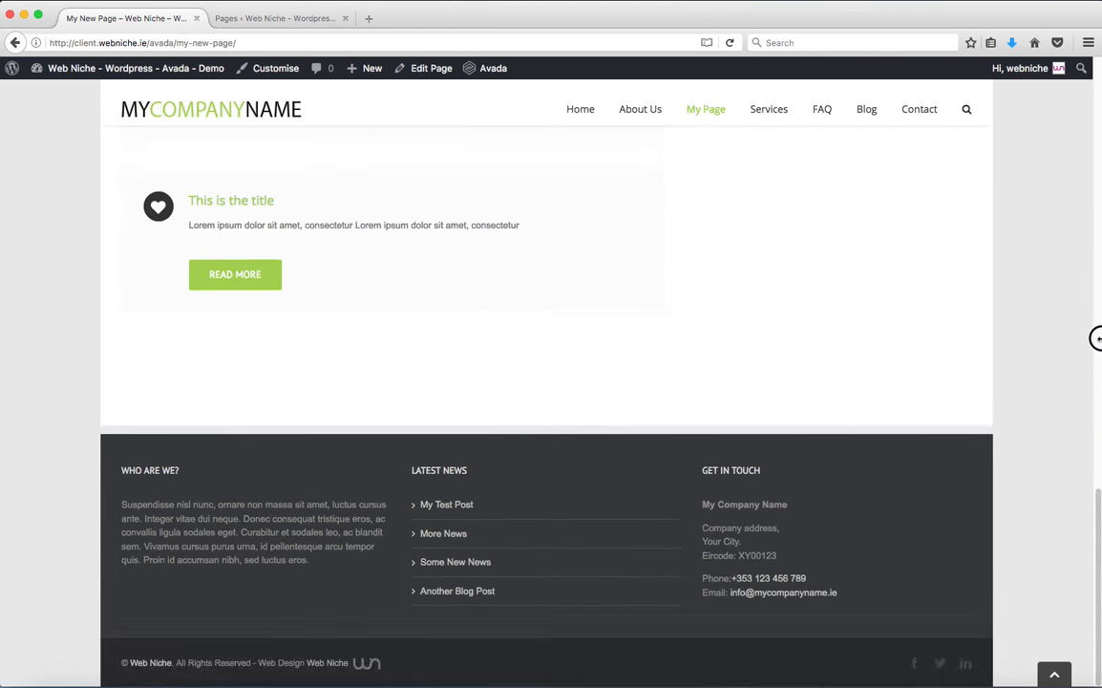
{"action": "scroll", "coordinate": [1059, 331], "scroll_direction": "up", "scroll_amount": 10}
{"action": "scroll", "coordinate": [1059, 330], "scroll_direction": "up", "scroll_amount": 6}
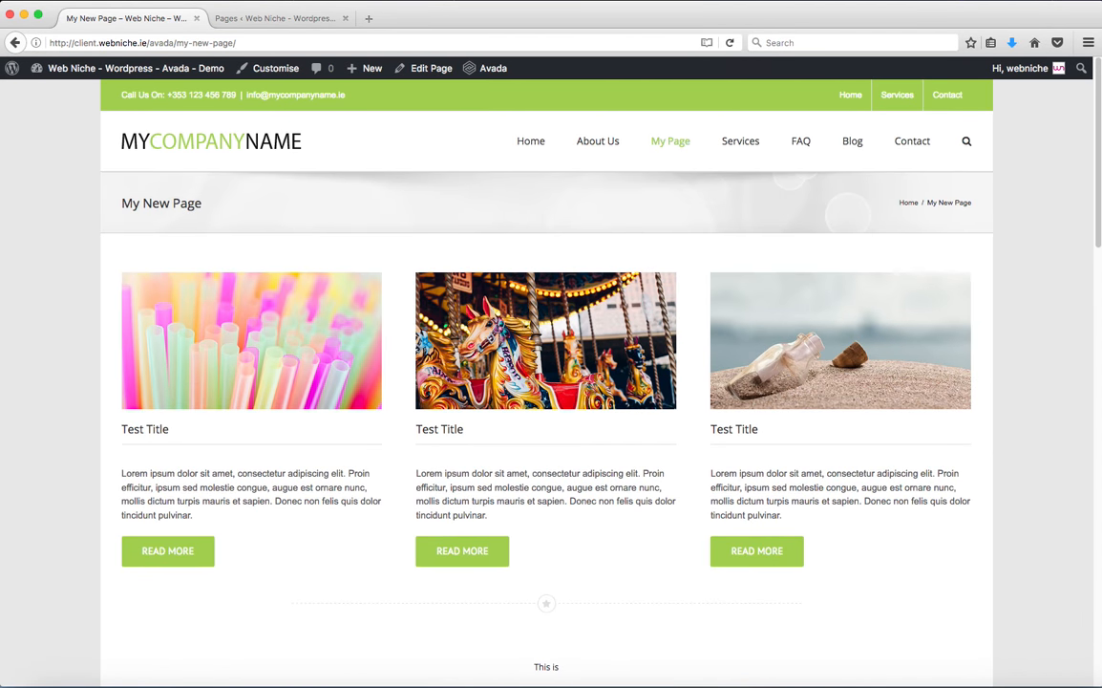